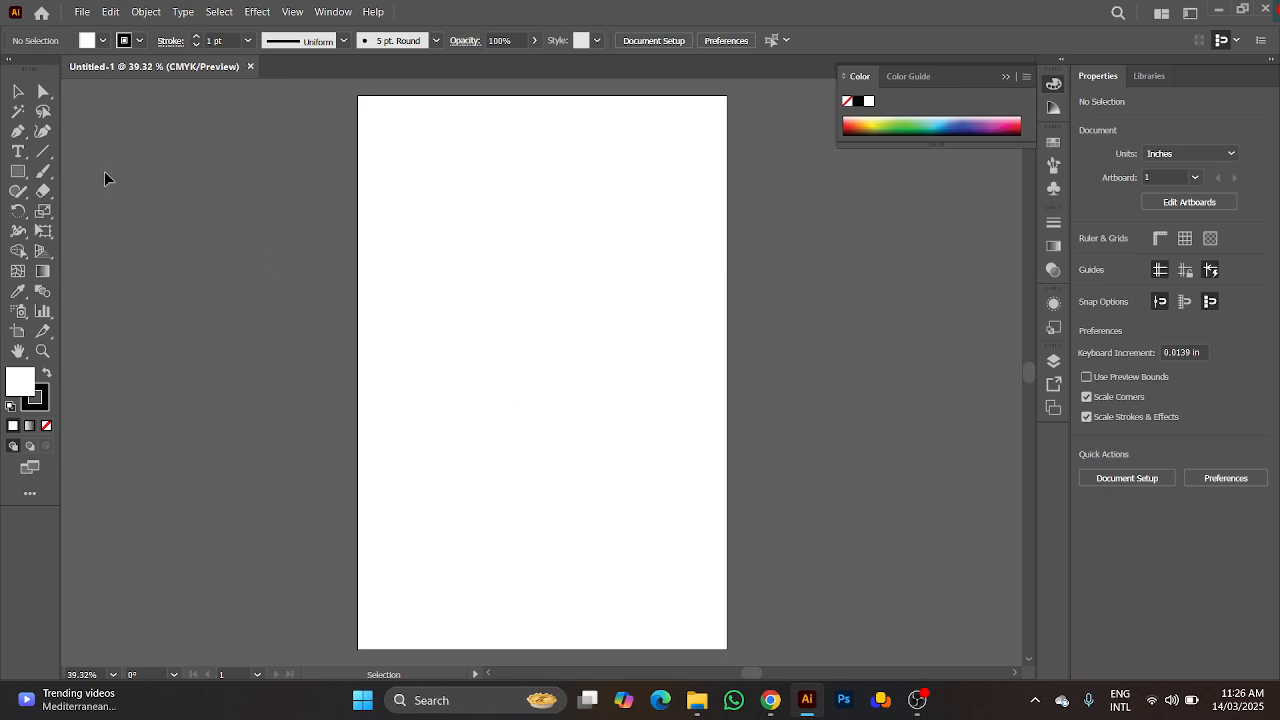
# Step: Draw a rectangle 10 in wide and 15 in high with the Rectangle tool
pyautogui.click(18, 171)
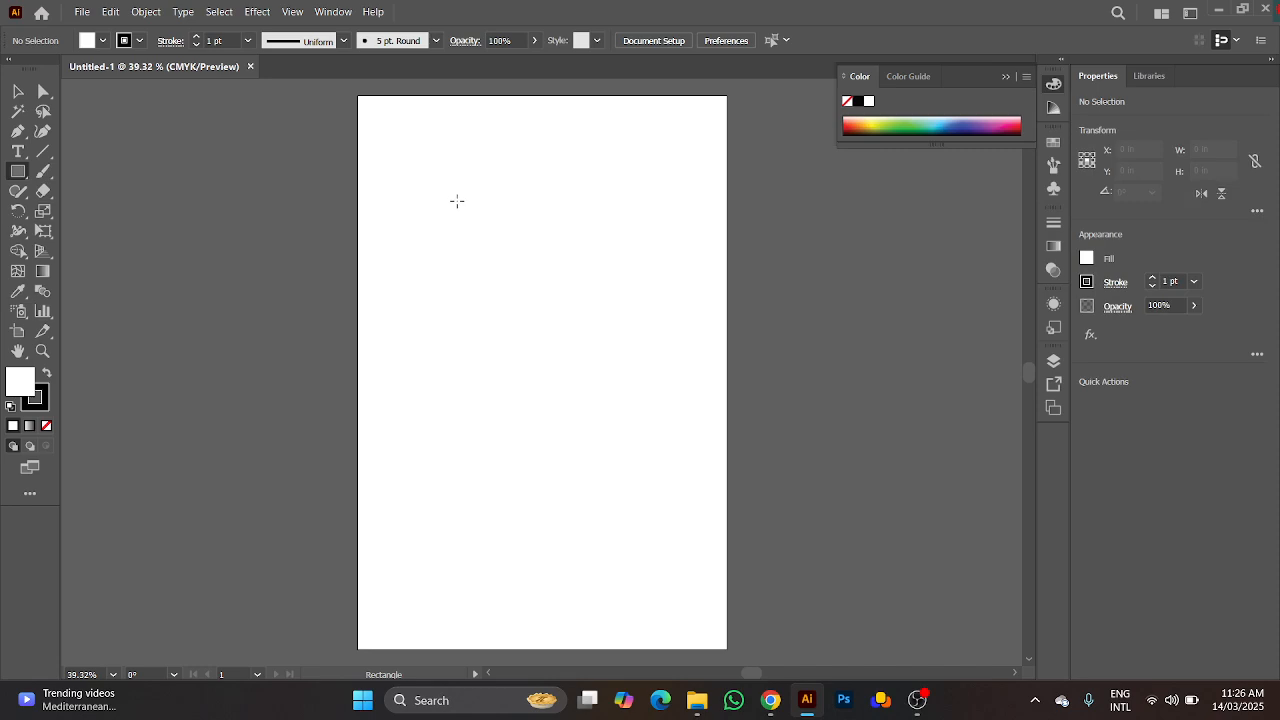
pyautogui.click(459, 205)
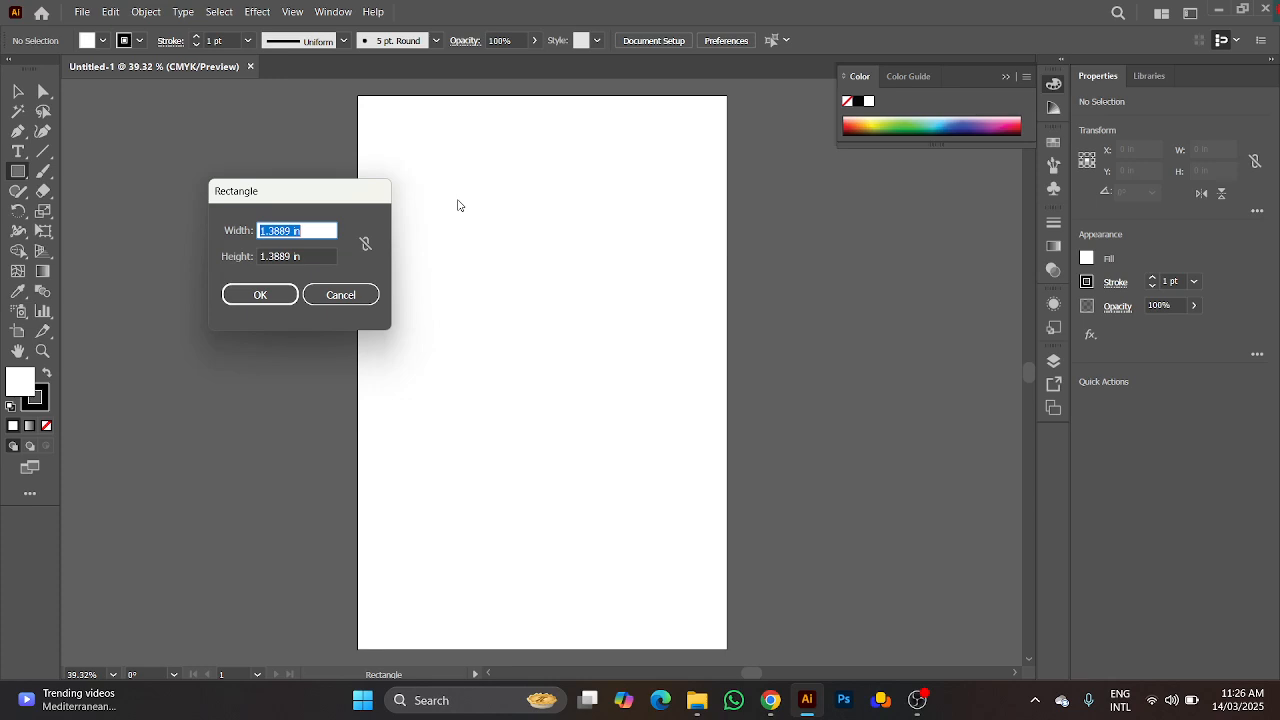
pyautogui.write('10')
pyautogui.press('Tab')
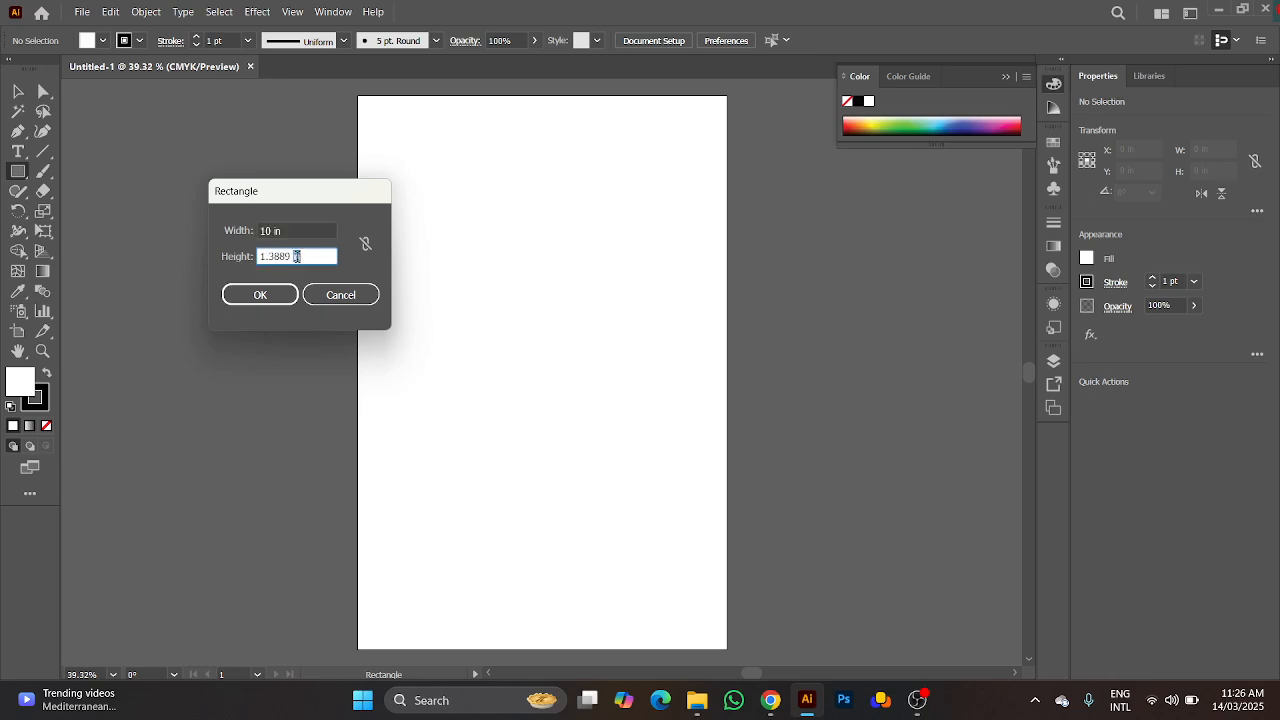
pyautogui.moveTo(320, 253); pyautogui.dragTo(206, 246)
pyautogui.write('15')
pyautogui.press('Return')
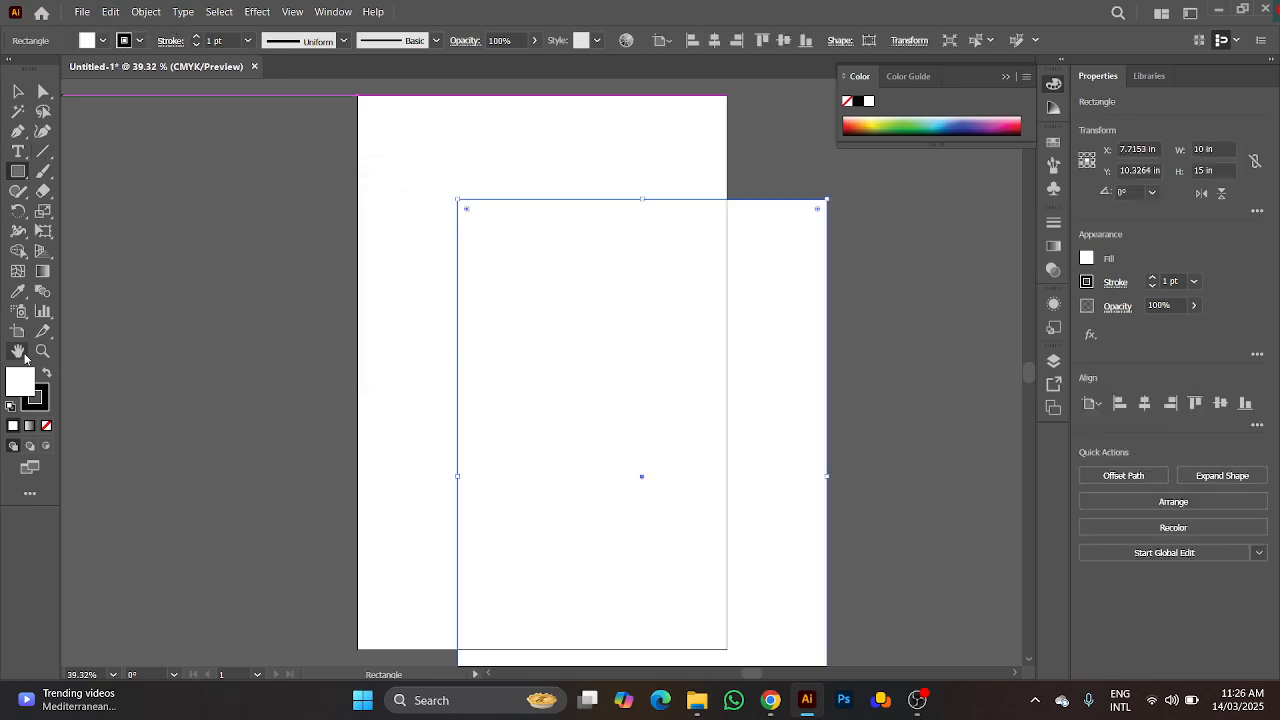
# Step: Swap the rectangle's fill and stroke to make its fill black, and set the stroke to none
pyautogui.click(47, 375)
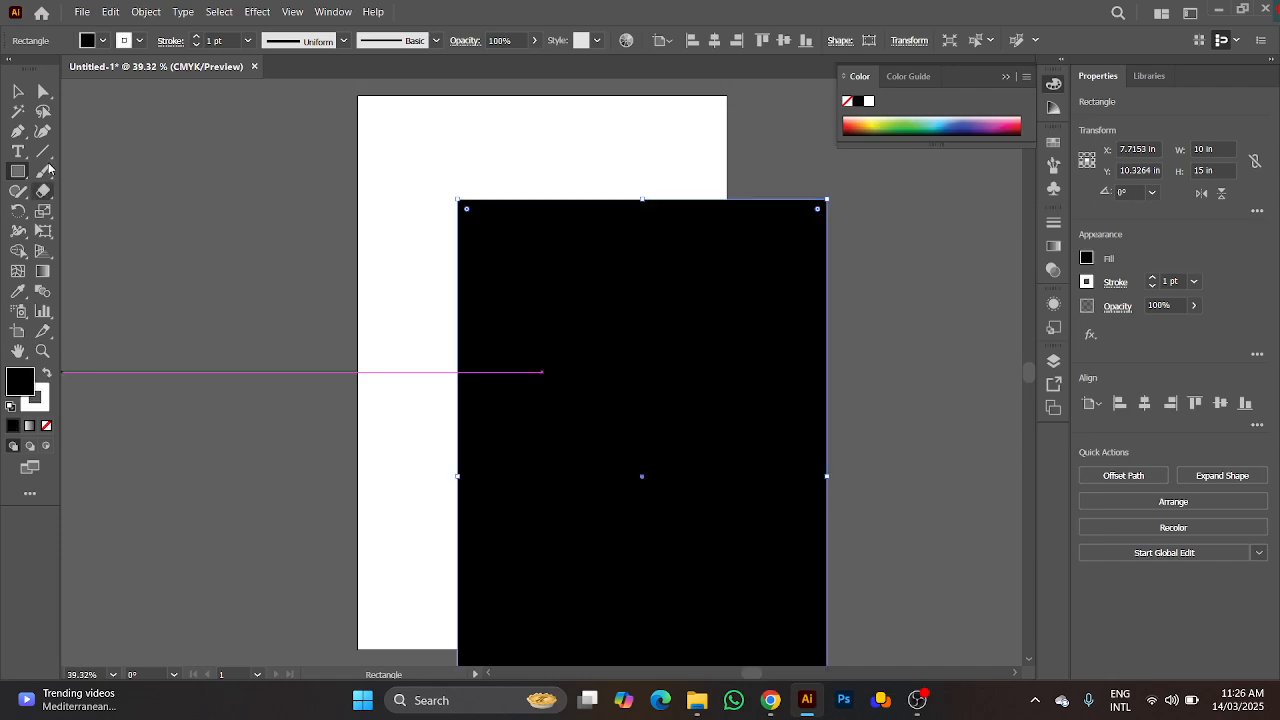
pyautogui.click(139, 41)
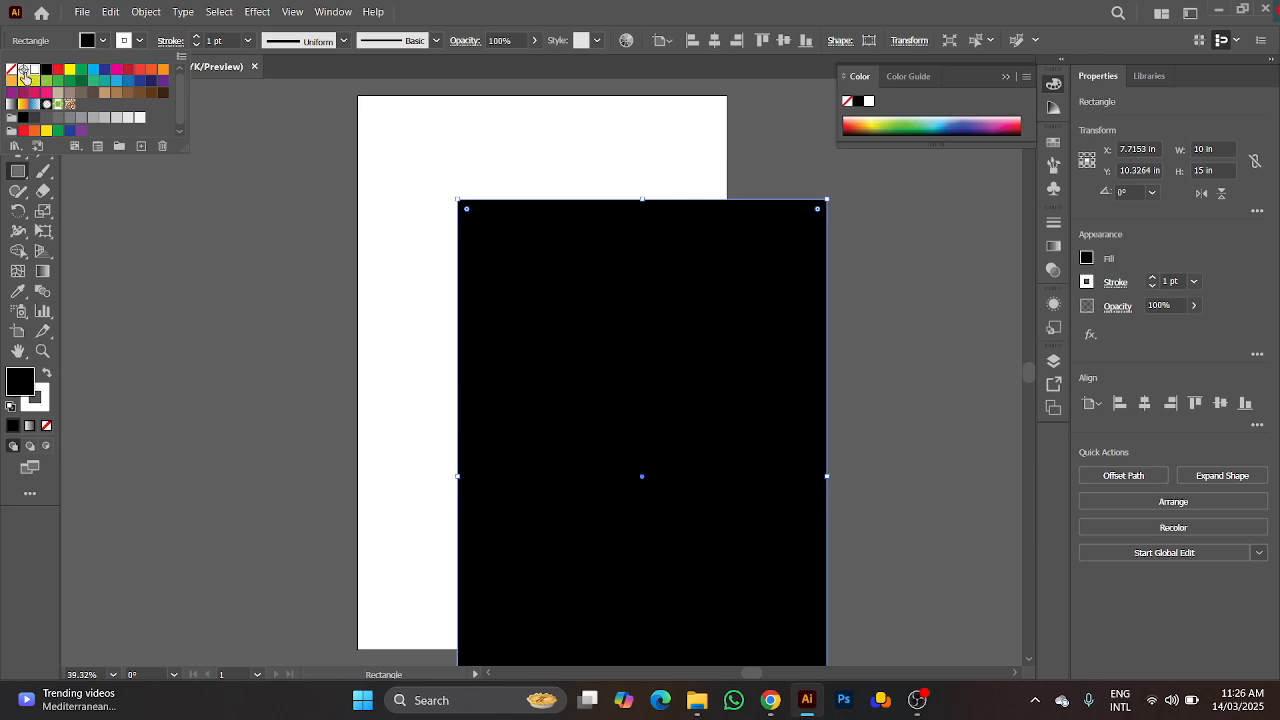
pyautogui.click(10, 71)
pyautogui.click(186, 260)
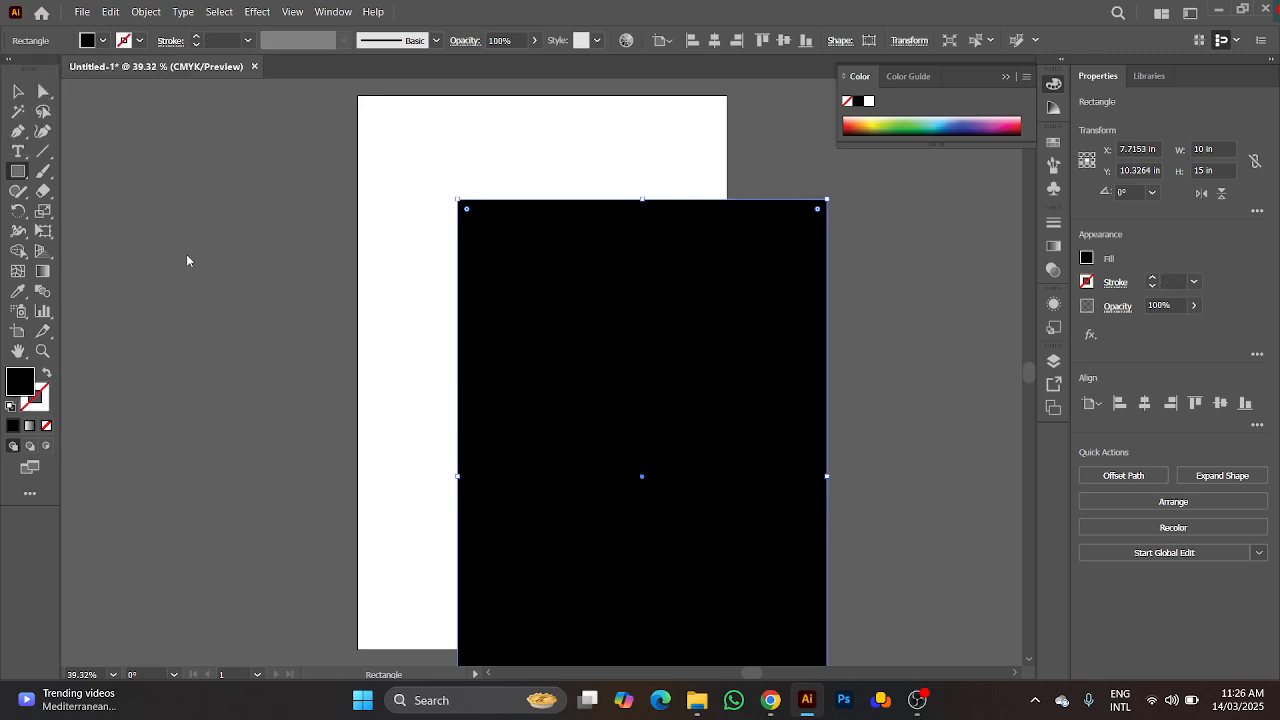
# Step: Center the black rectangle horizontally and vertically on the artboard, then deselect it
pyautogui.press('v')
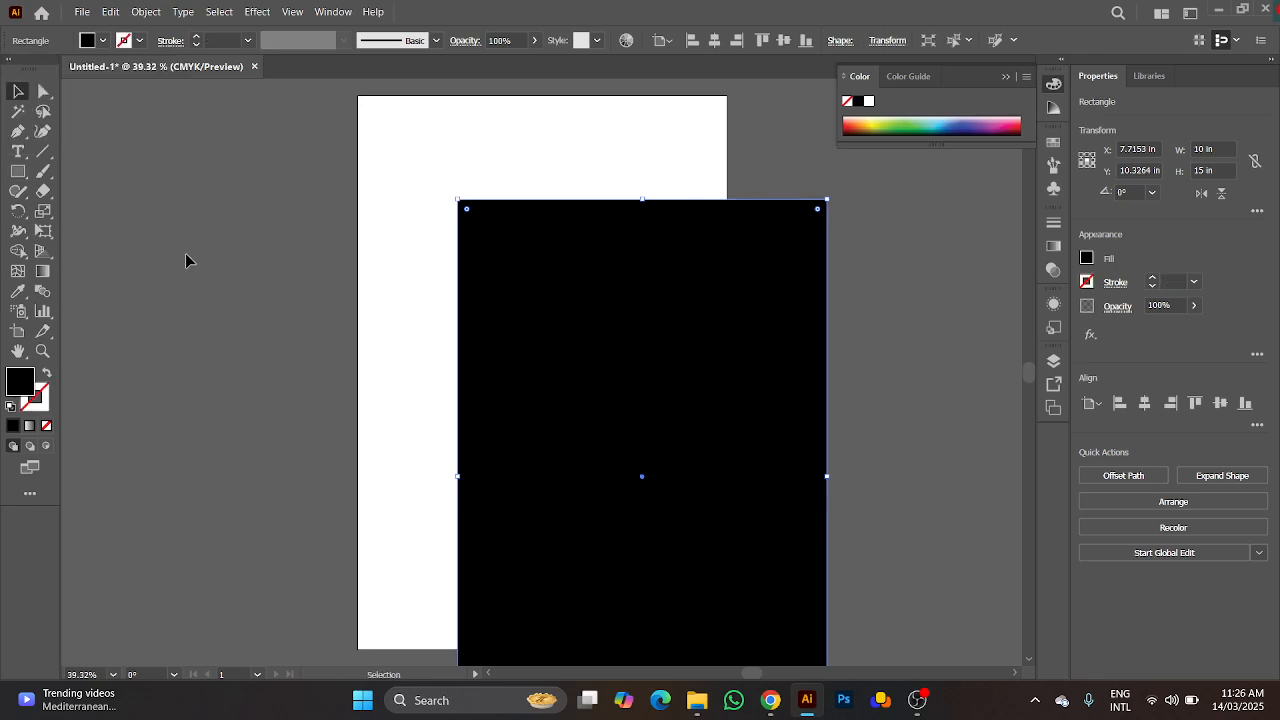
pyautogui.click(1145, 403)
pyautogui.click(1220, 403)
pyautogui.click(851, 299)
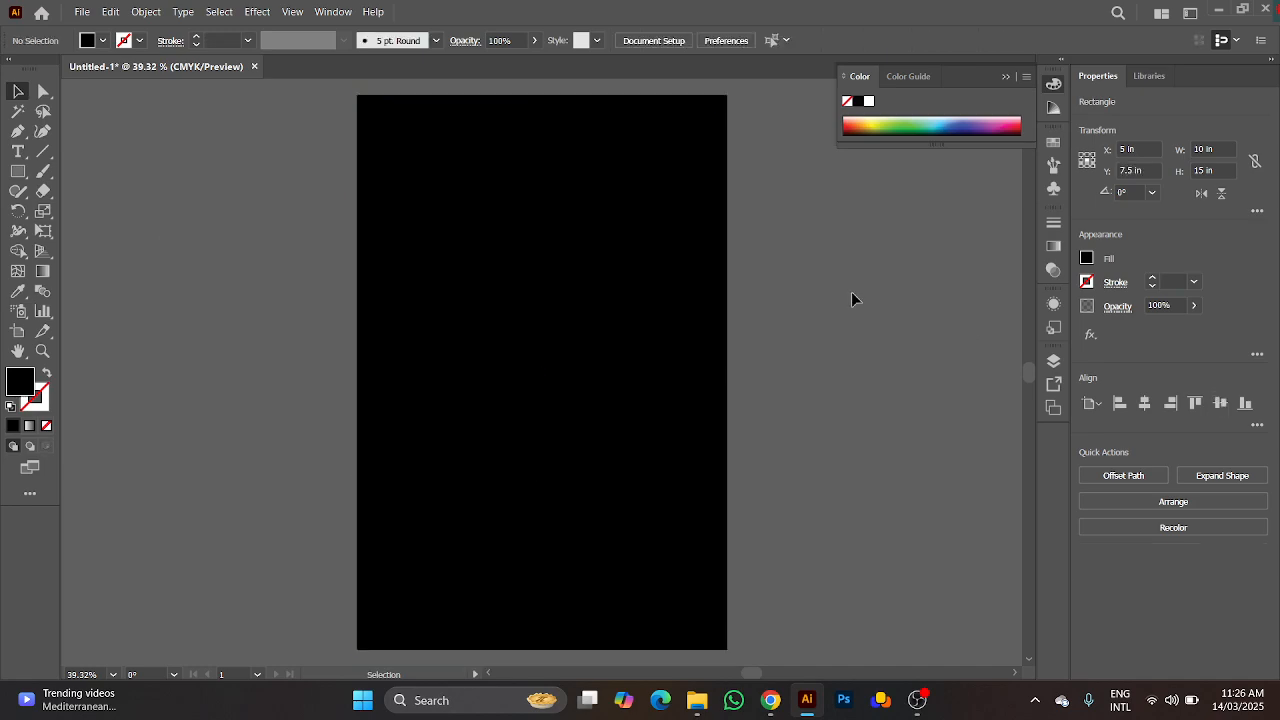
# Step: Split the black rectangle into a grid of 2 rows and 1 column, with preview on
pyautogui.scroll(-1, 825, 283)
pyautogui.moveTo(890, 270); pyautogui.dragTo(591, 409)
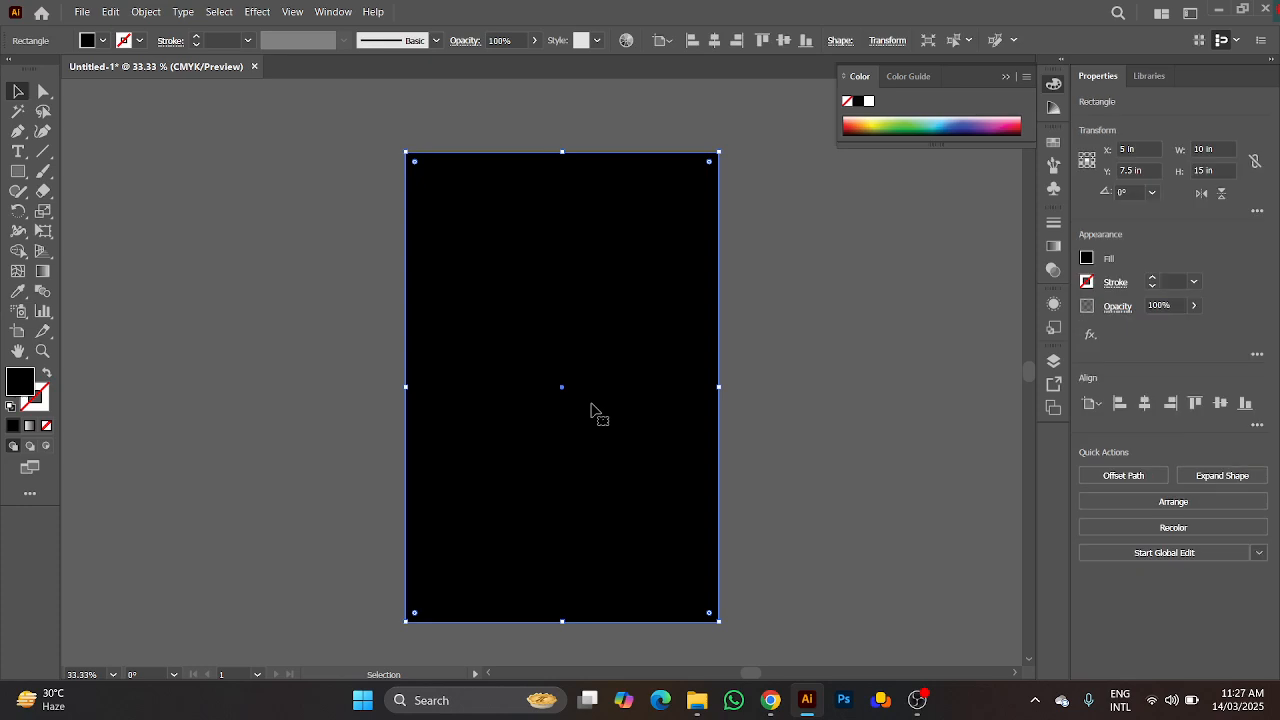
pyautogui.click(152, 13)
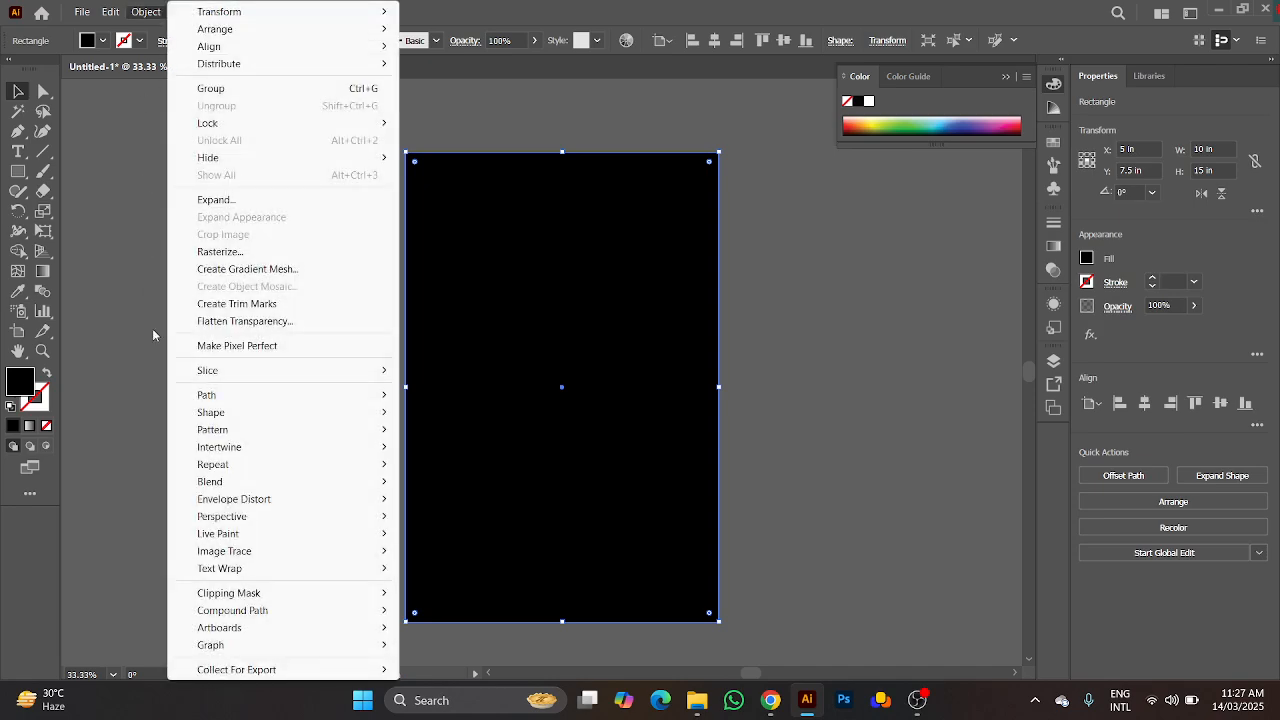
pyautogui.moveTo(222, 395)
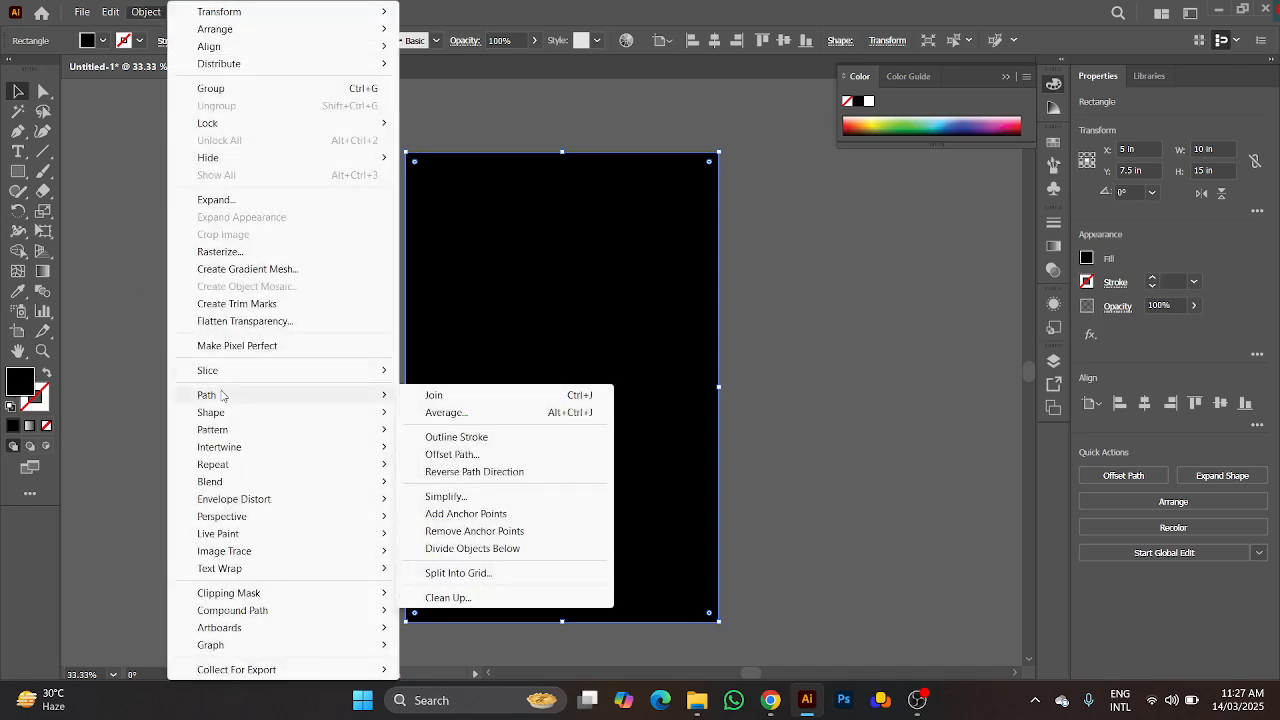
pyautogui.click(457, 573)
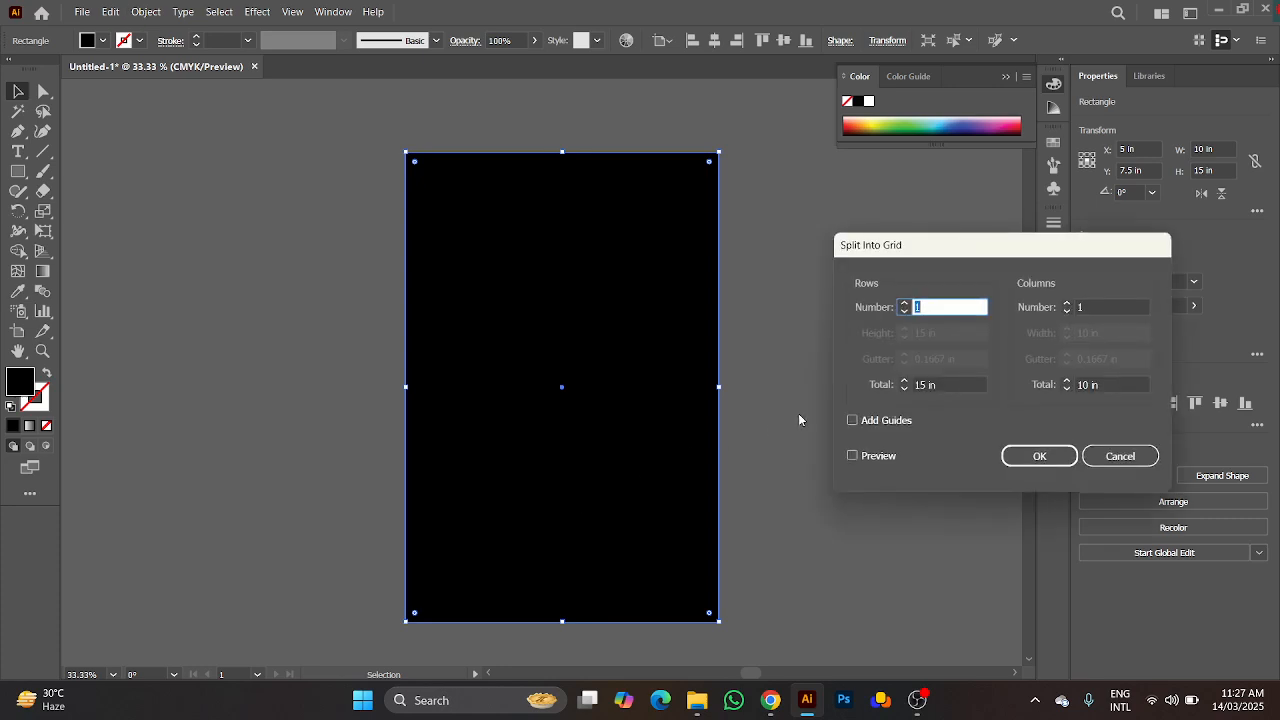
pyautogui.click(877, 457)
pyautogui.click(904, 305)
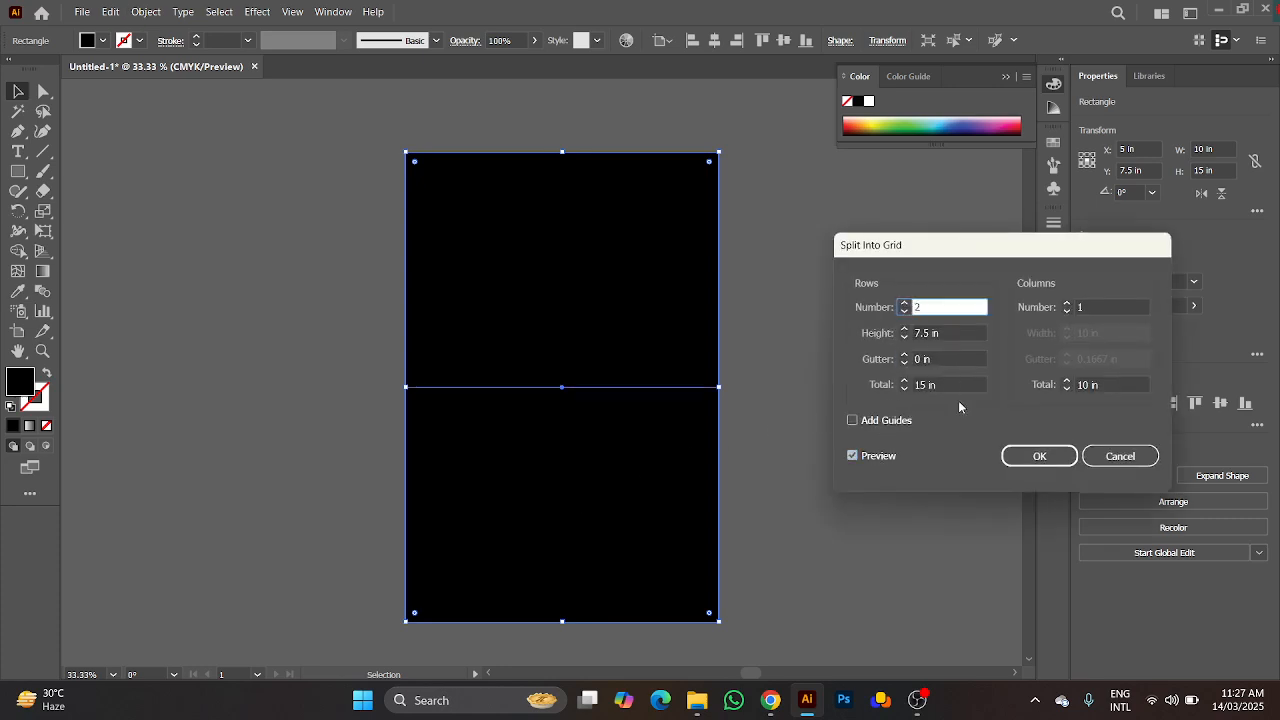
pyautogui.click(1027, 456)
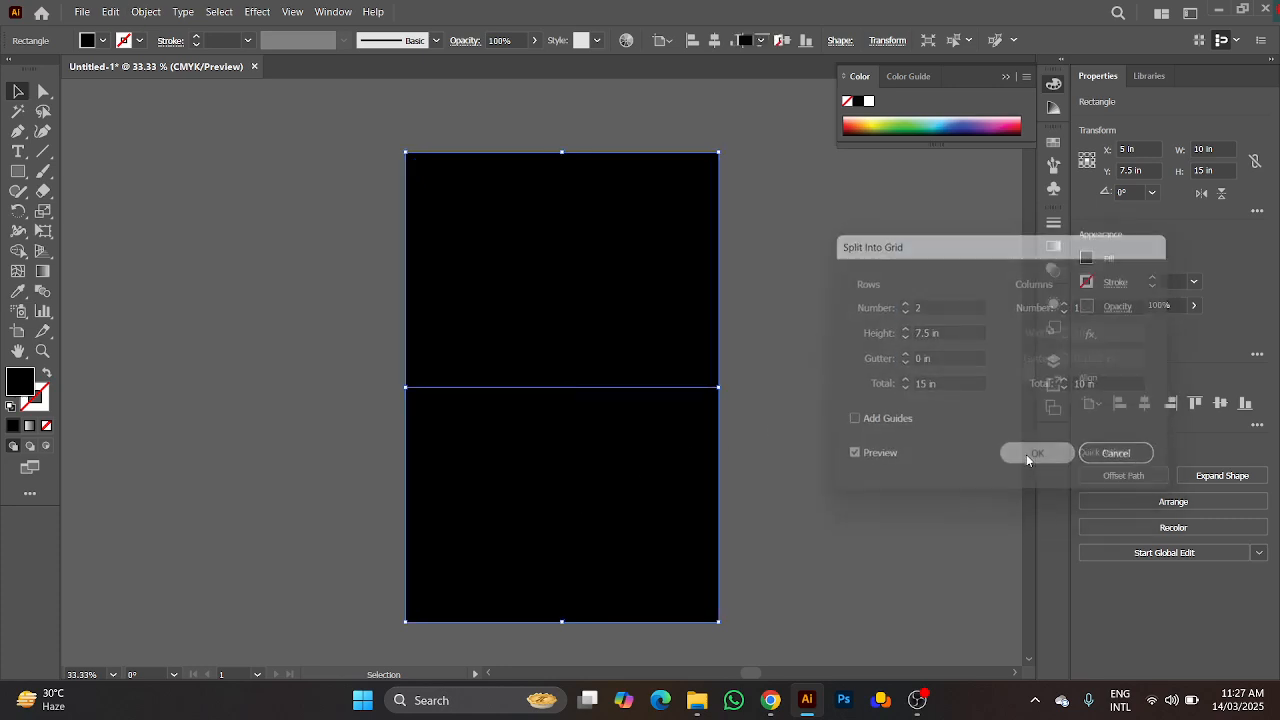
# Step: Fill the upper half of the split rectangle with the magenta swatch, then select the black lower half
pyautogui.click(630, 252)
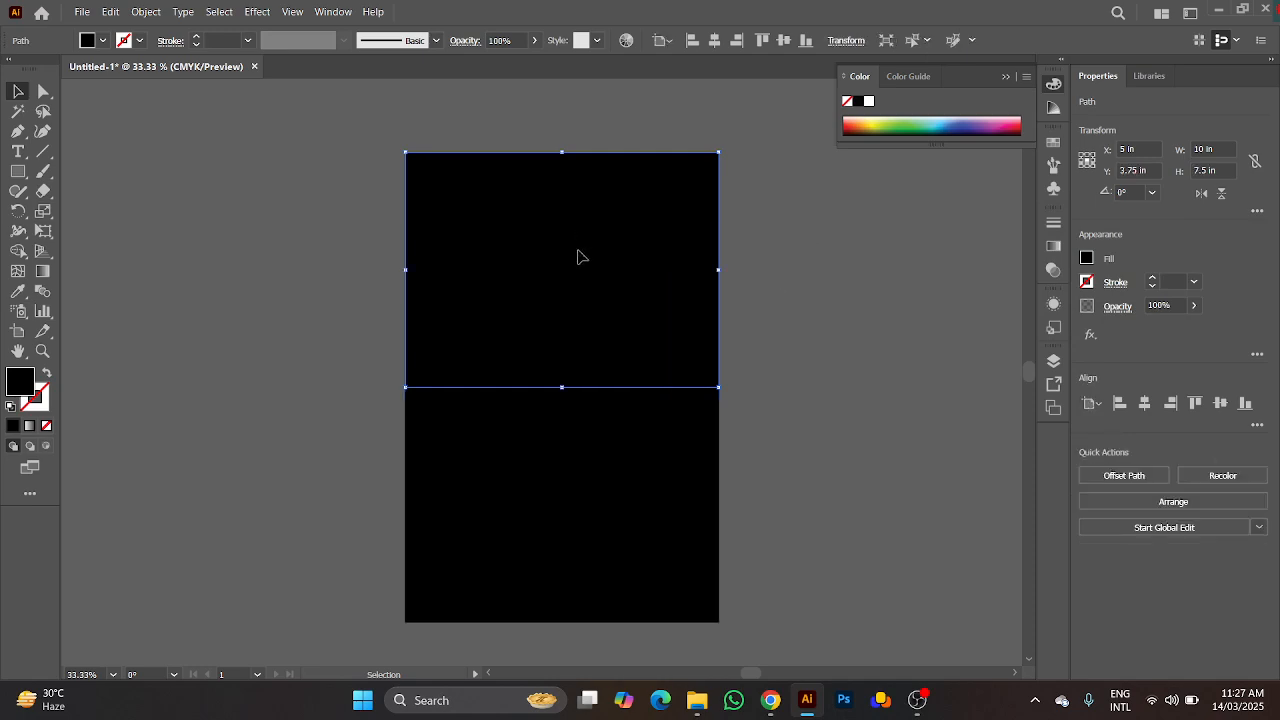
pyautogui.click(103, 40)
pyautogui.click(116, 70)
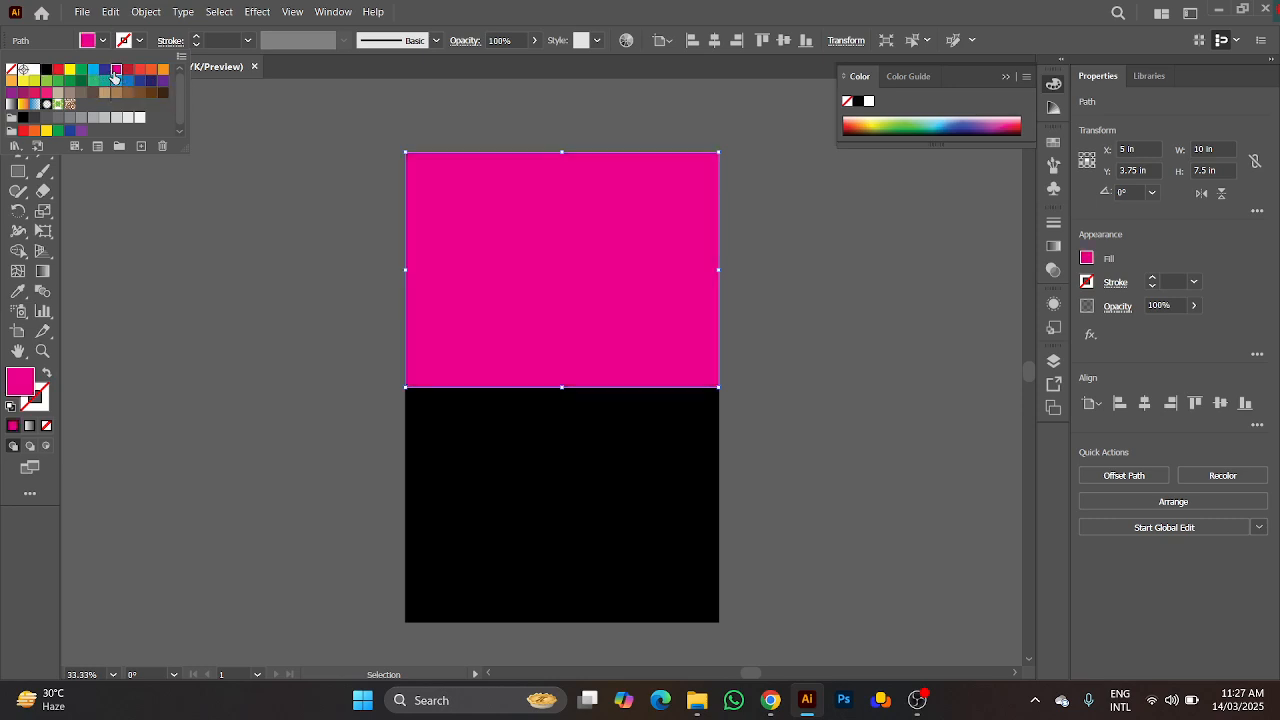
pyautogui.click(520, 590)
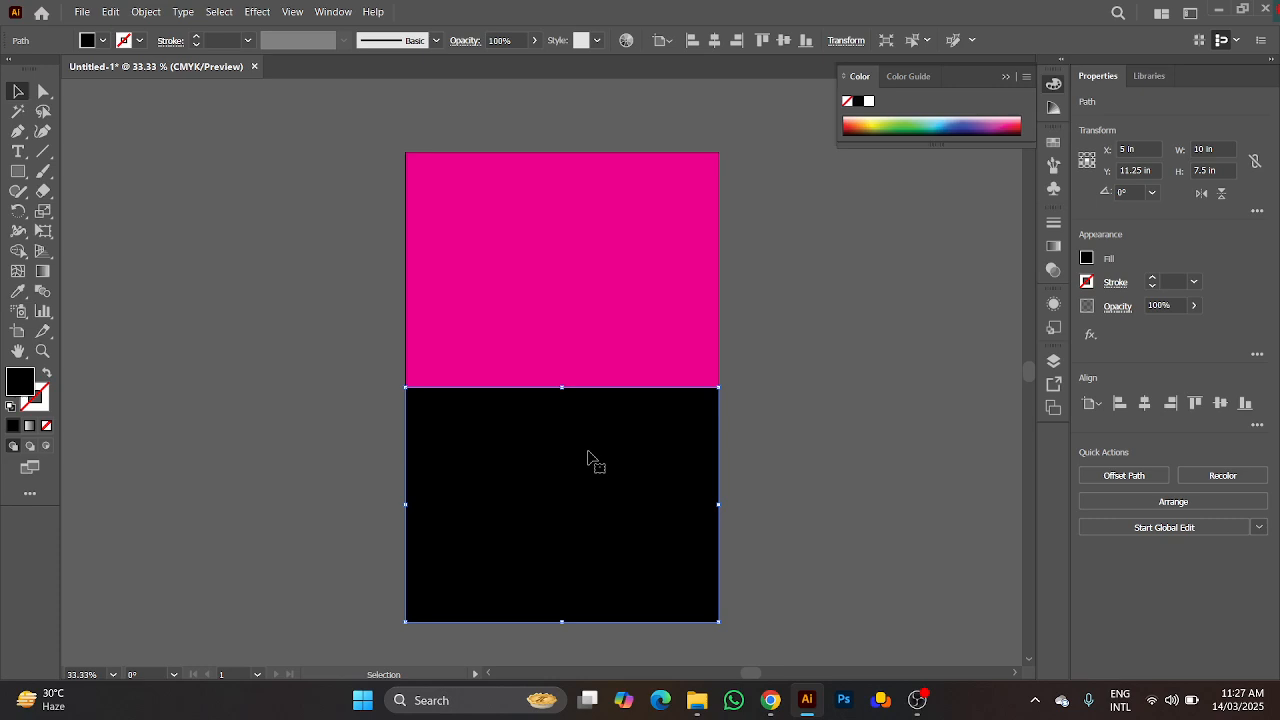
# Step: Place a point text object on the empty canvas beside the artboard and set its font size to 48 pt
pyautogui.moveTo(269, 446); pyautogui.dragTo(420, 389)
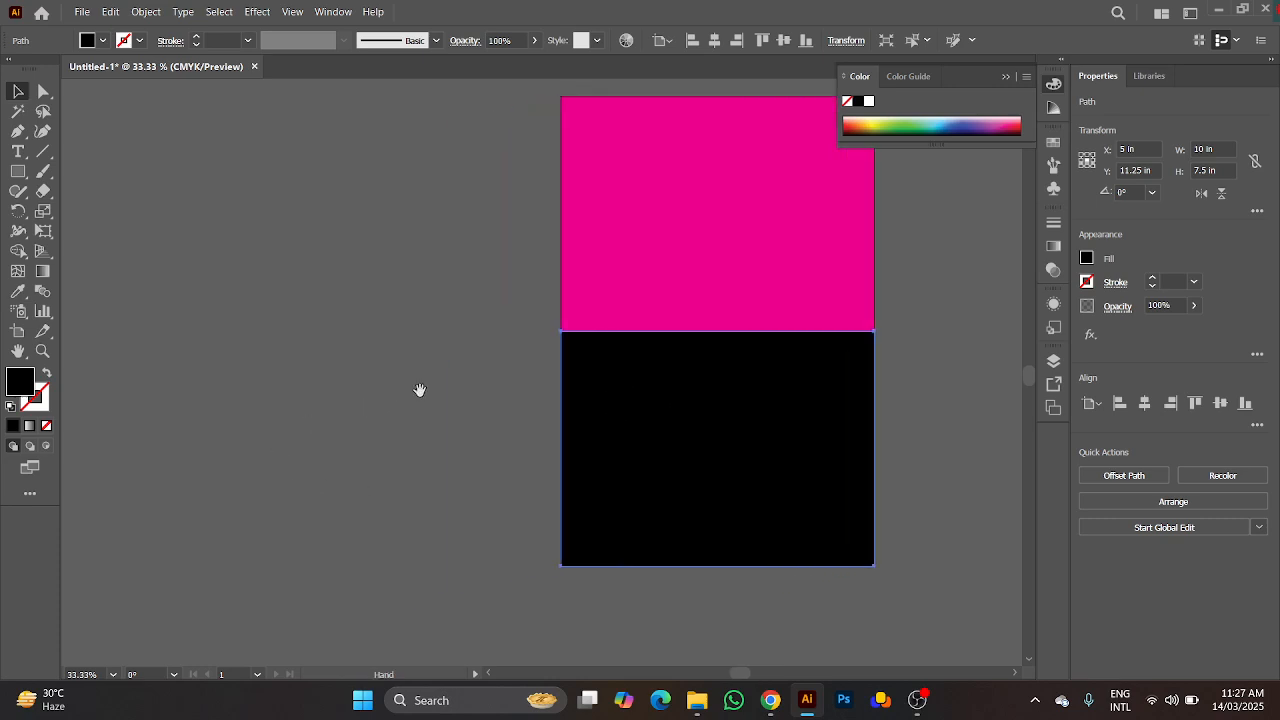
pyautogui.scroll(1, 420, 397)
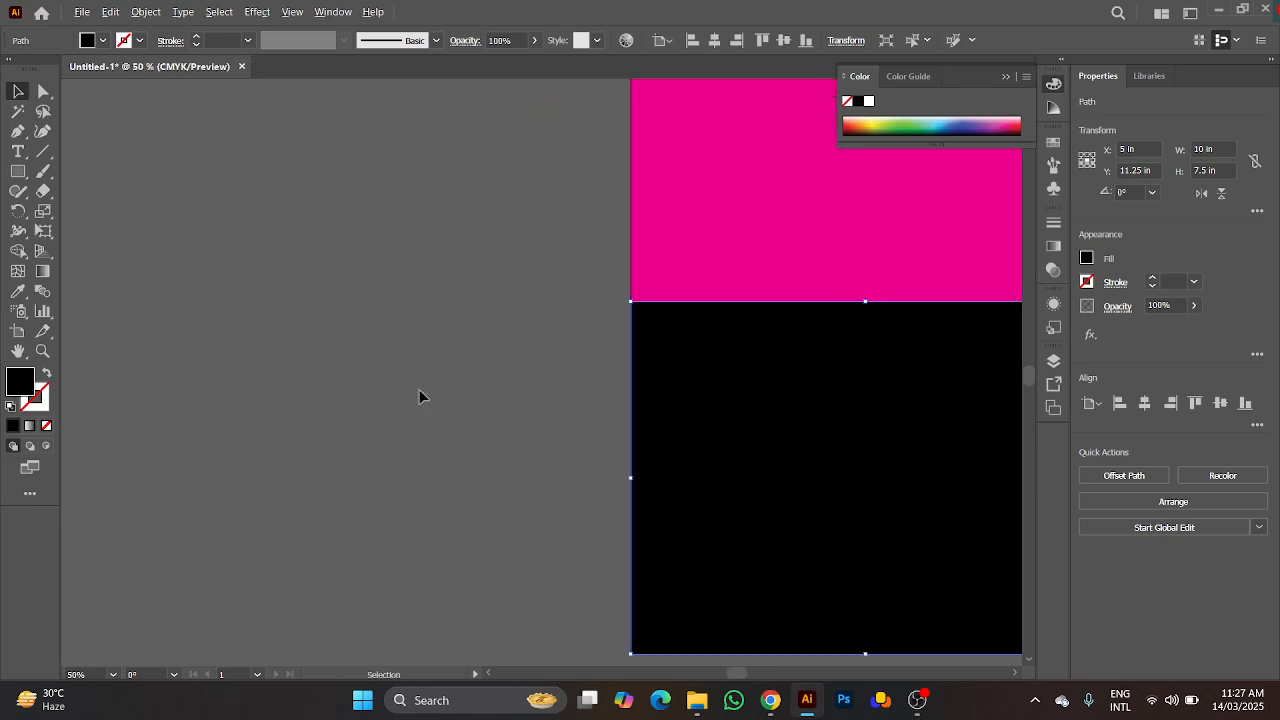
pyautogui.click(18, 151)
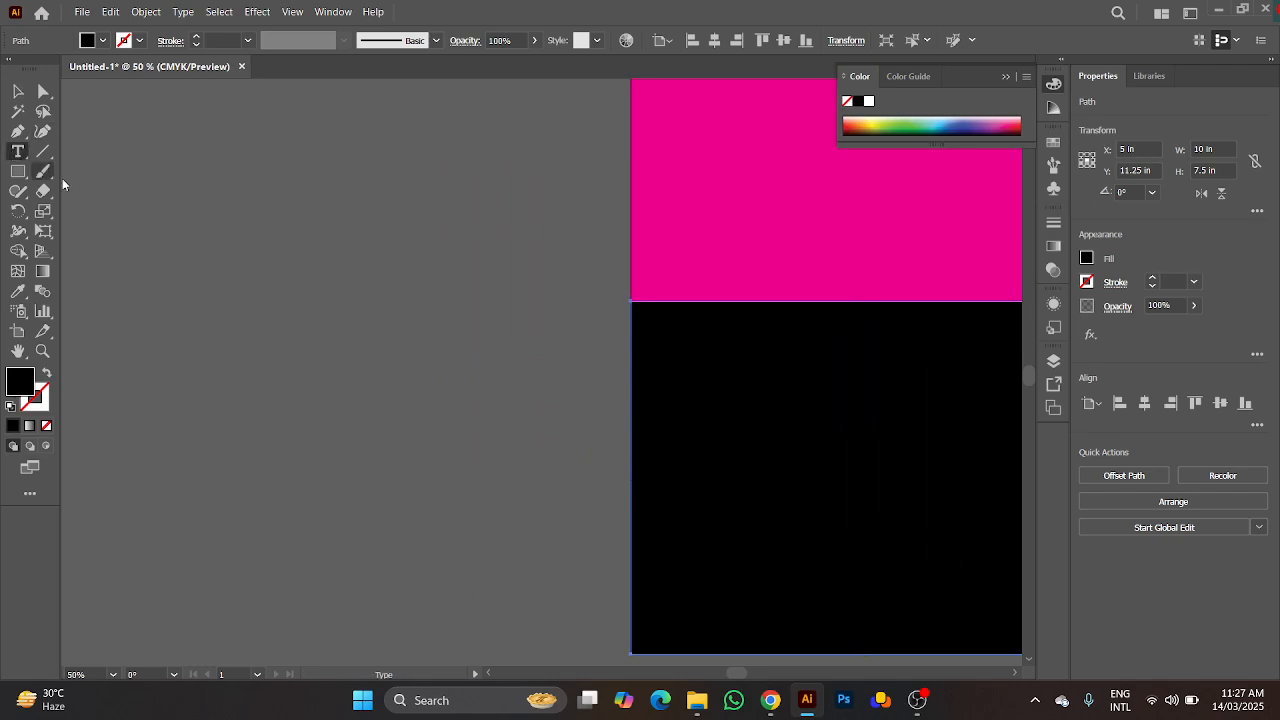
pyautogui.click(384, 268)
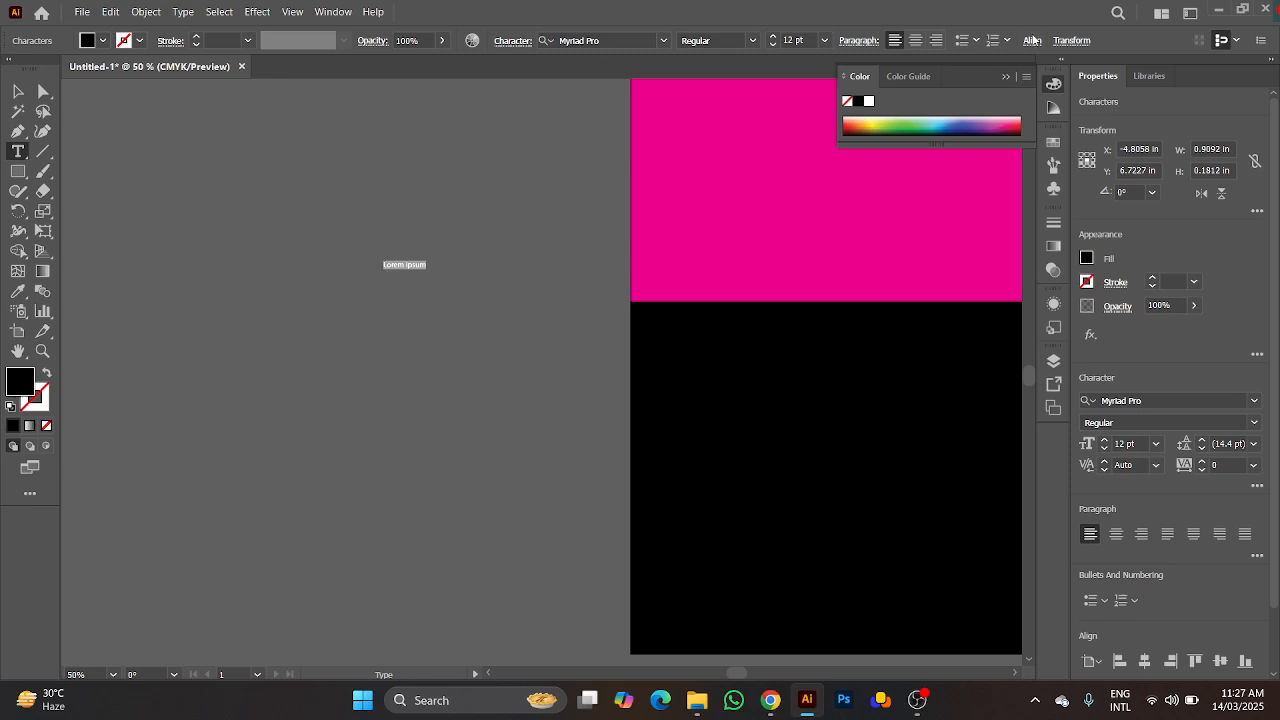
pyautogui.click(825, 41)
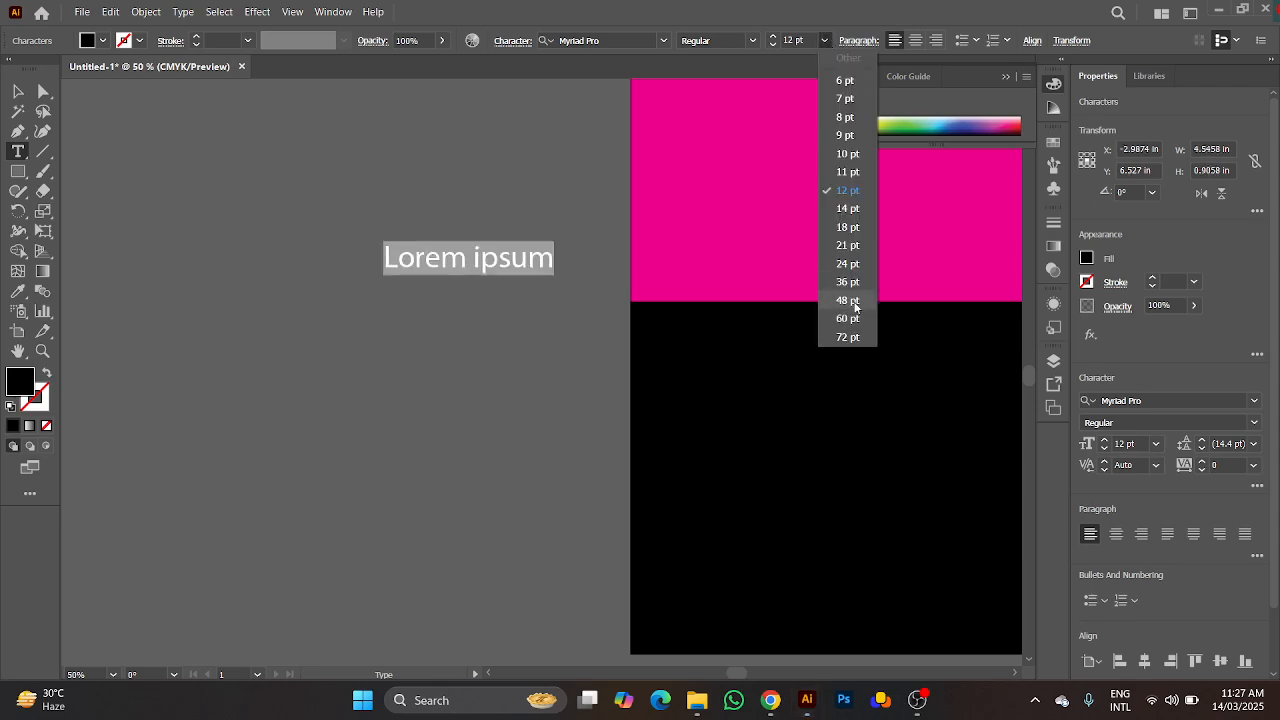
pyautogui.click(847, 300)
# Step: Replace the placeholder text with the weekdays sun, mon, tue, wed, thu, fri and sat, each on its own line
pyautogui.doubleClick(486, 256)
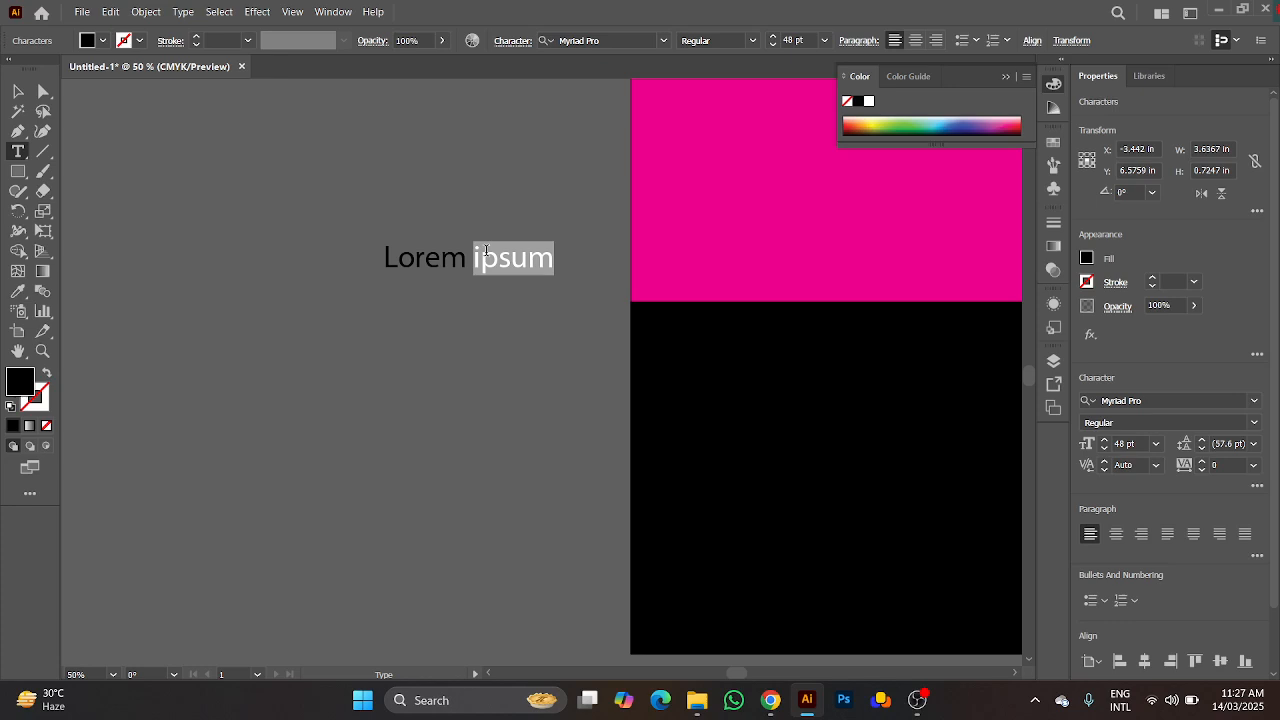
pyautogui.tripleClick(486, 256)
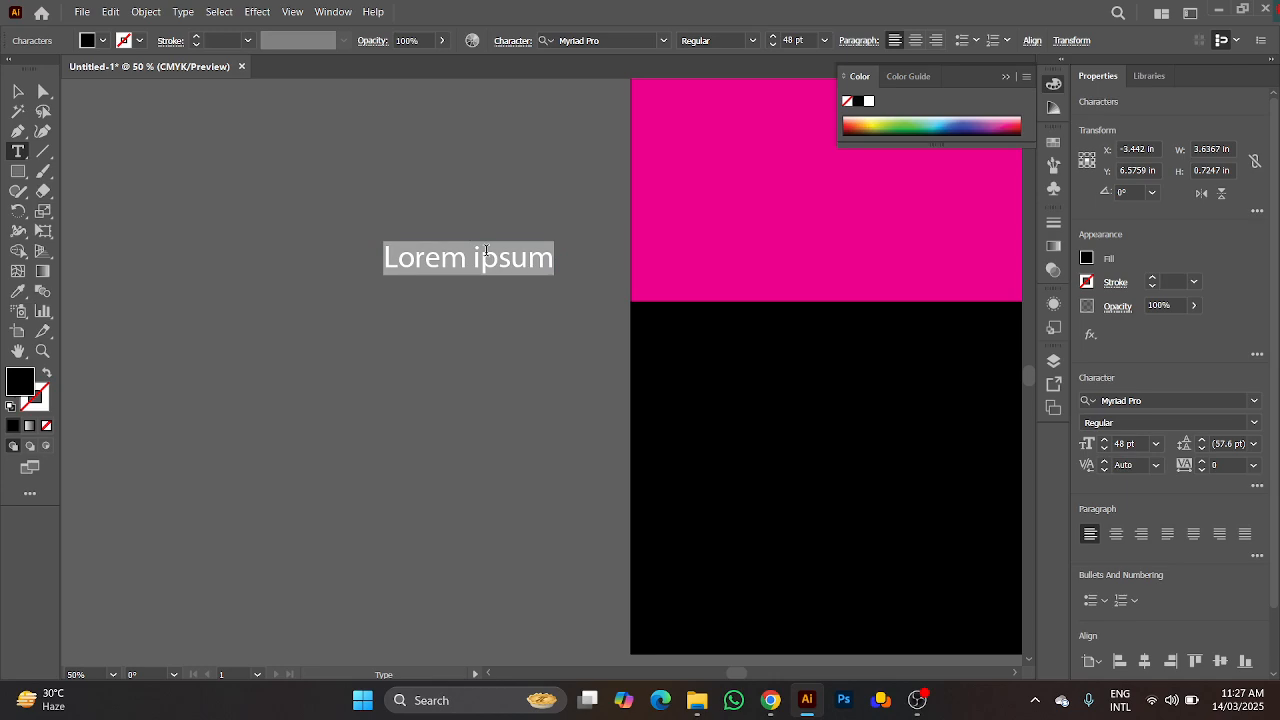
pyautogui.write('sun')
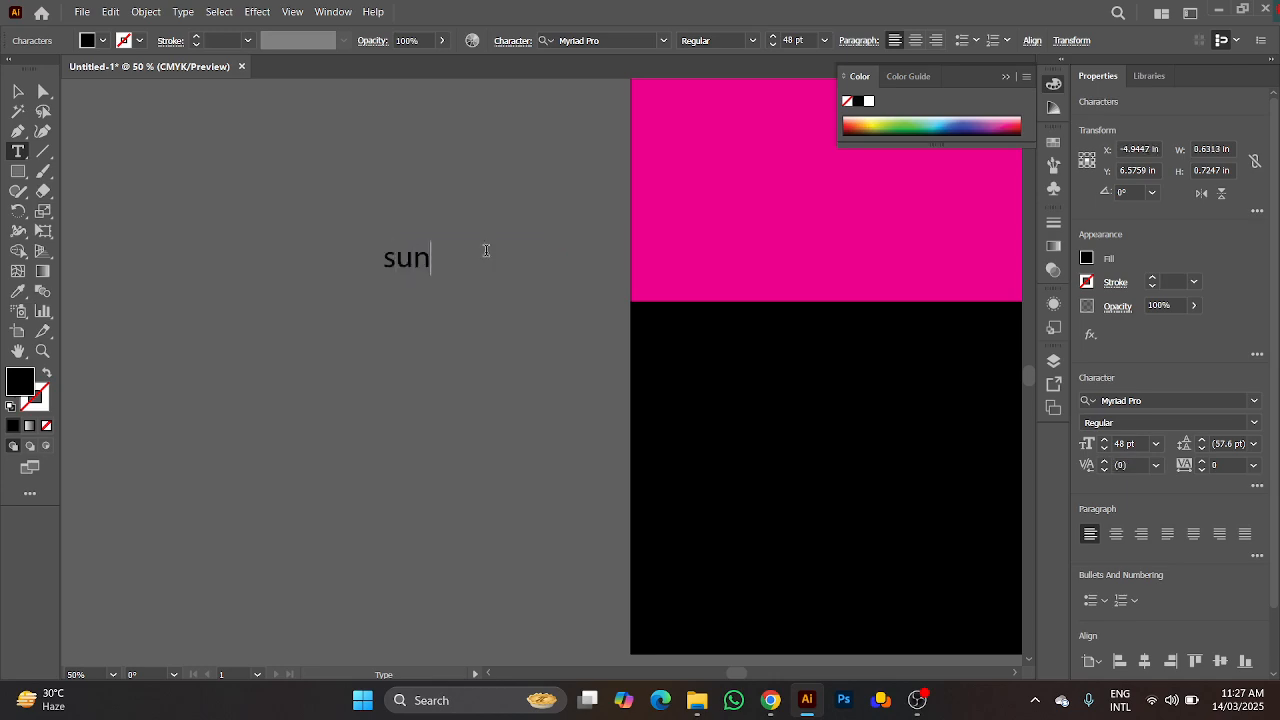
pyautogui.press('Return')
pyautogui.write('mon')
pyautogui.press('Return')
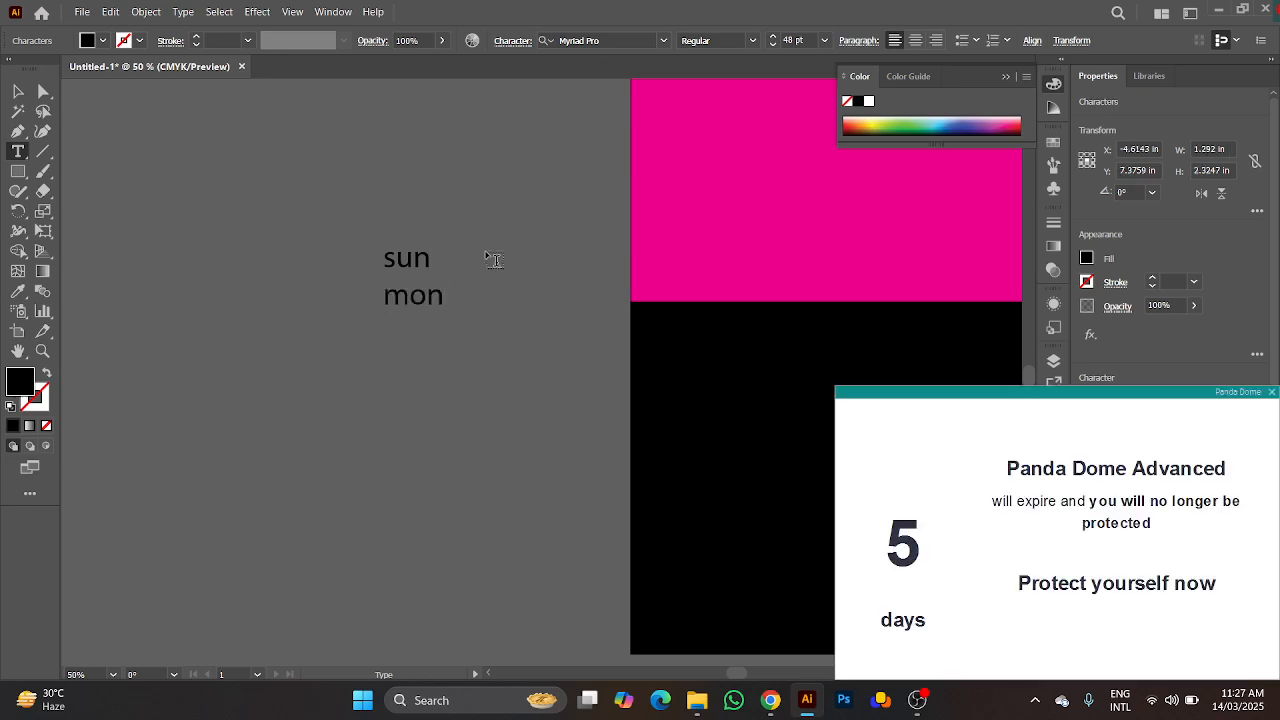
pyautogui.write('tue')
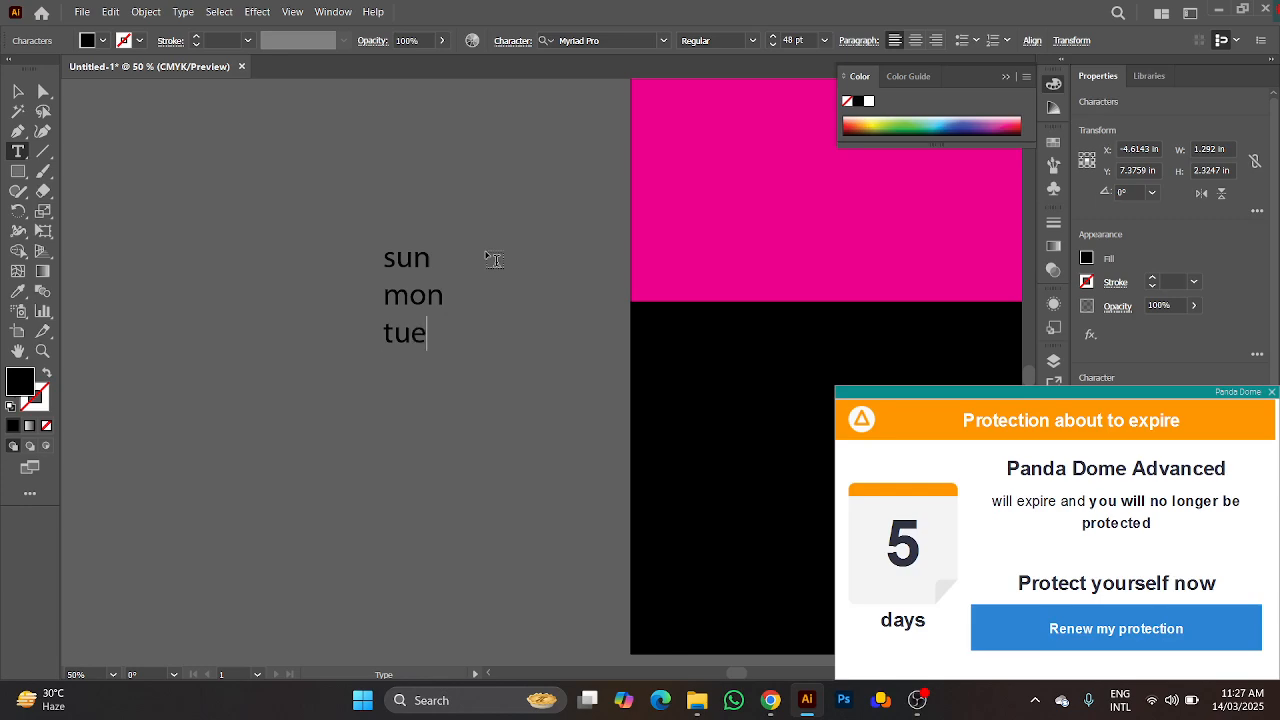
pyautogui.press('Return')
pyautogui.write('wed')
pyautogui.press('Return')
pyautogui.write('th')
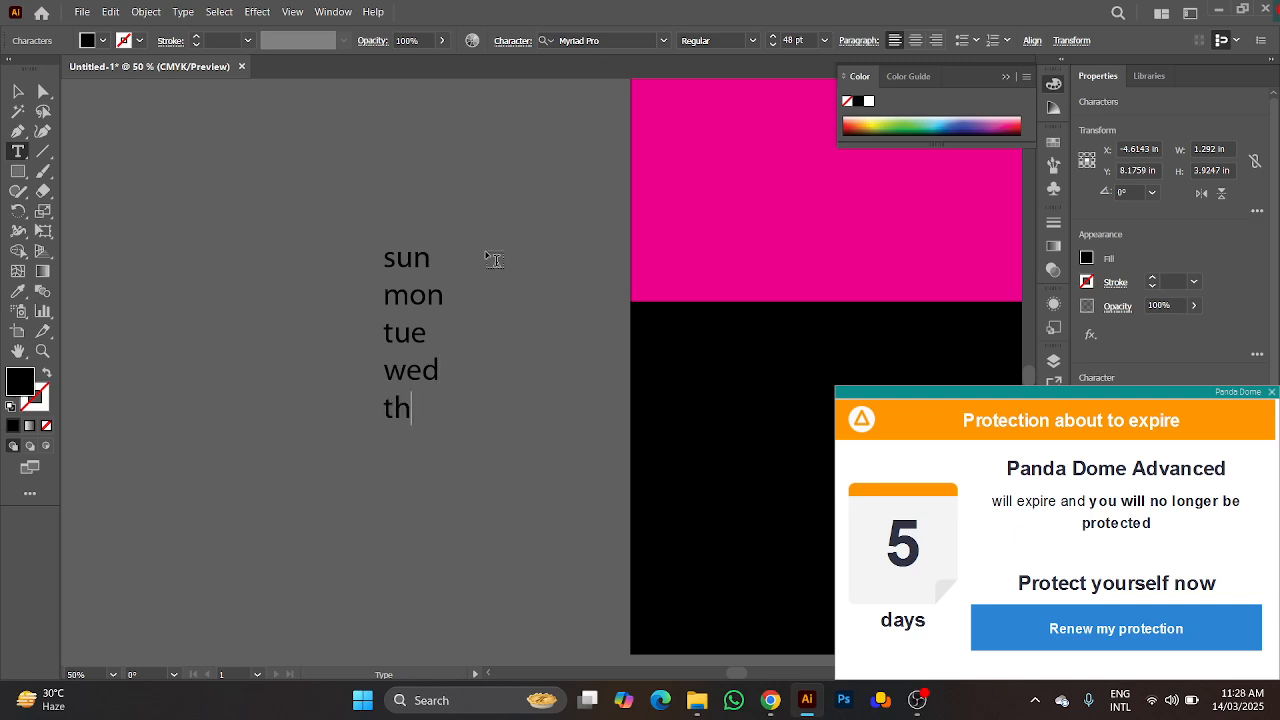
pyautogui.write('u')
pyautogui.press('Return')
pyautogui.write('fri')
pyautogui.press('Return')
pyautogui.write('sat')
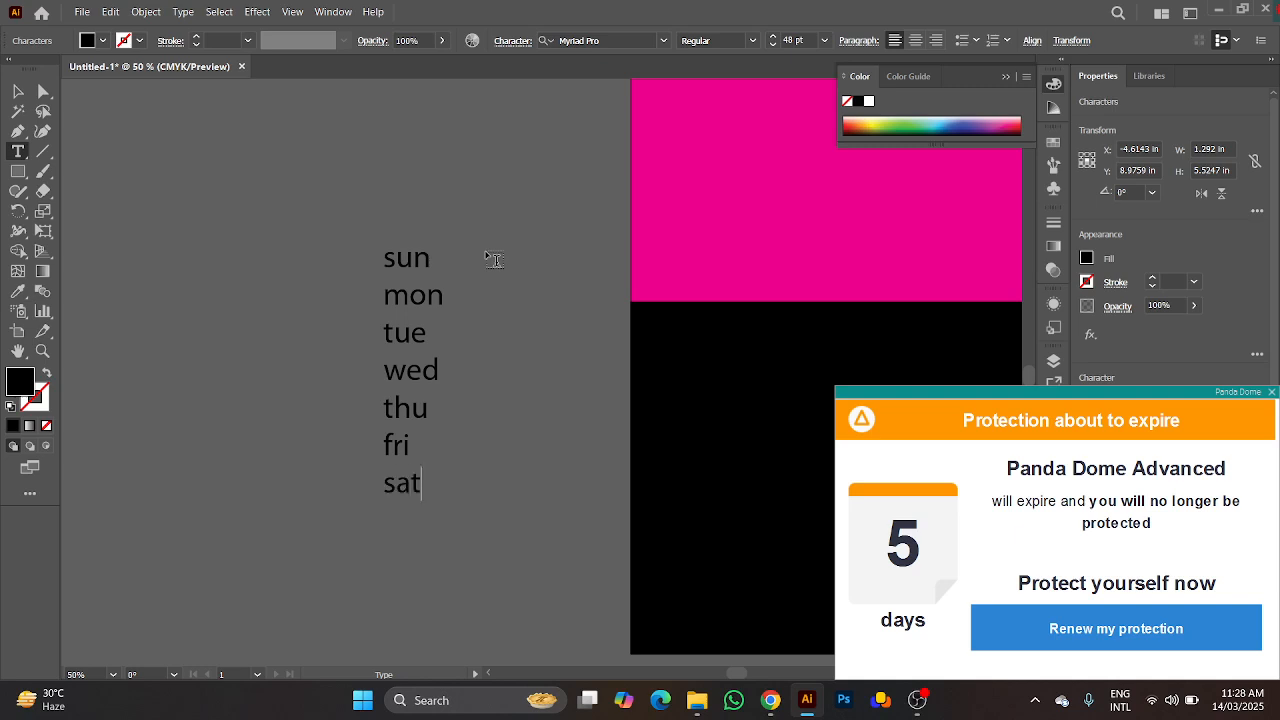
# Step: Center-align all lines of the weekday text and select it as an object
pyautogui.press('ctrl')
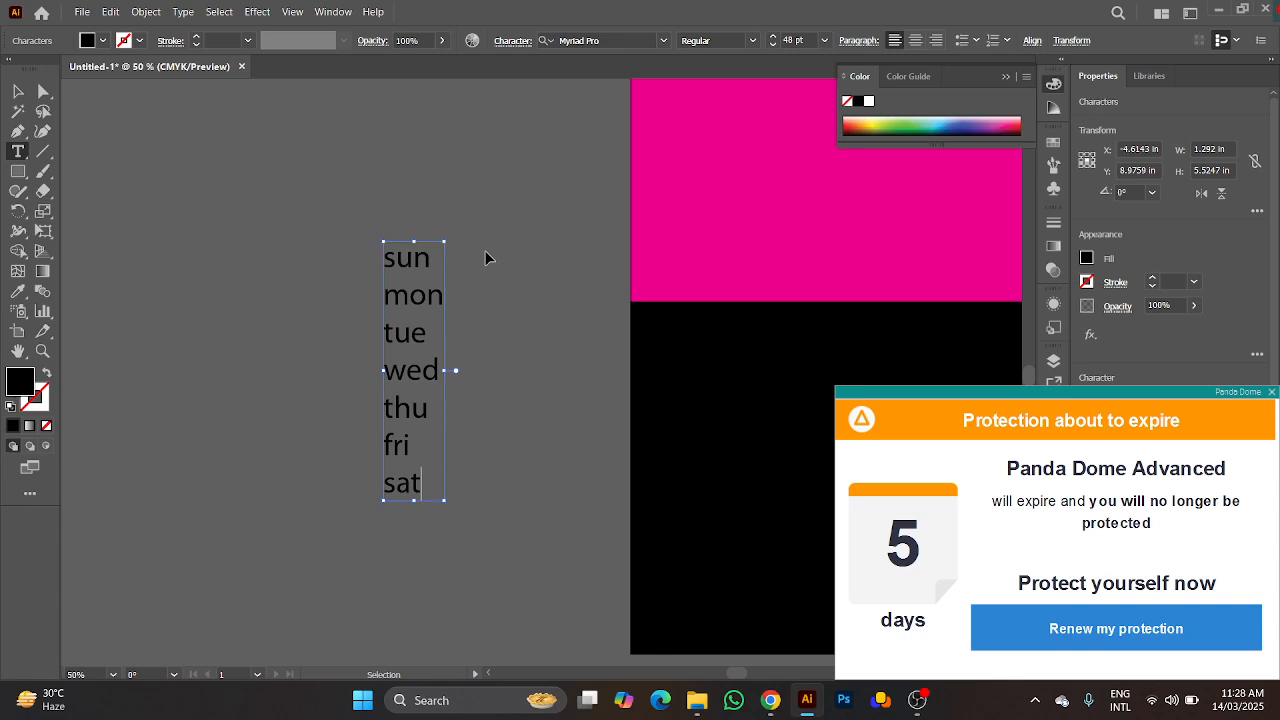
pyautogui.hotkey('ctrl', 'a')
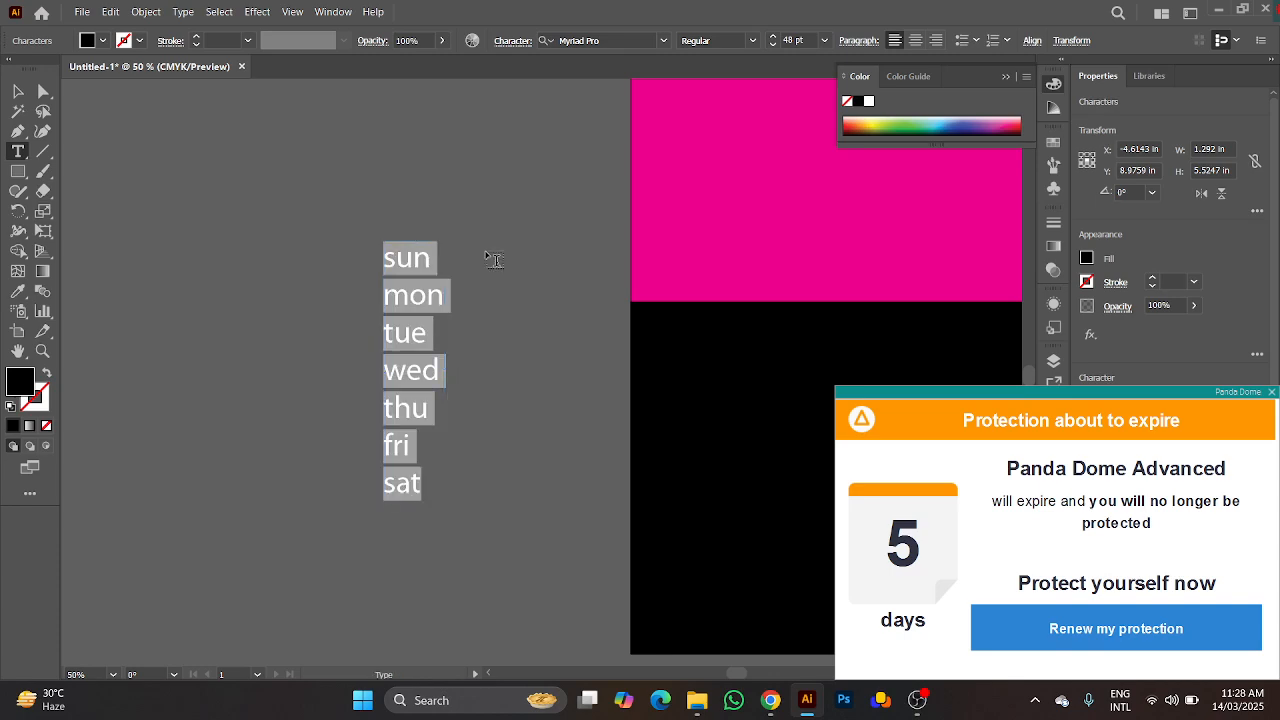
pyautogui.hotkey('ctrl', 'shift', 'c')
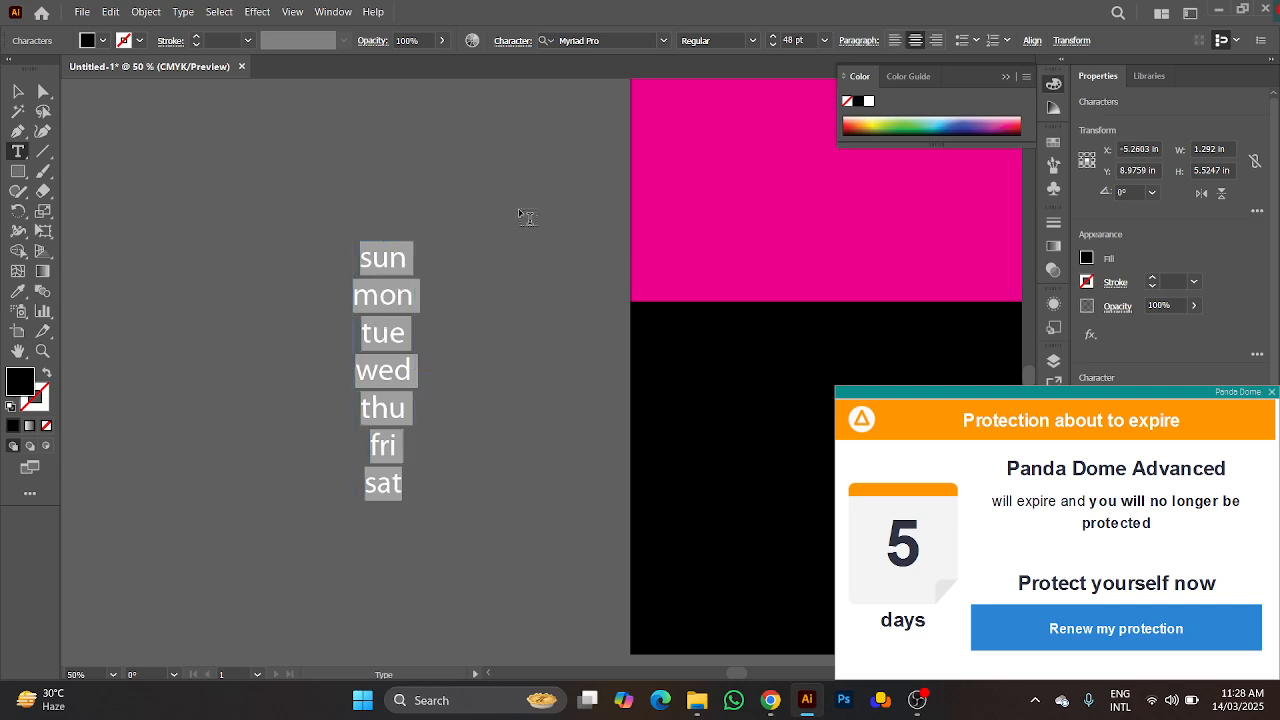
pyautogui.click(17, 91)
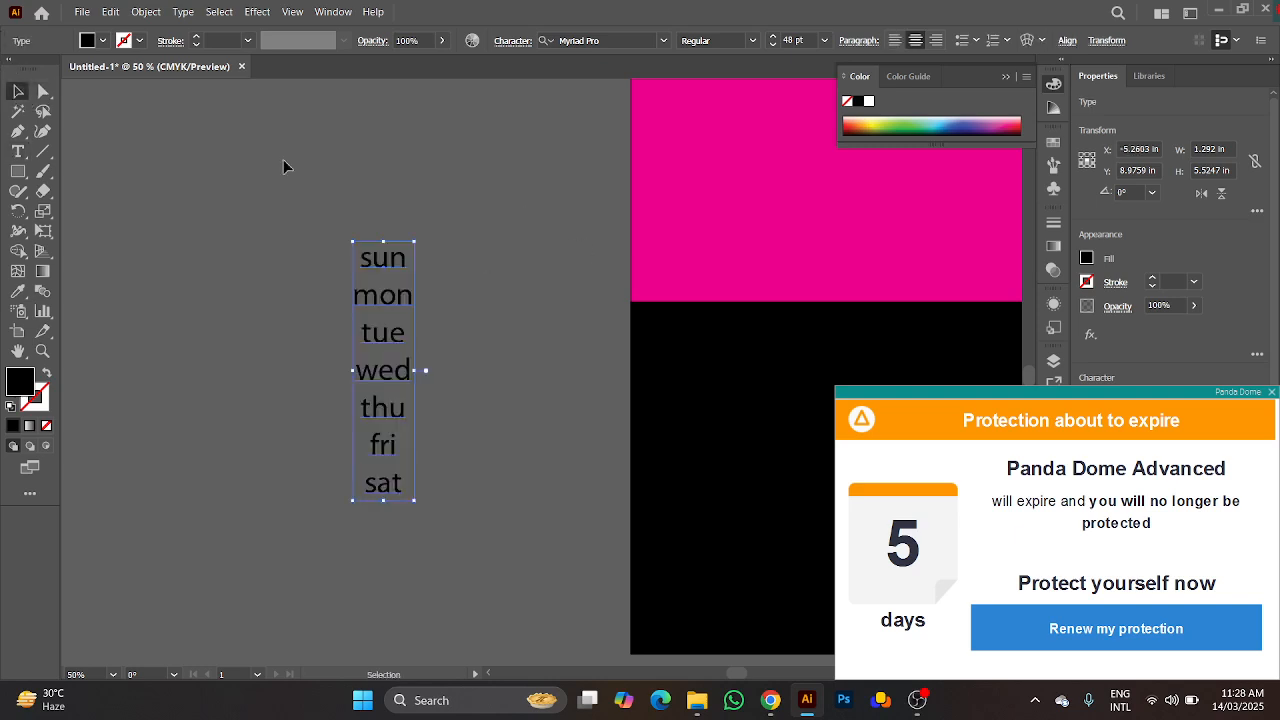
pyautogui.click(202, 178)
pyautogui.click(383, 258)
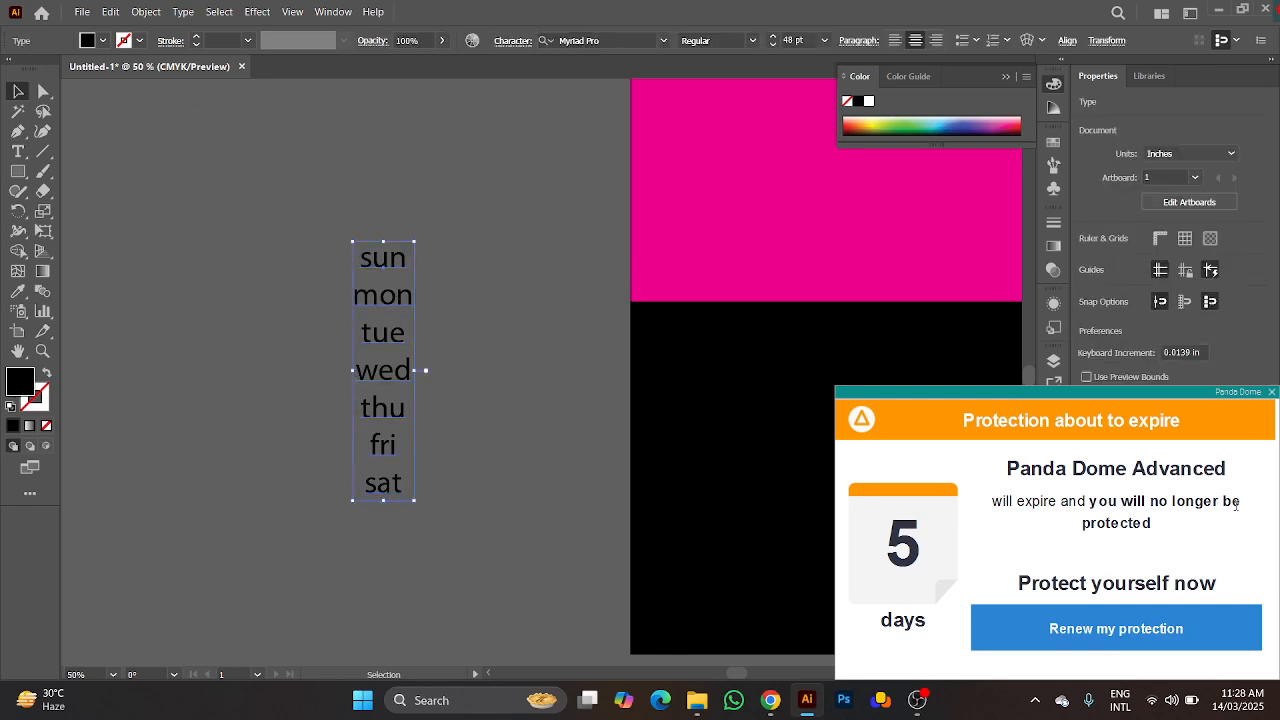
# Step: Dismiss the antivirus expiry notice, then change the weekday text to uppercase
pyautogui.click(1273, 392)
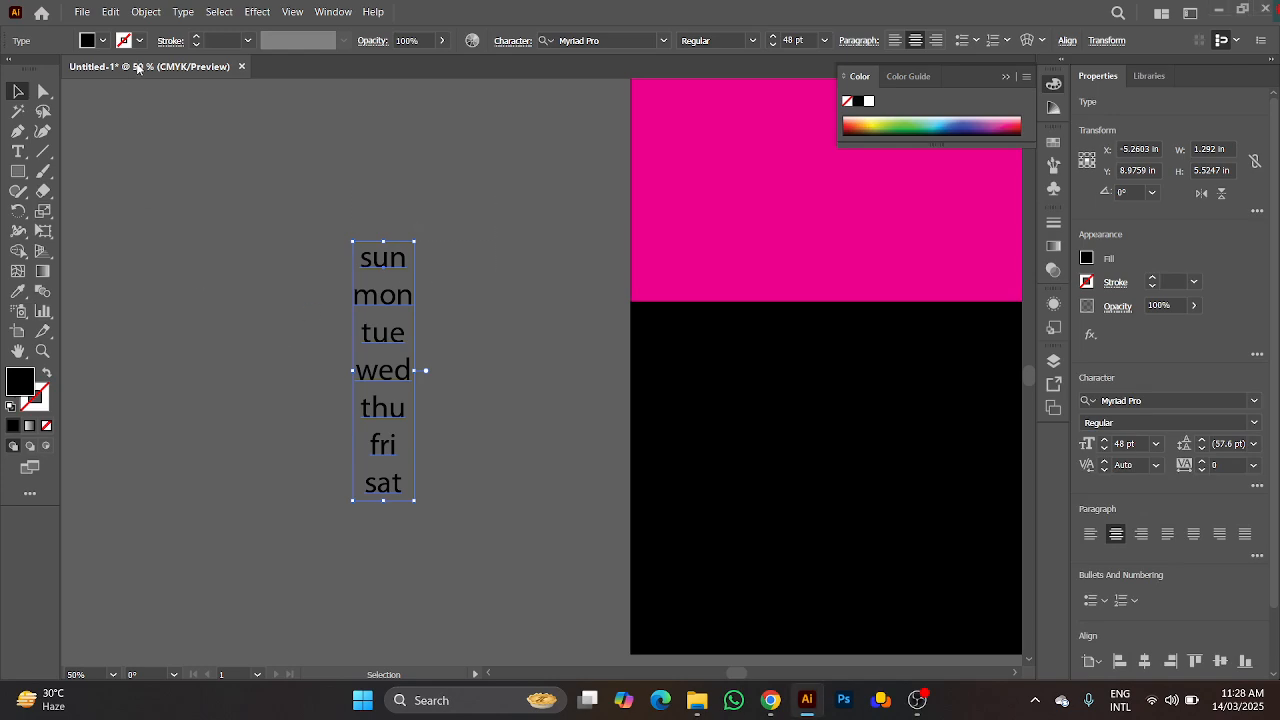
pyautogui.click(183, 11)
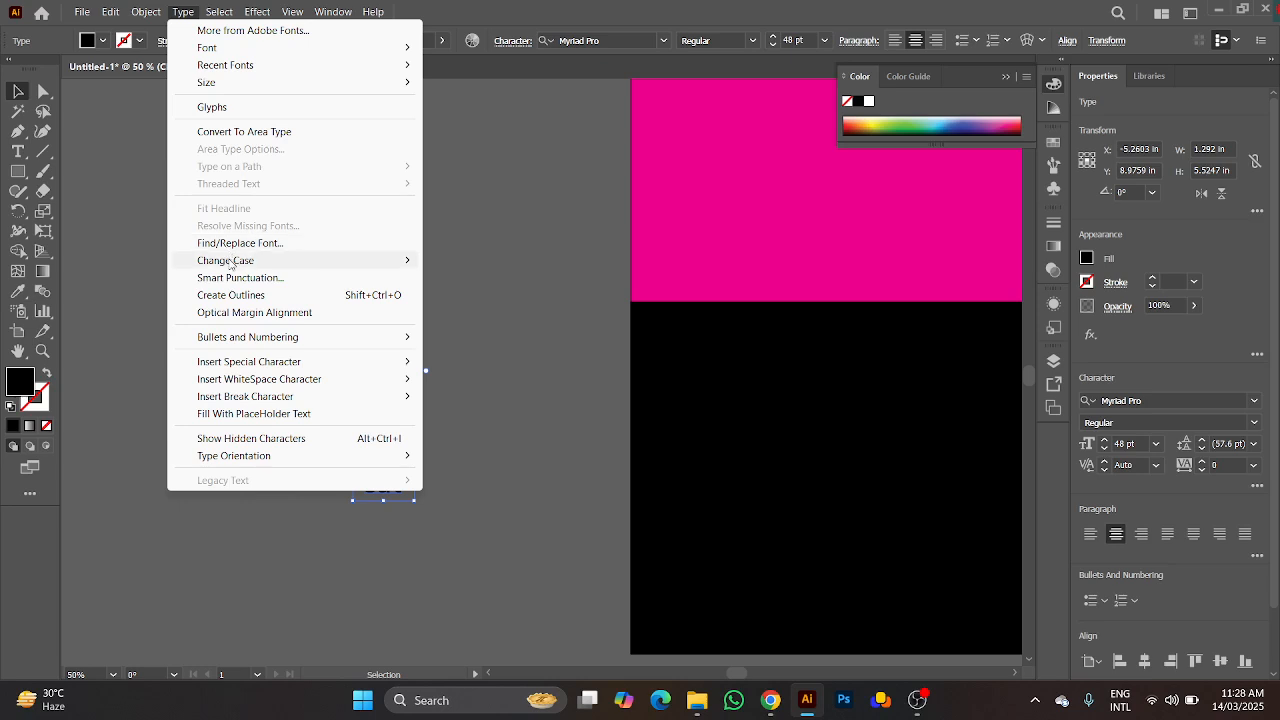
pyautogui.moveTo(230, 262)
pyautogui.click(497, 262)
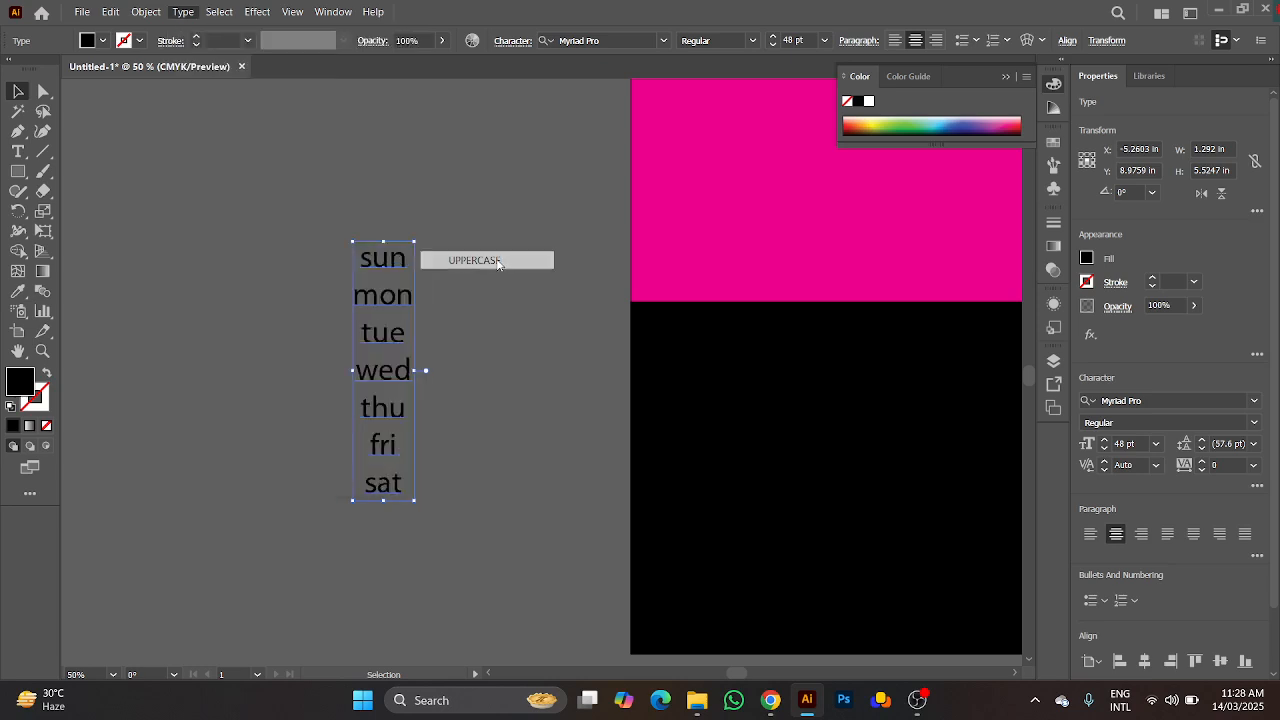
pyautogui.click(505, 225)
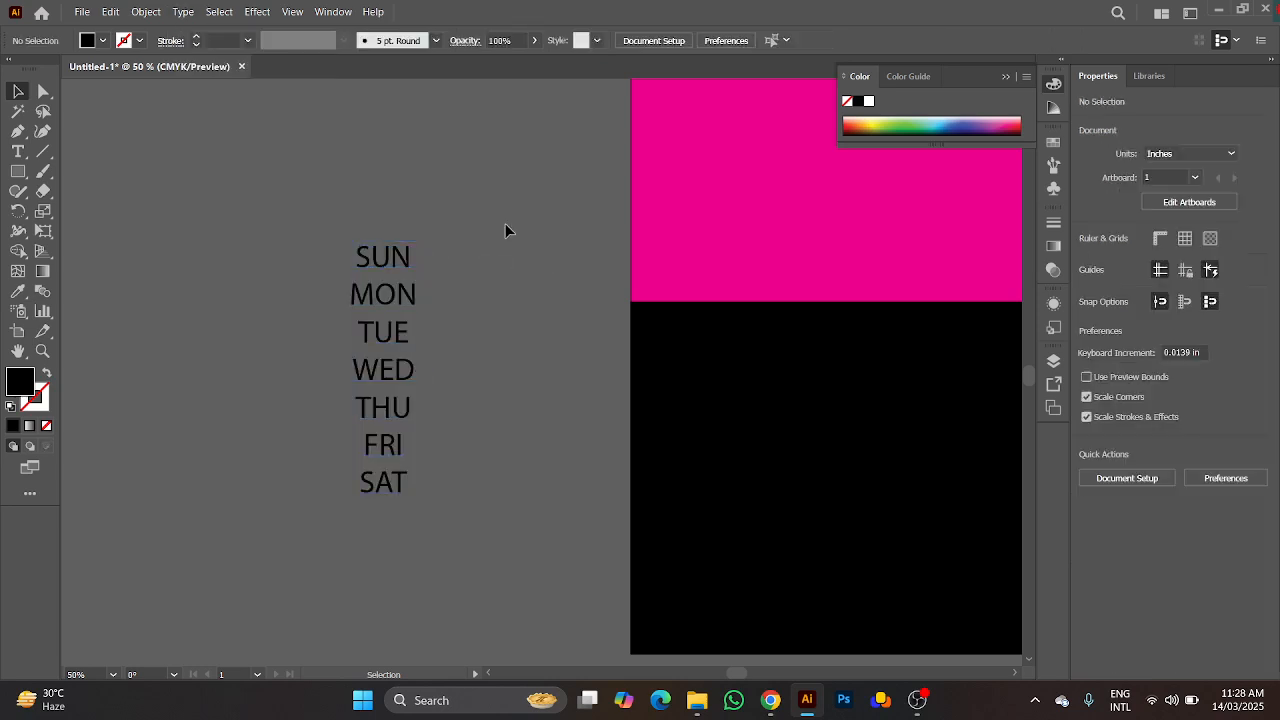
# Step: Move the weekday text farther away from the artboard and check the dimensions of the black lower half
pyautogui.scroll(-1, 505, 225)
pyautogui.moveTo(349, 248); pyautogui.dragTo(534, 291)
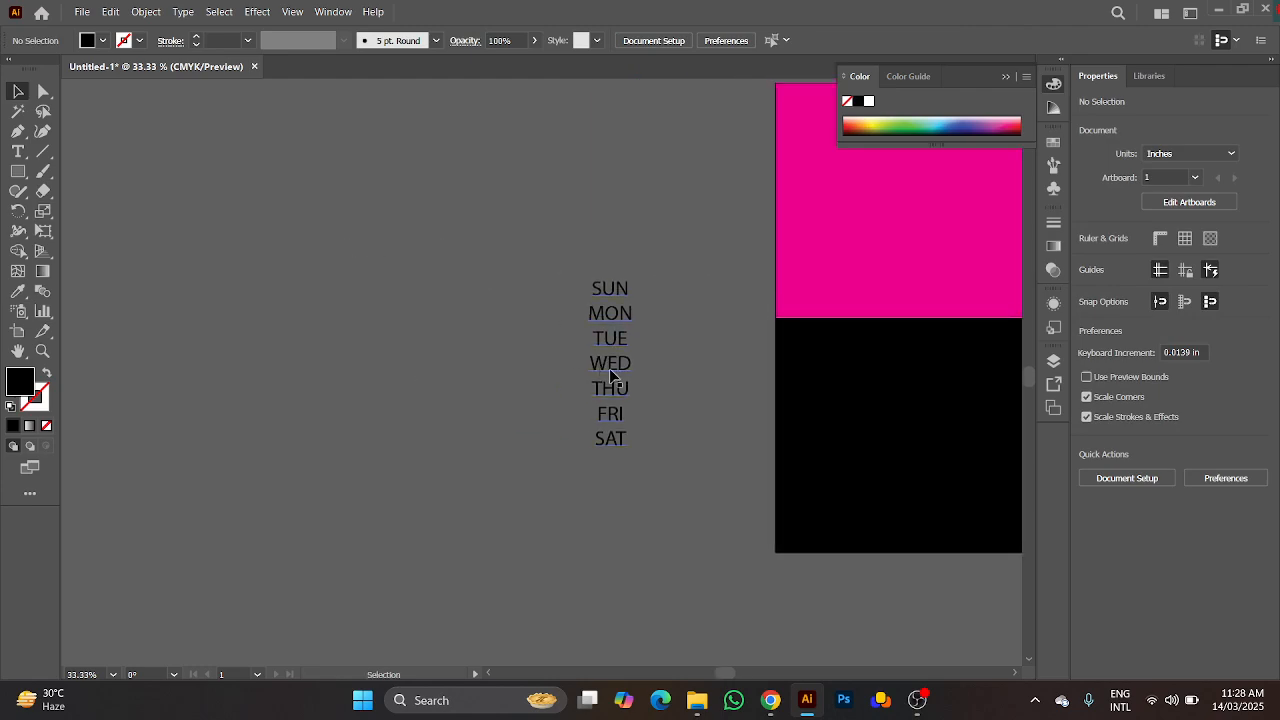
pyautogui.moveTo(606, 374); pyautogui.dragTo(254, 351)
pyautogui.click(966, 505)
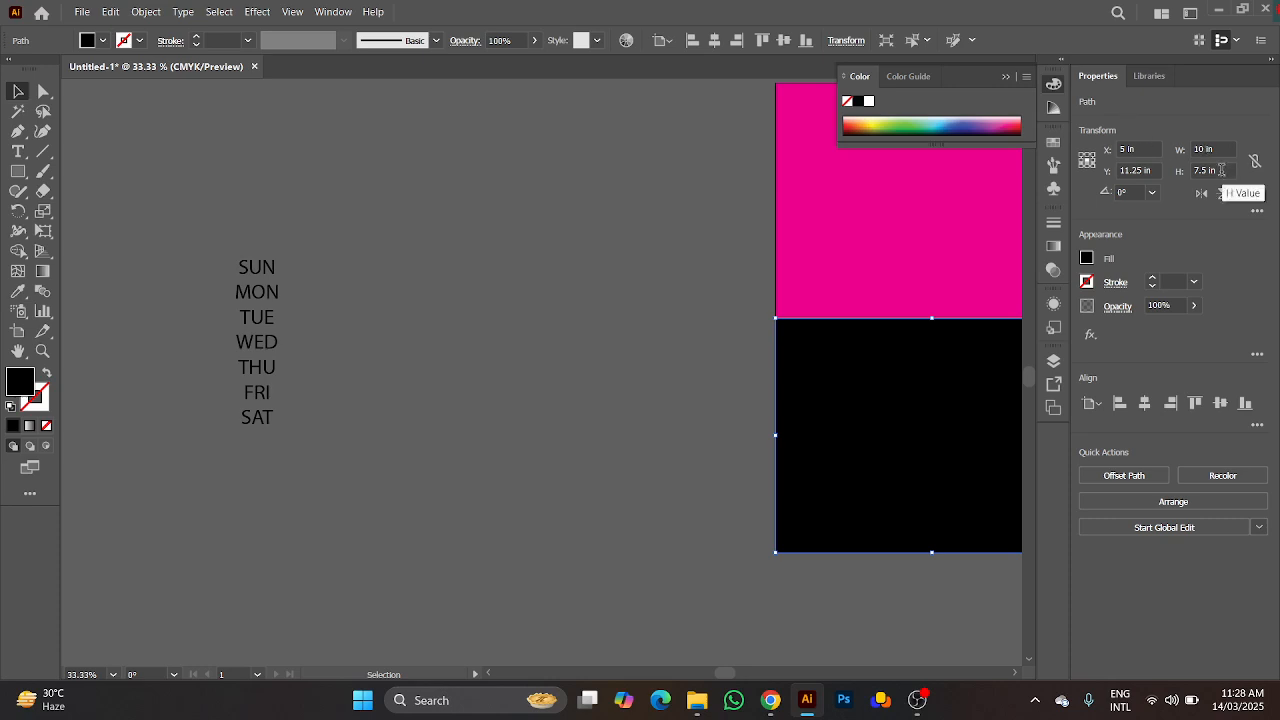
pyautogui.moveTo(395, 344); pyautogui.dragTo(741, 360)
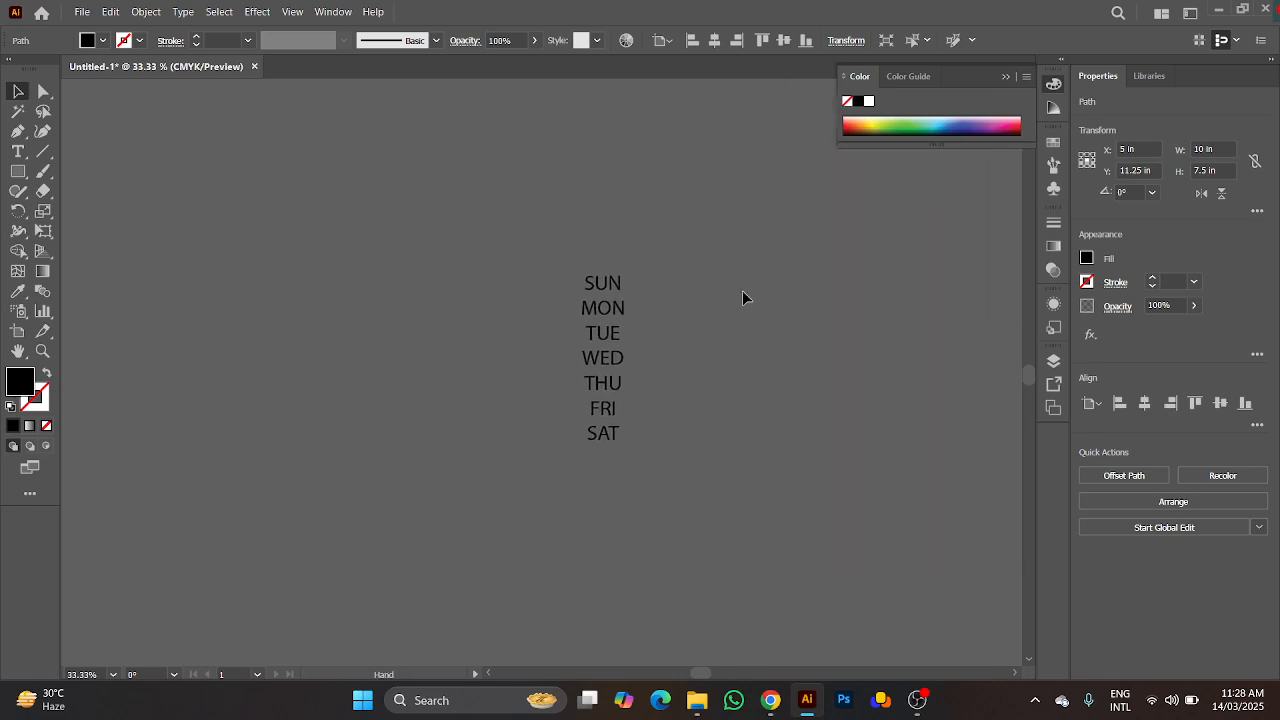
pyautogui.moveTo(743, 297); pyautogui.dragTo(532, 405)
pyautogui.moveTo(622, 355); pyautogui.dragTo(527, 336)
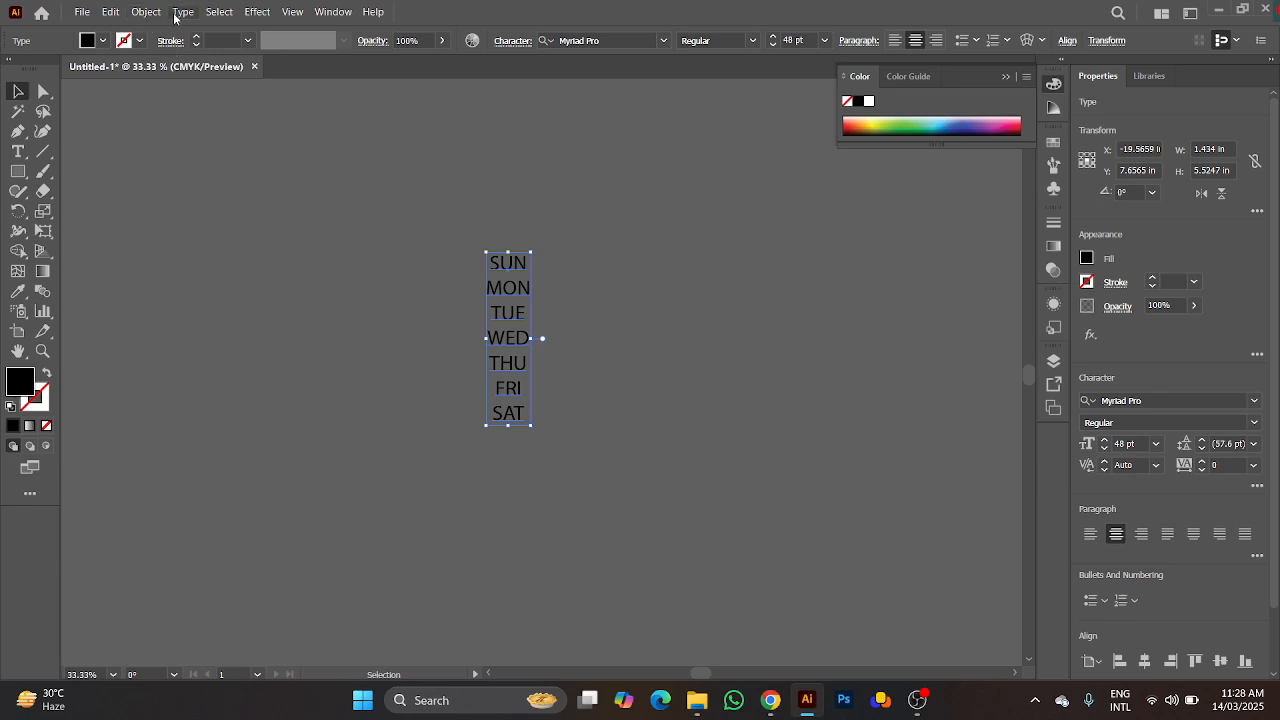
pyautogui.click(183, 14)
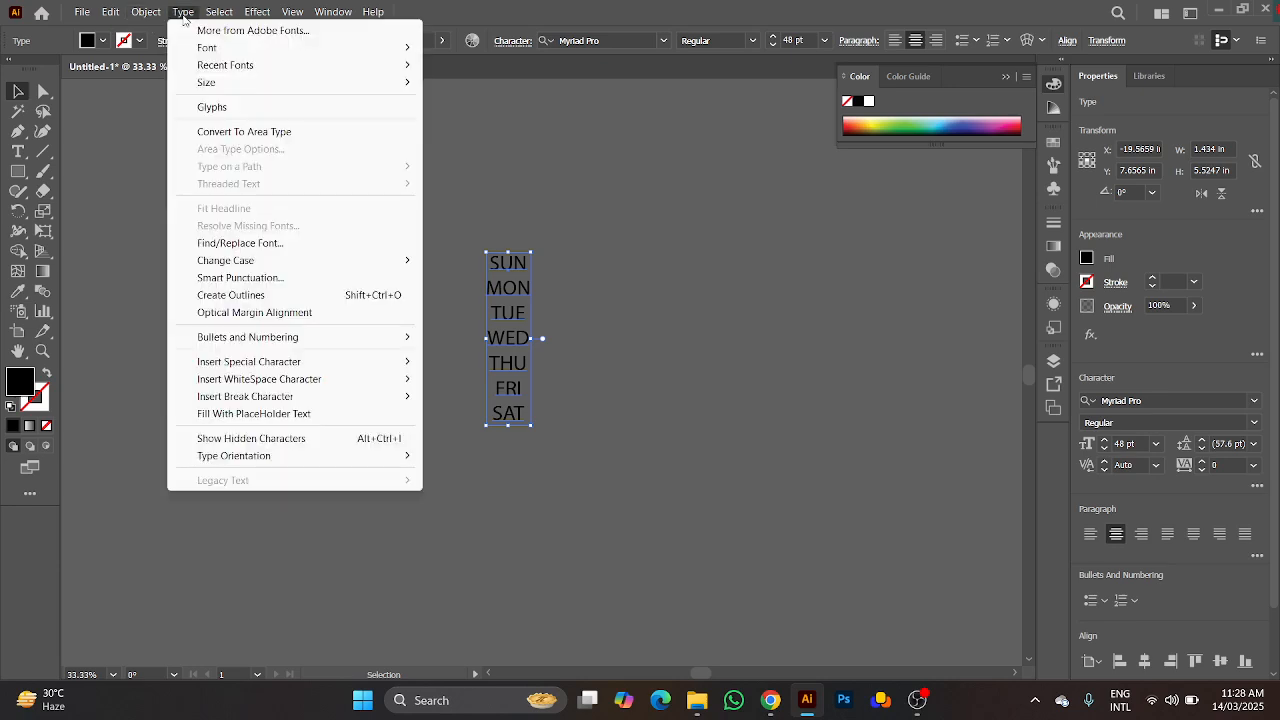
pyautogui.click(287, 135)
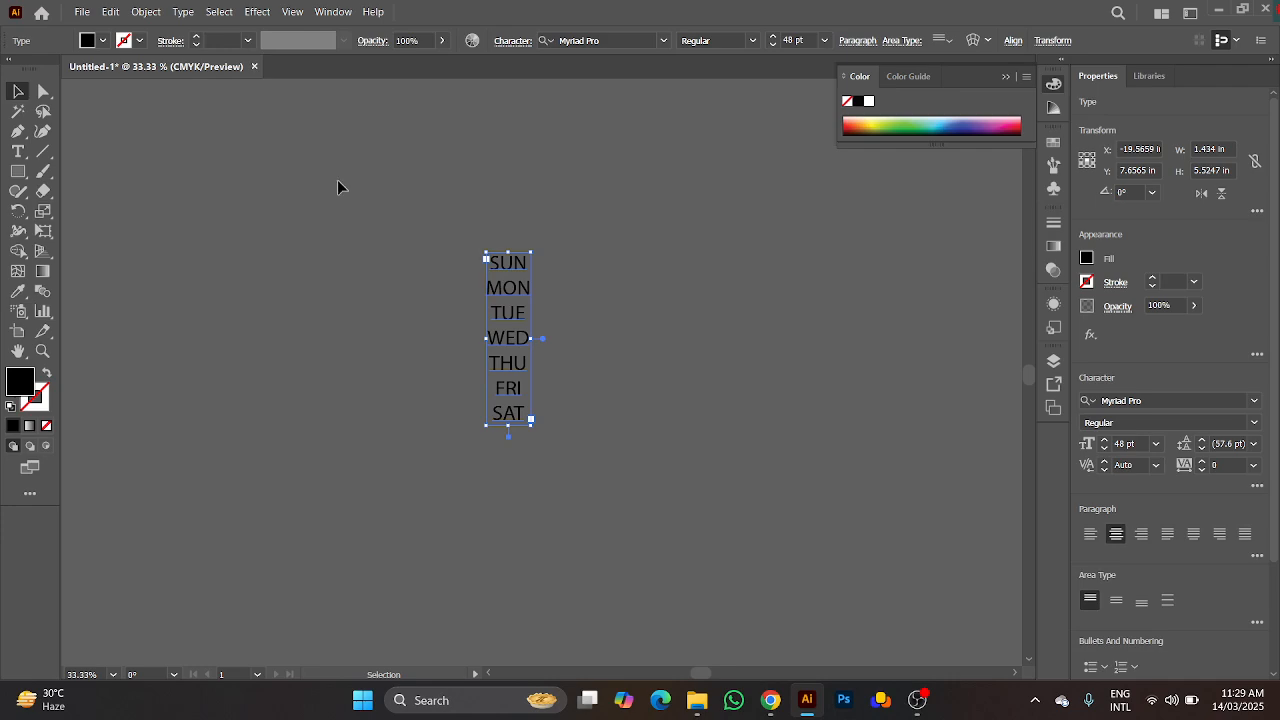
pyautogui.click(460, 220)
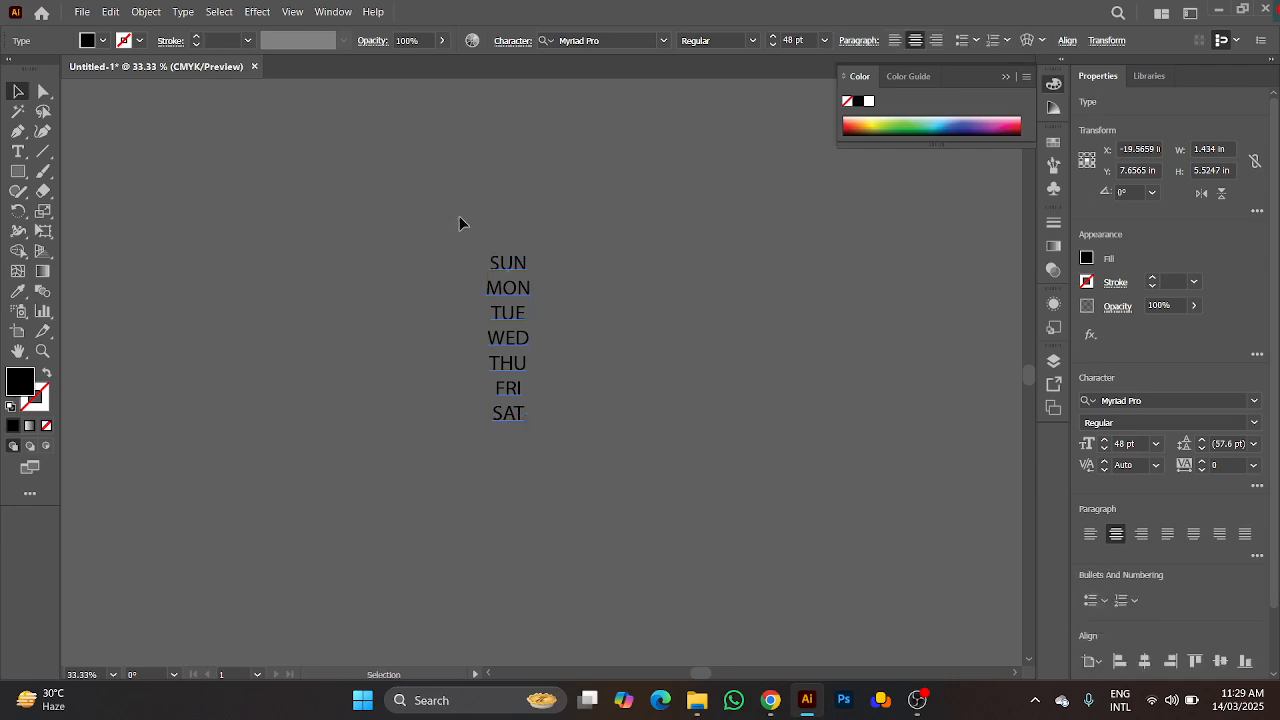
# Step: Convert the weekday text from point type to area type
pyautogui.moveTo(445, 211); pyautogui.dragTo(651, 371)
pyautogui.click(183, 11)
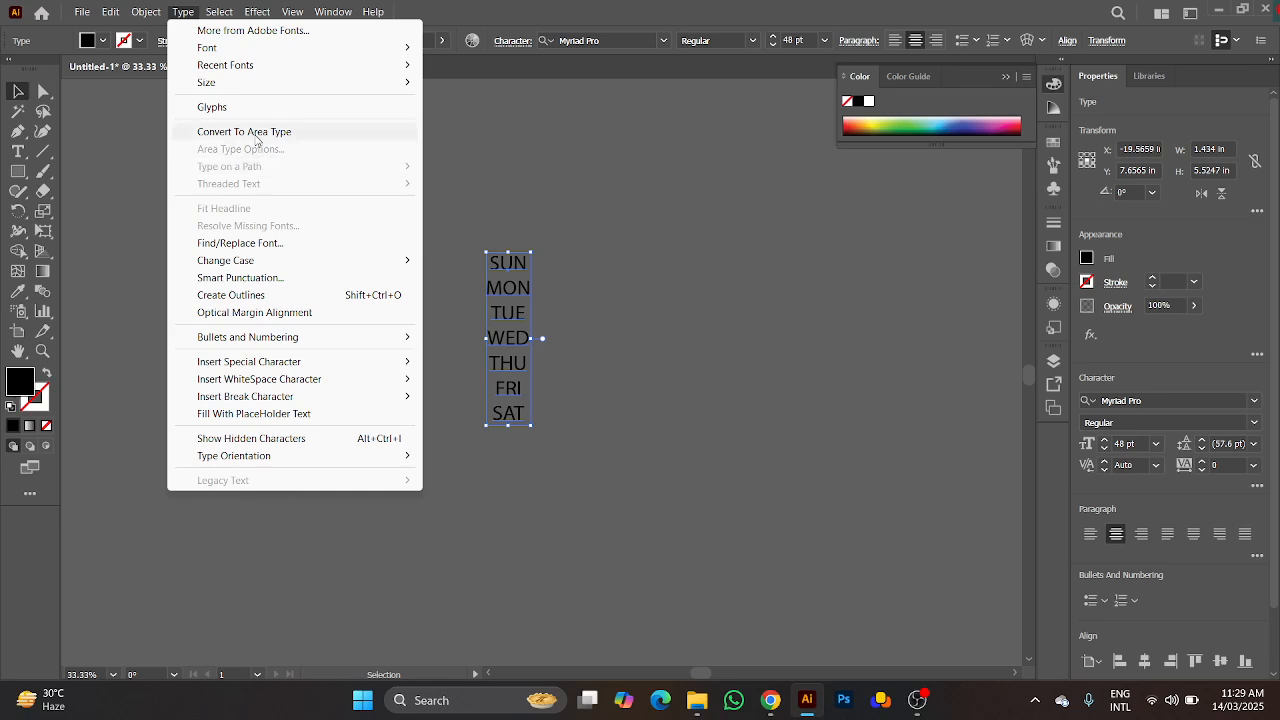
pyautogui.click(256, 138)
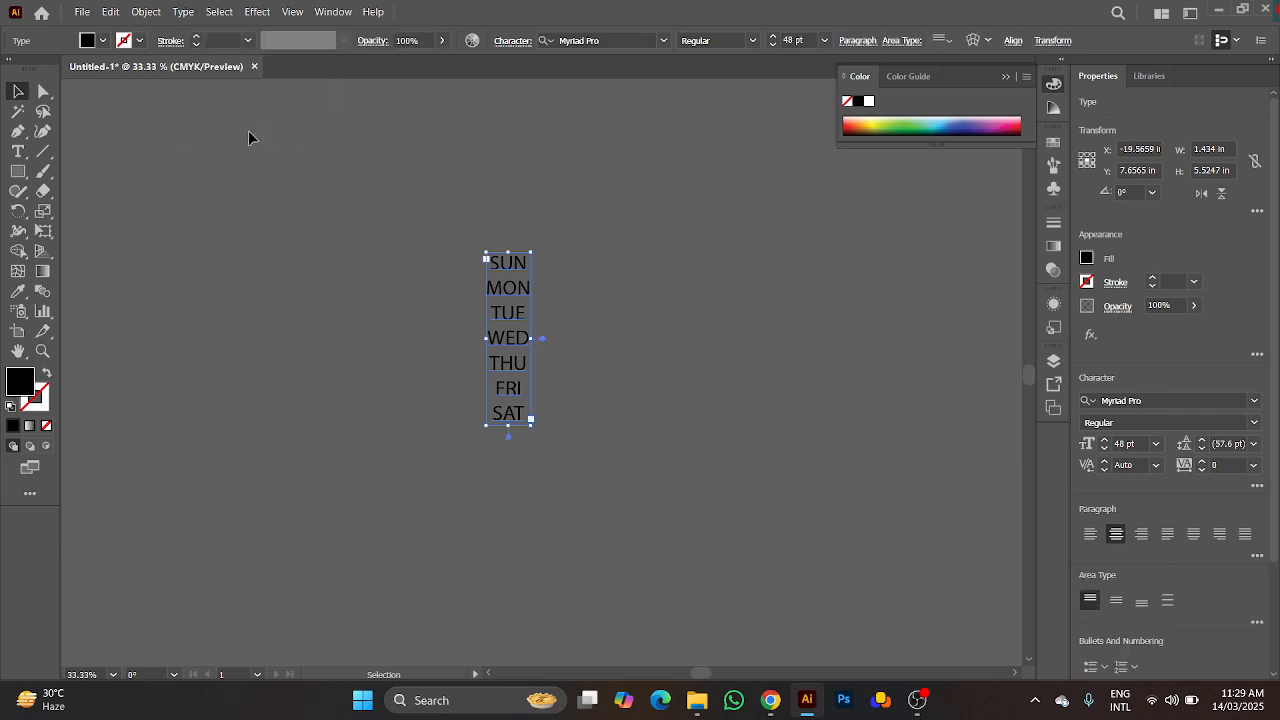
# Step: Set the weekday text area to a width of 10 in and a height of 7.5 in in the Area Type Options
pyautogui.click(177, 14)
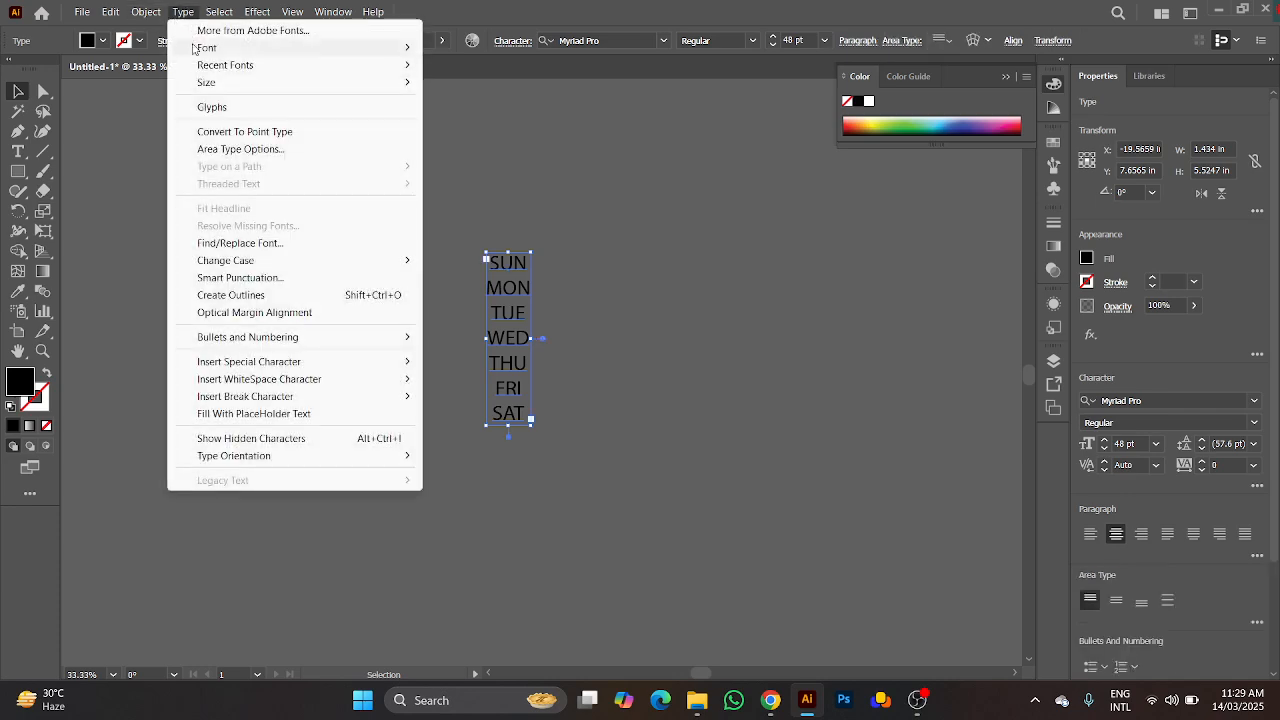
pyautogui.click(241, 150)
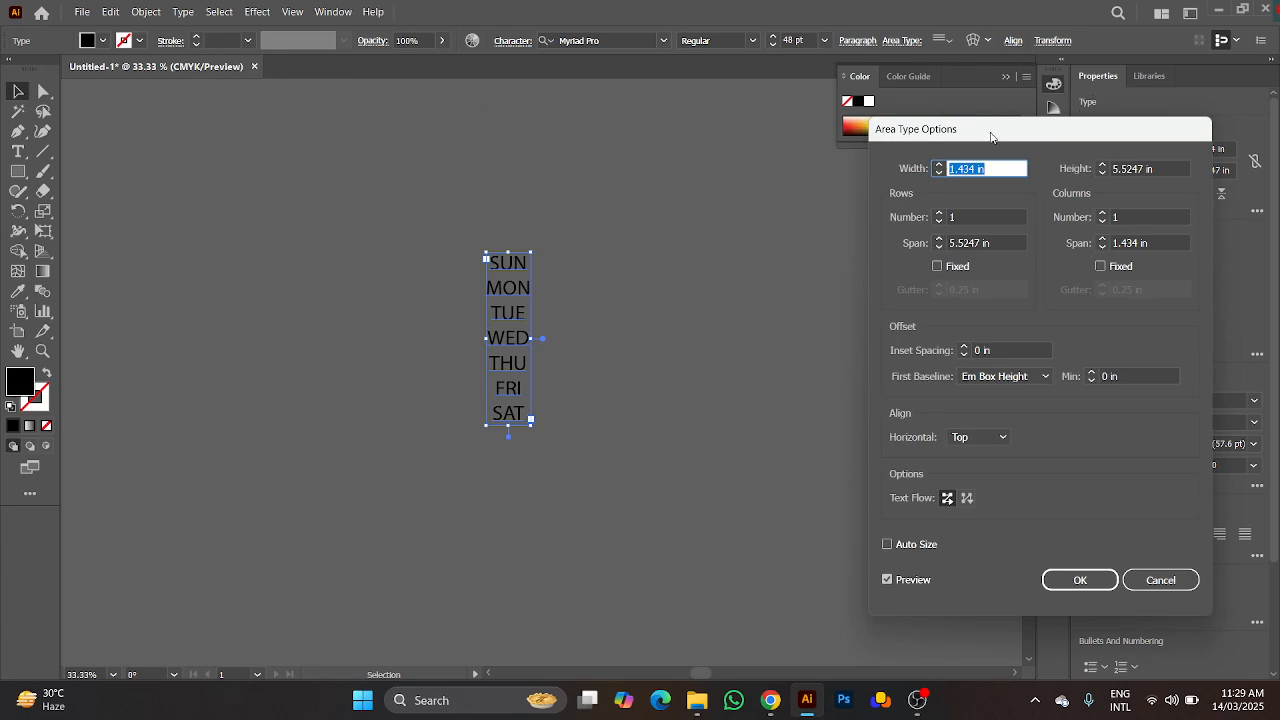
pyautogui.moveTo(990, 132); pyautogui.dragTo(1053, 143)
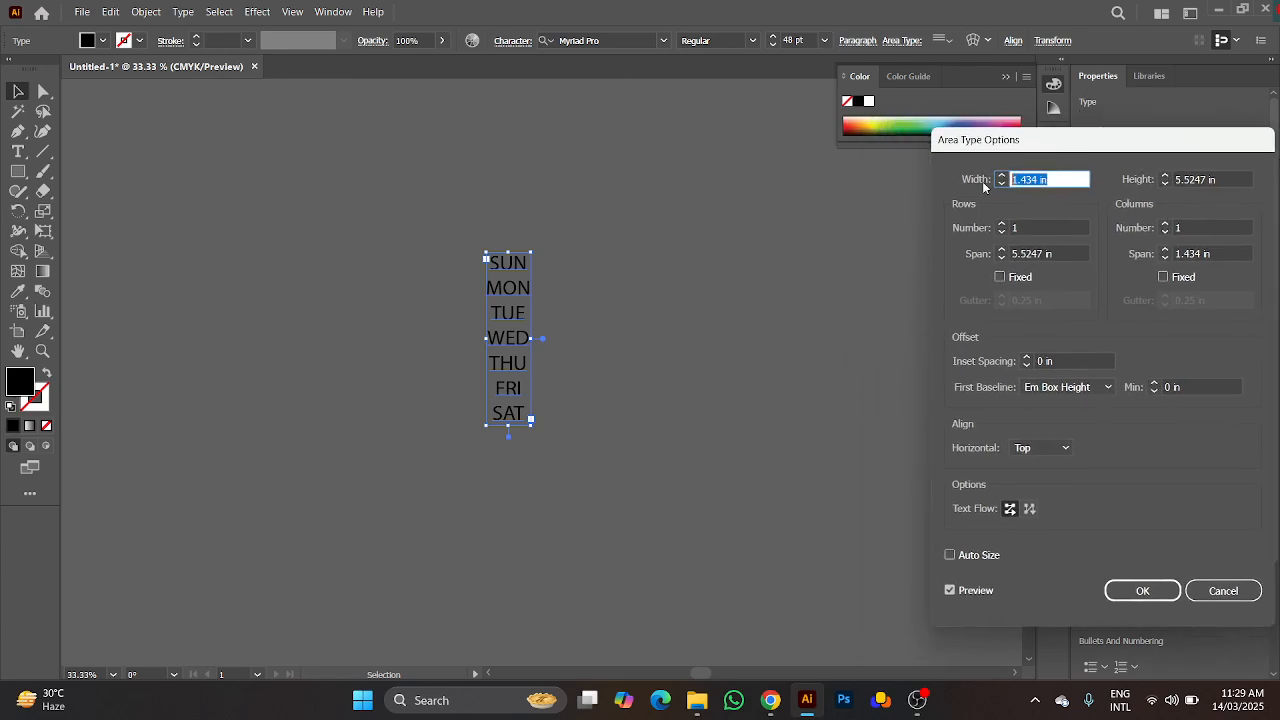
pyautogui.write('10')
pyautogui.doubleClick(1194, 179)
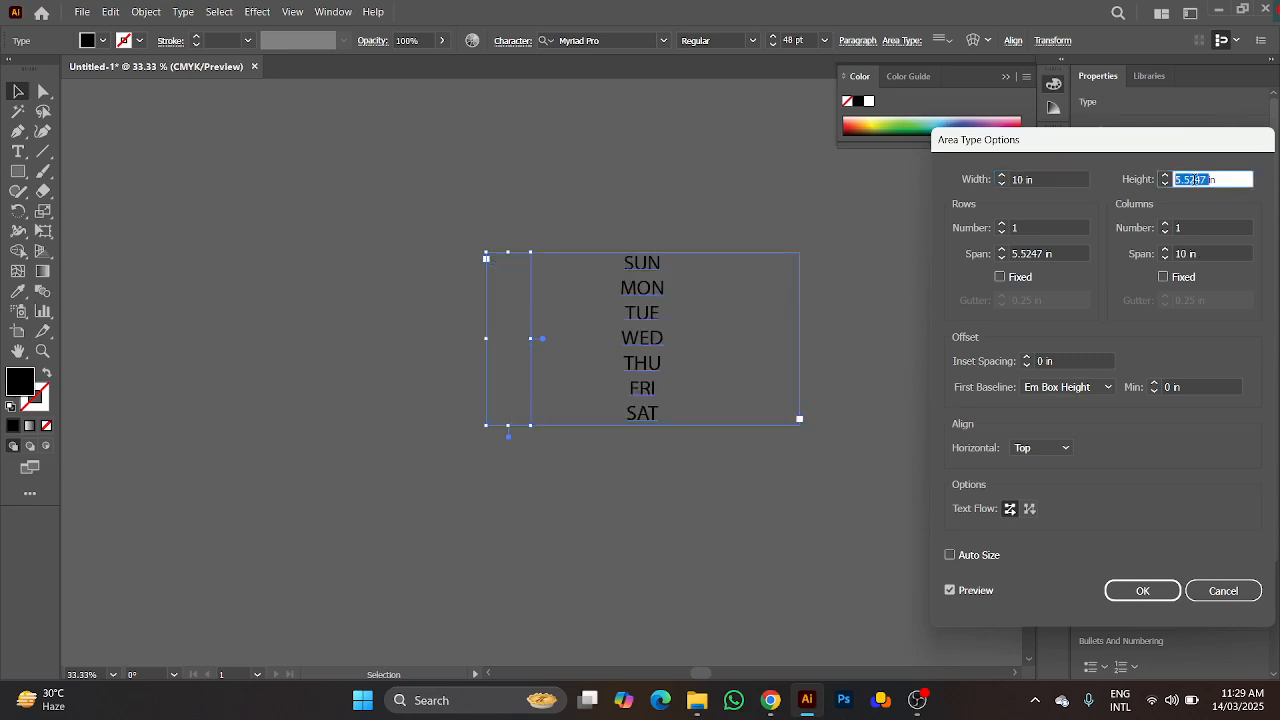
pyautogui.write('7.5')
# Step: Divide the weekday text area into 7 rows
pyautogui.click(1045, 228)
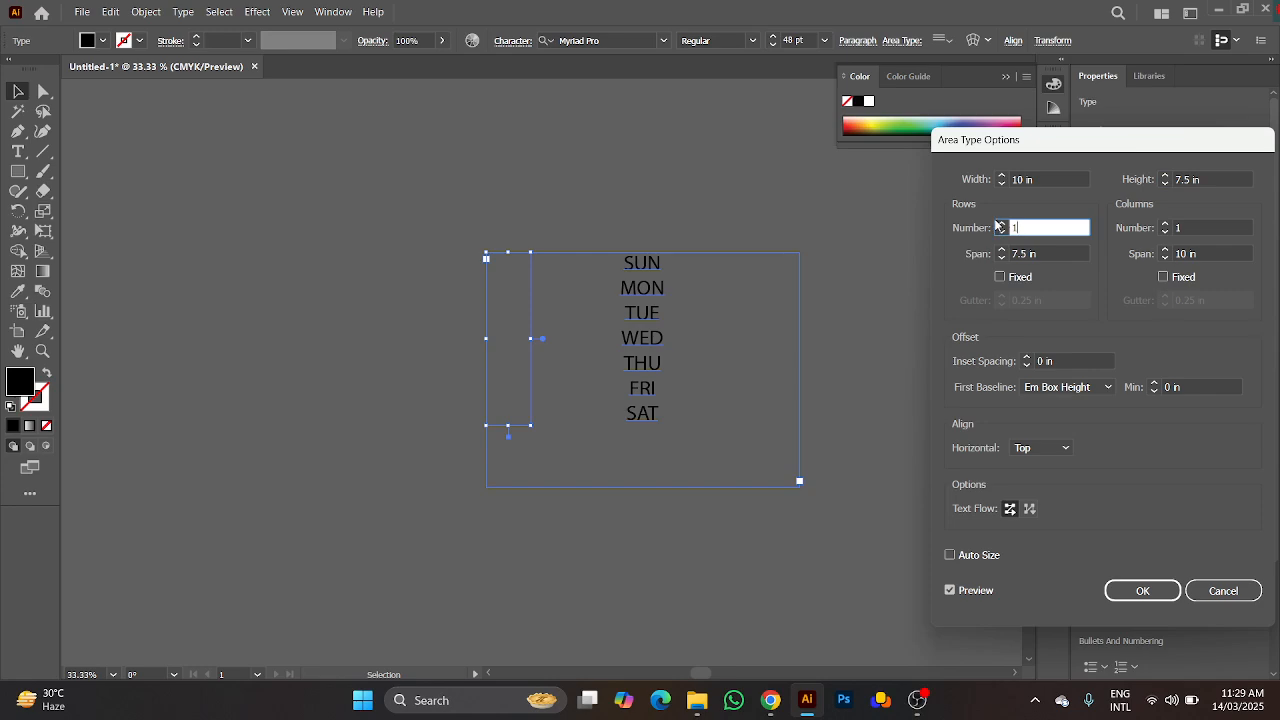
pyautogui.click(1001, 224)
pyautogui.click(1001, 224)
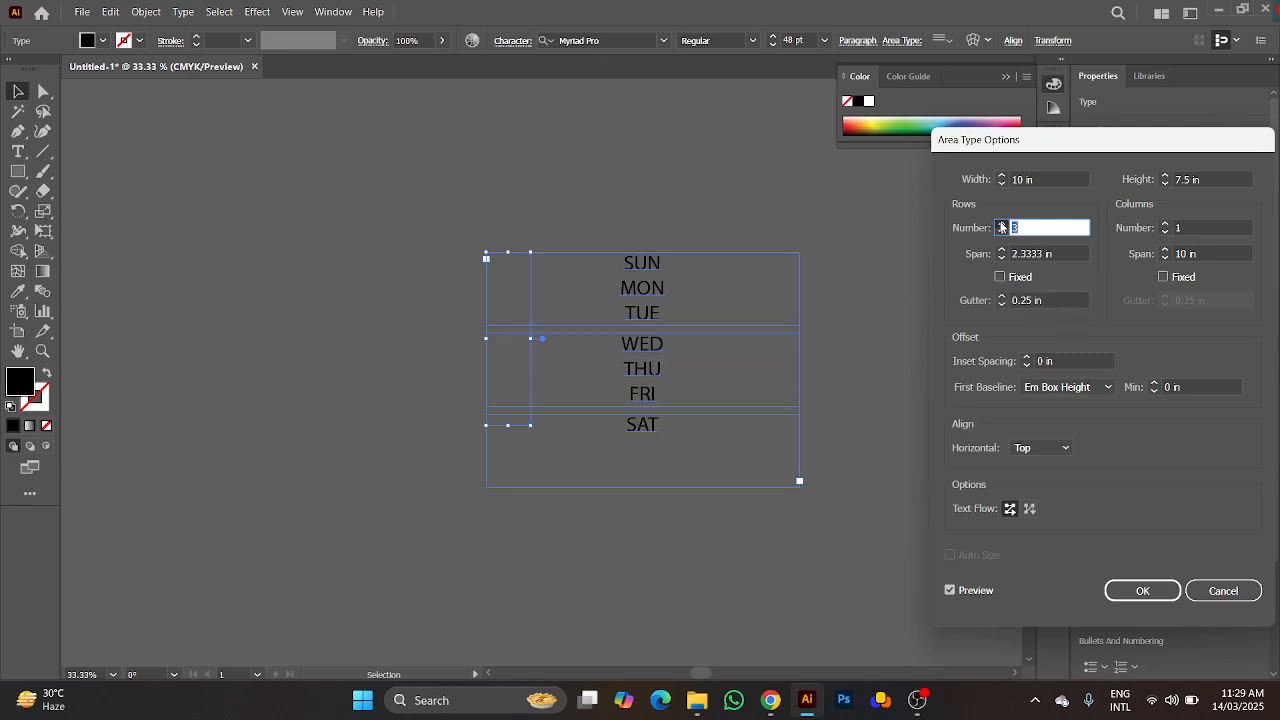
pyautogui.click(1001, 224)
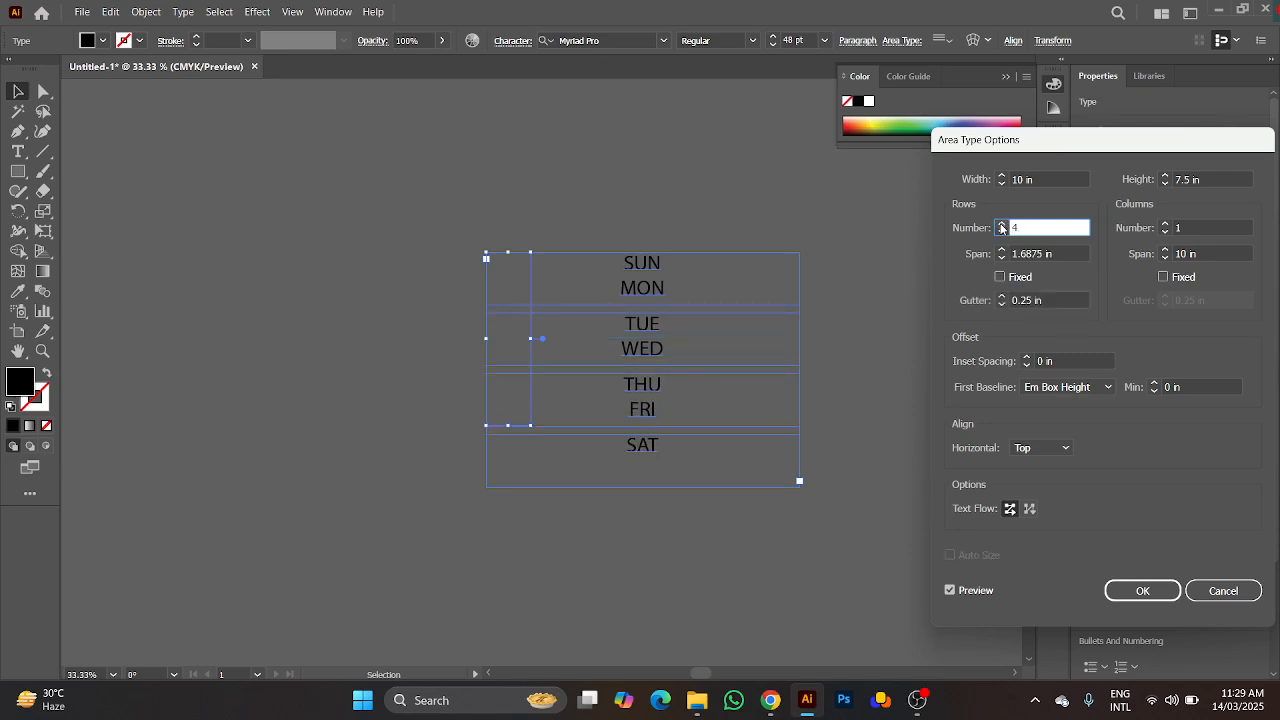
pyautogui.click(1001, 224)
pyautogui.click(1001, 224)
pyautogui.click(1001, 224)
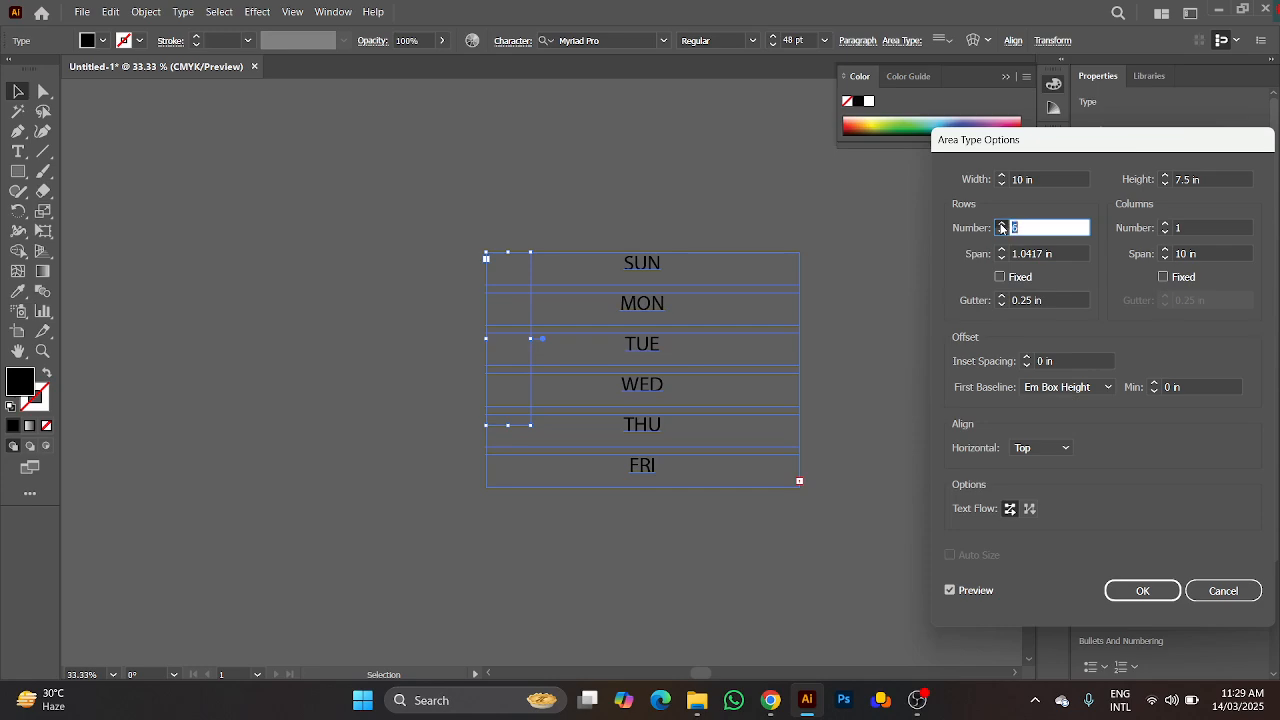
# Step: Divide the weekday text area into 7 columns and apply the area type options
pyautogui.click(1165, 224)
pyautogui.click(1165, 224)
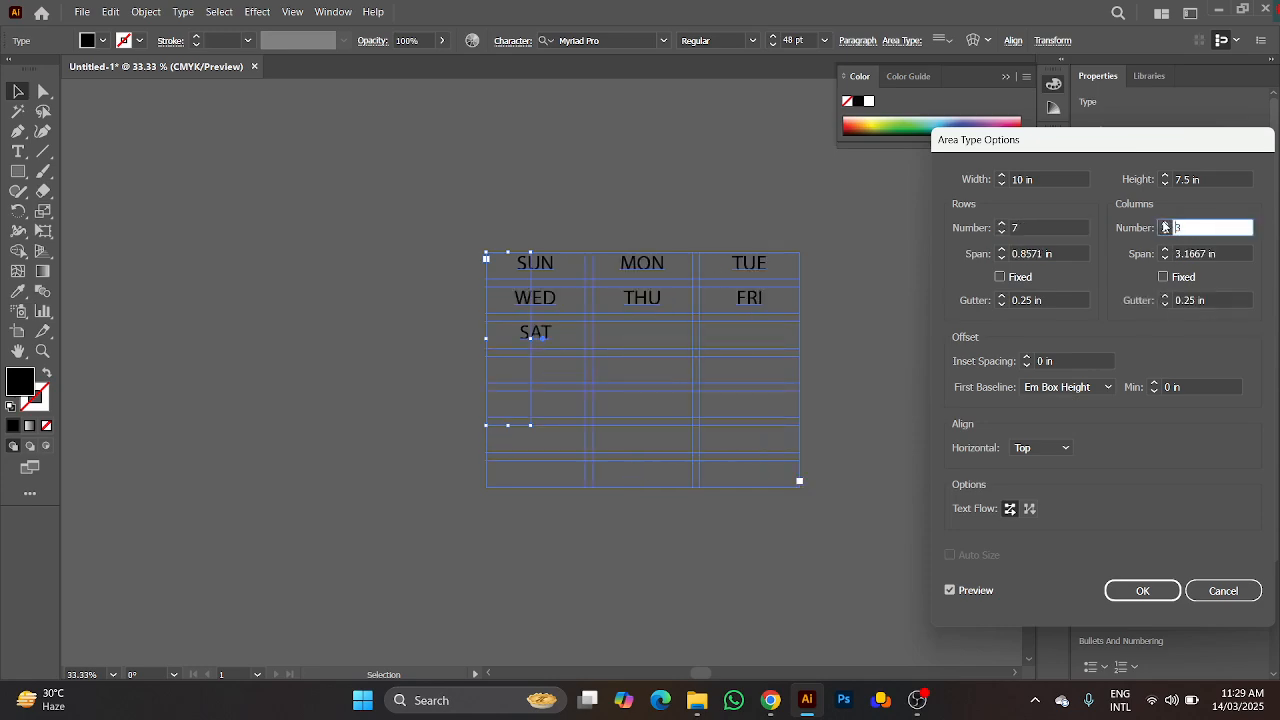
pyautogui.click(1165, 224)
pyautogui.click(1165, 224)
pyautogui.click(1165, 224)
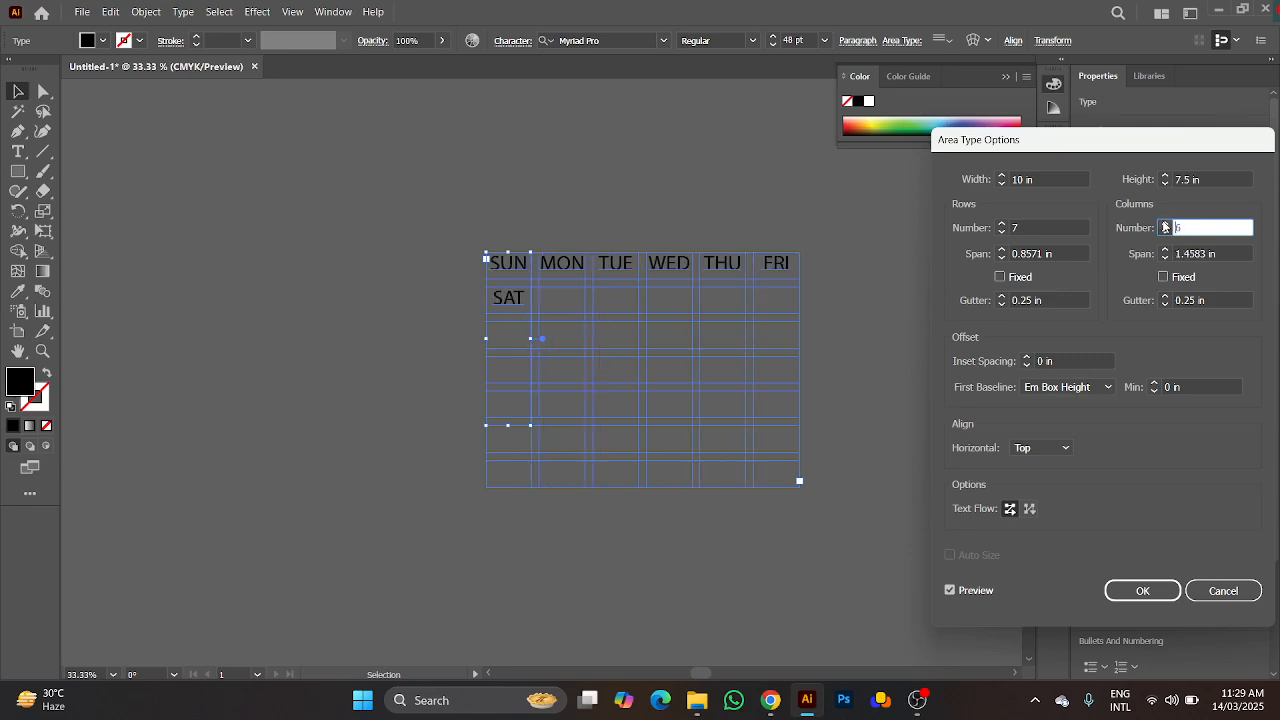
pyautogui.click(1165, 224)
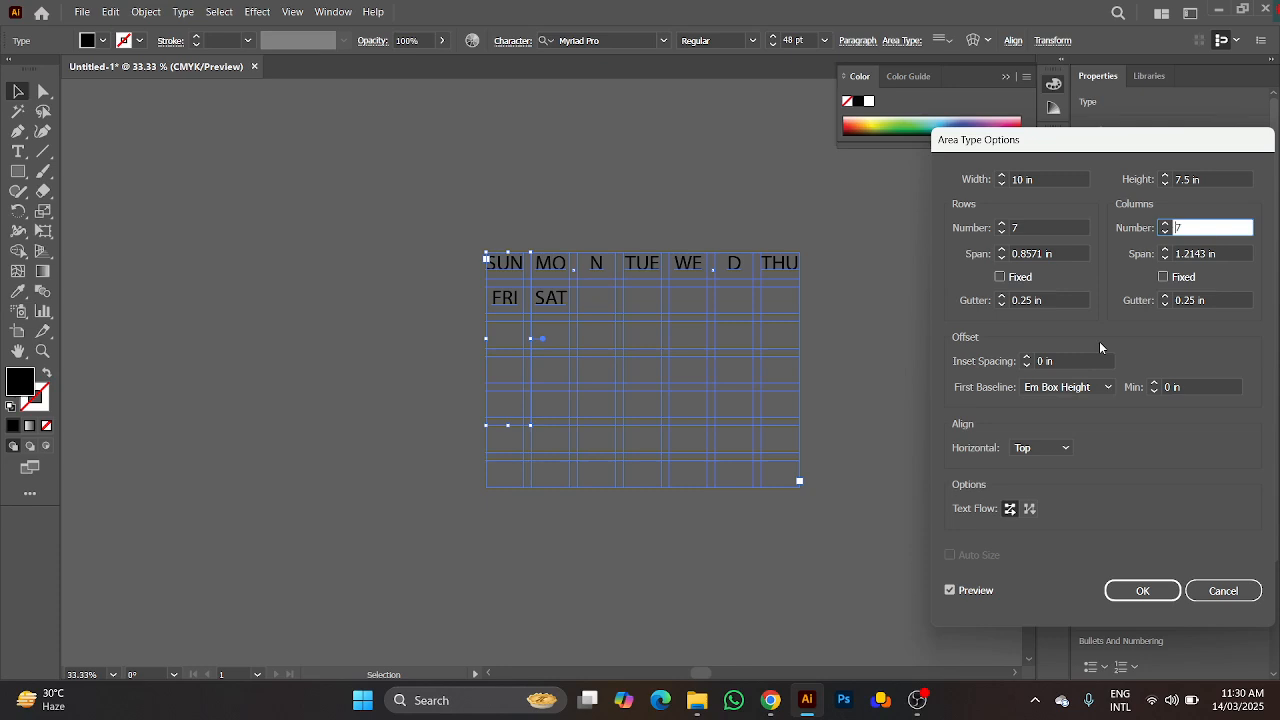
pyautogui.click(1141, 590)
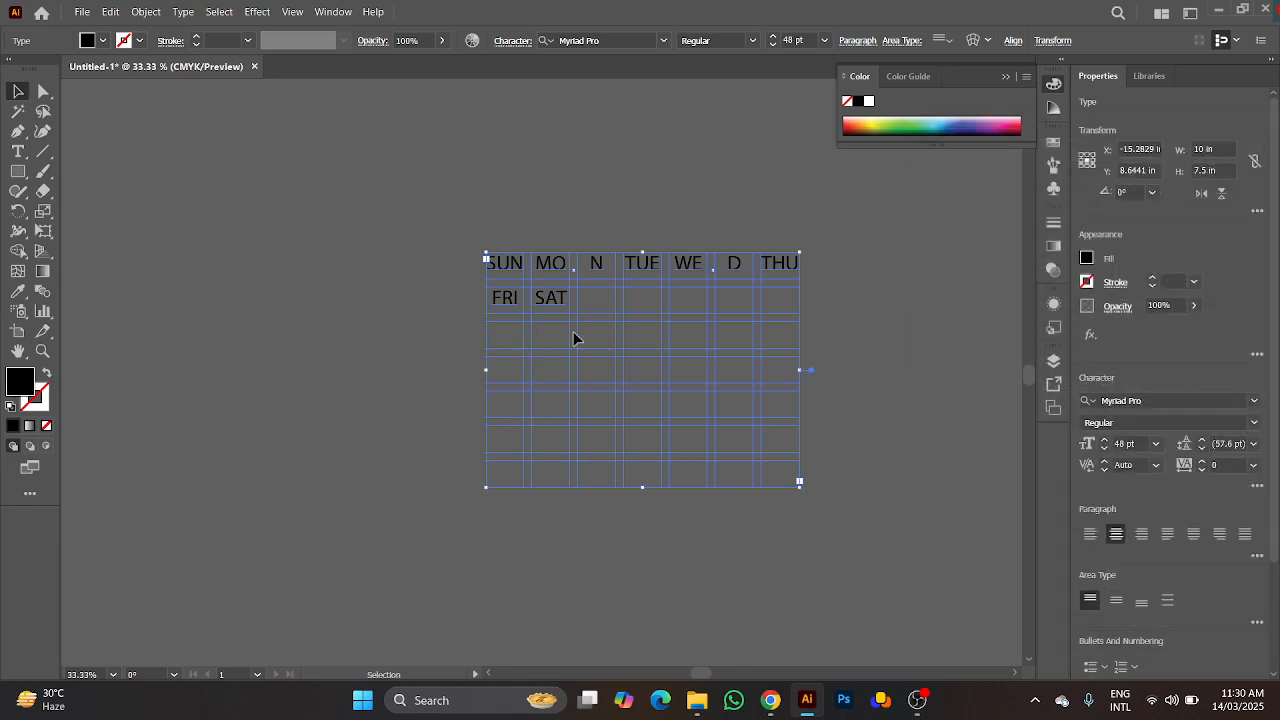
pyautogui.press('Tab')
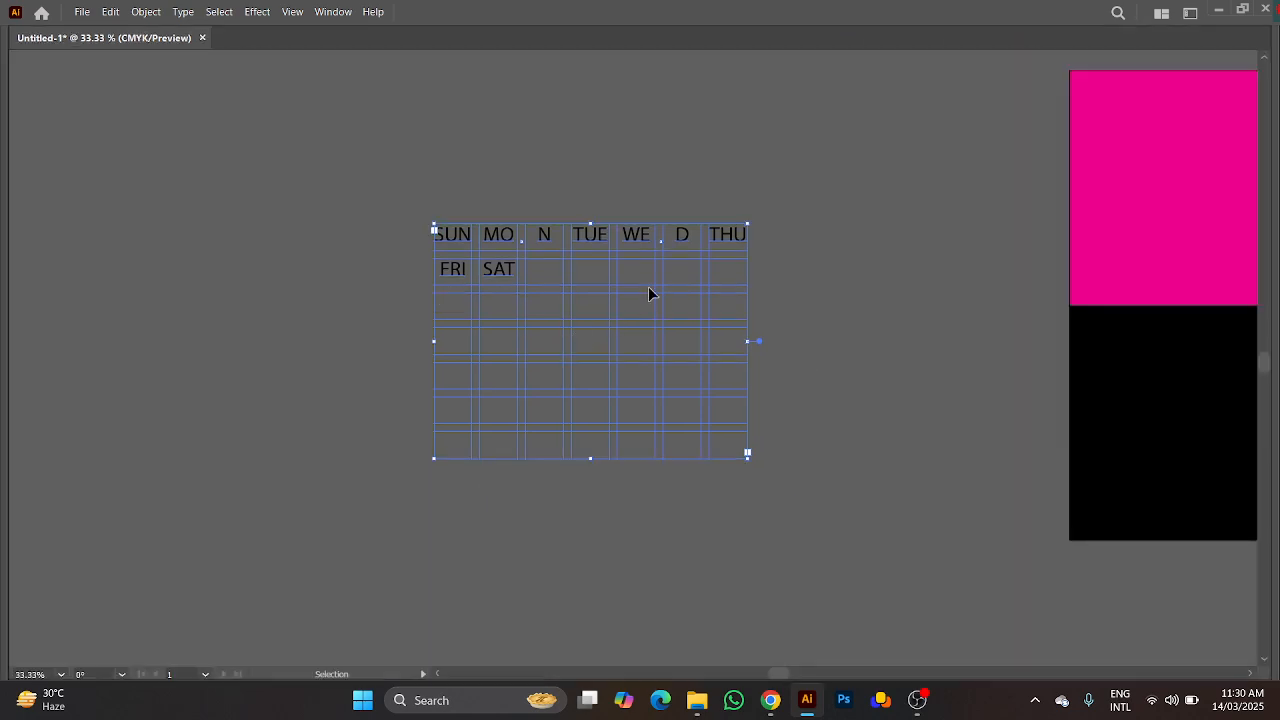
pyautogui.scroll(2, 648, 293)
pyautogui.moveTo(634, 289); pyautogui.dragTo(647, 264)
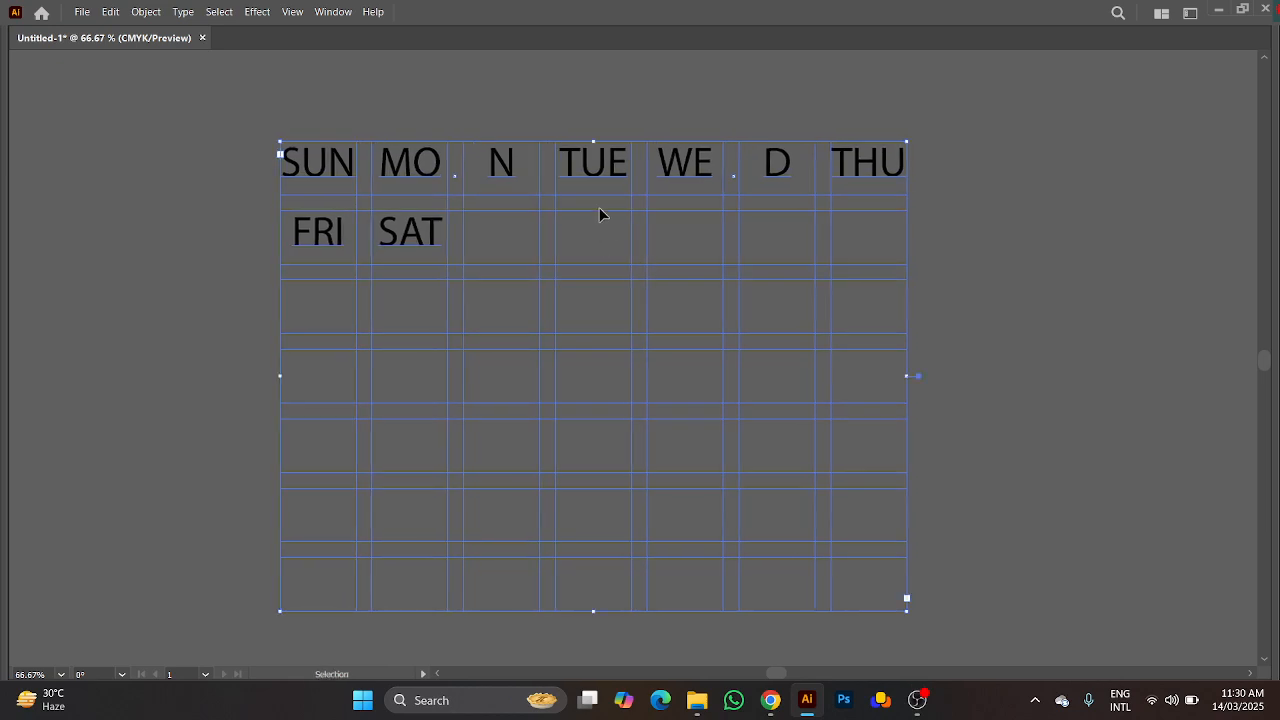
pyautogui.doubleClick(596, 163)
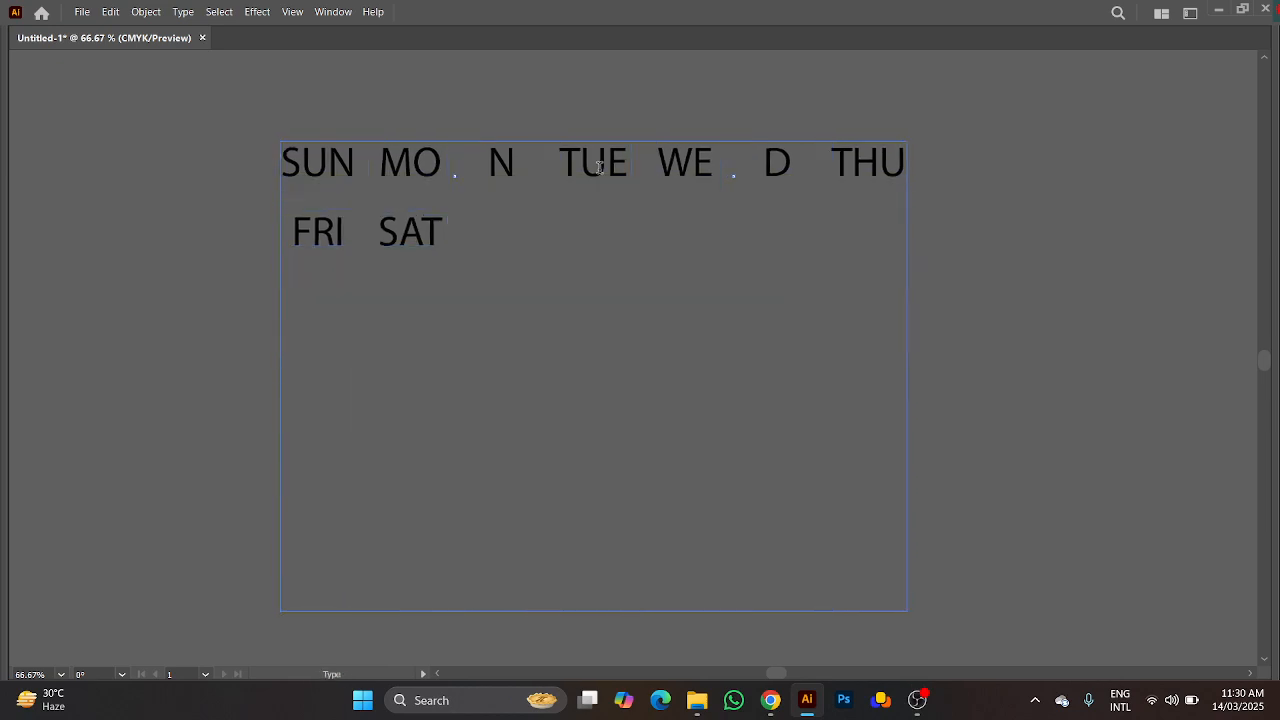
pyautogui.doubleClick(599, 165)
pyautogui.hotkey('ctrl', 'a')
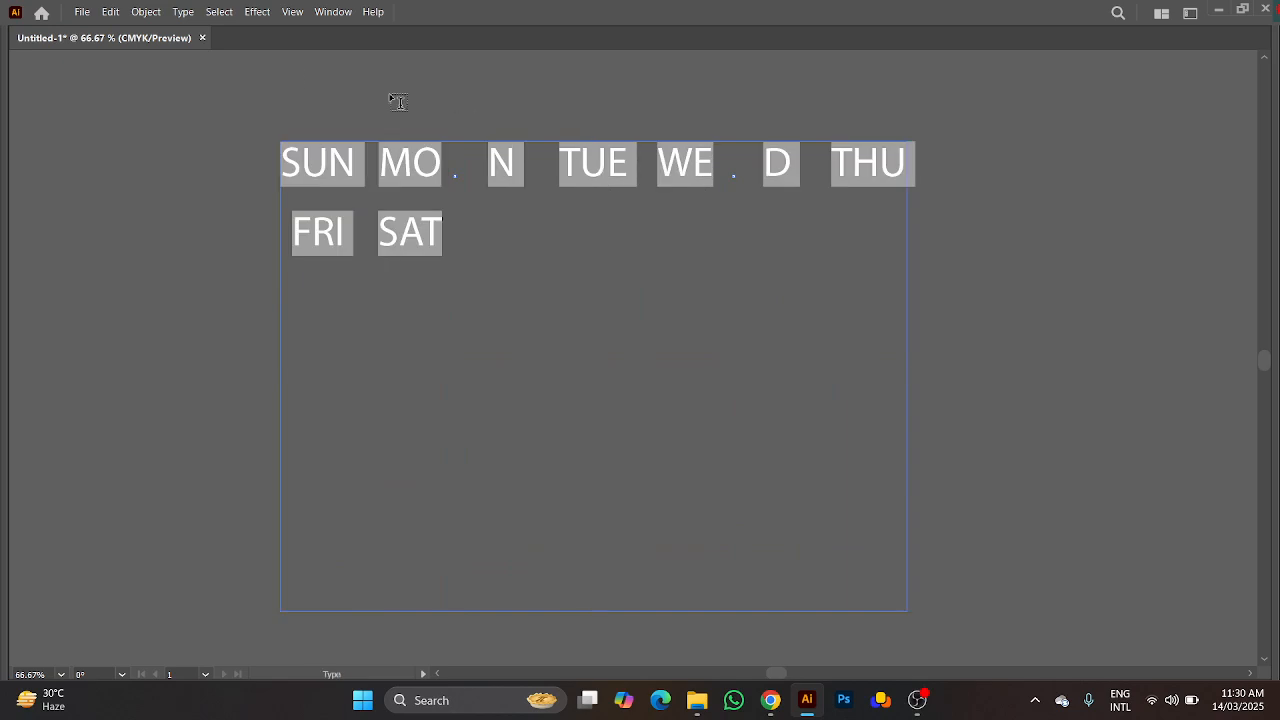
pyautogui.press('Escape')
pyautogui.click(200, 178)
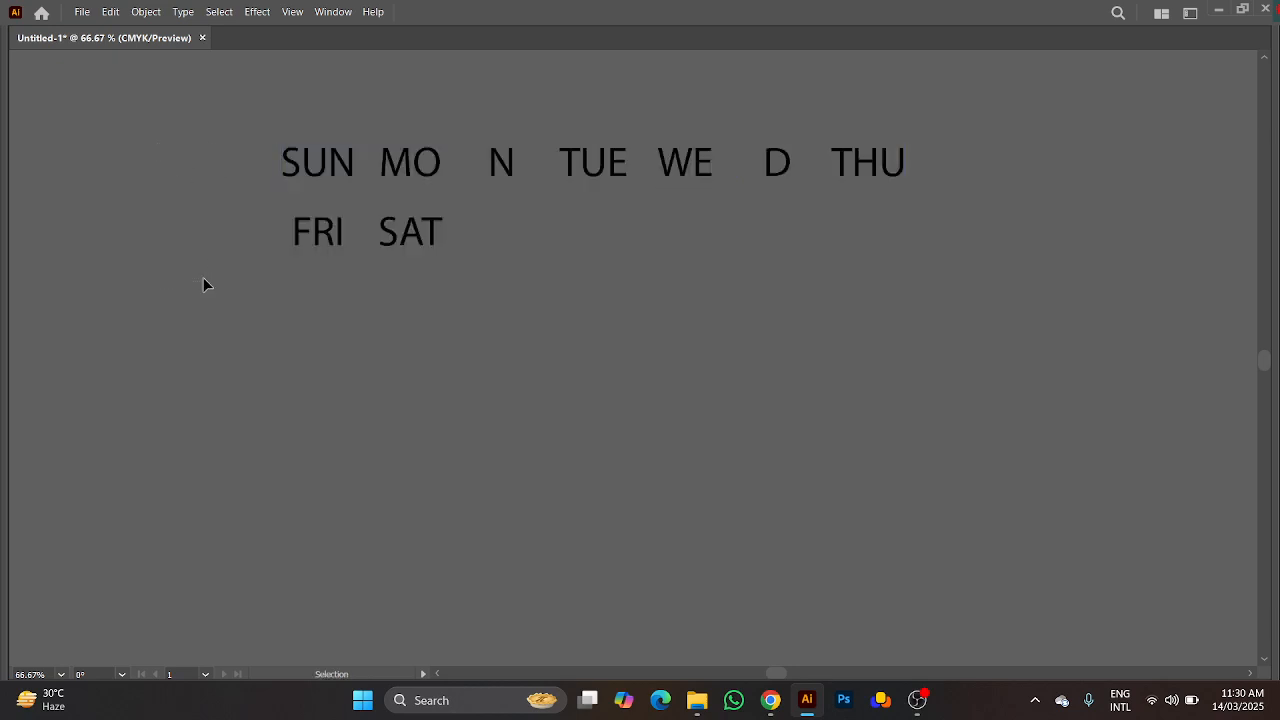
pyautogui.press('t')
pyautogui.press('Tab')
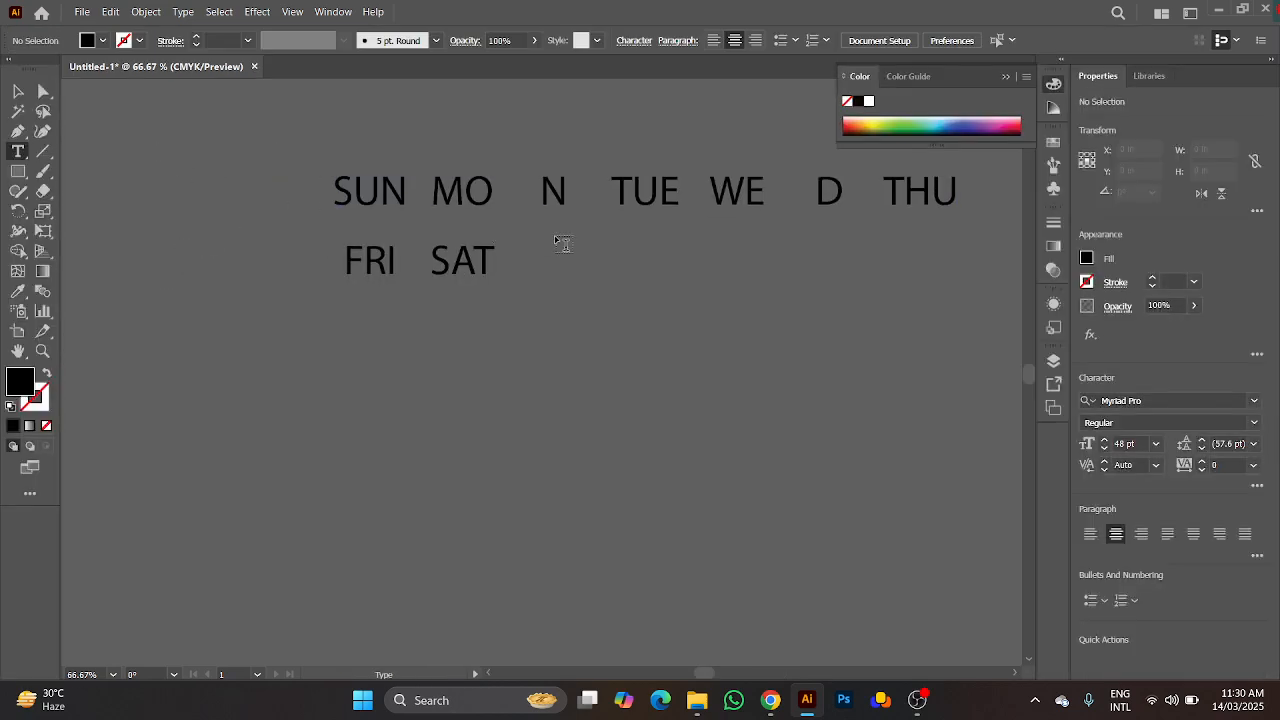
# Step: Reduce the font size of all the weekday text to 39 pt so each weekday fits in its own column
pyautogui.moveTo(654, 206); pyautogui.dragTo(609, 229)
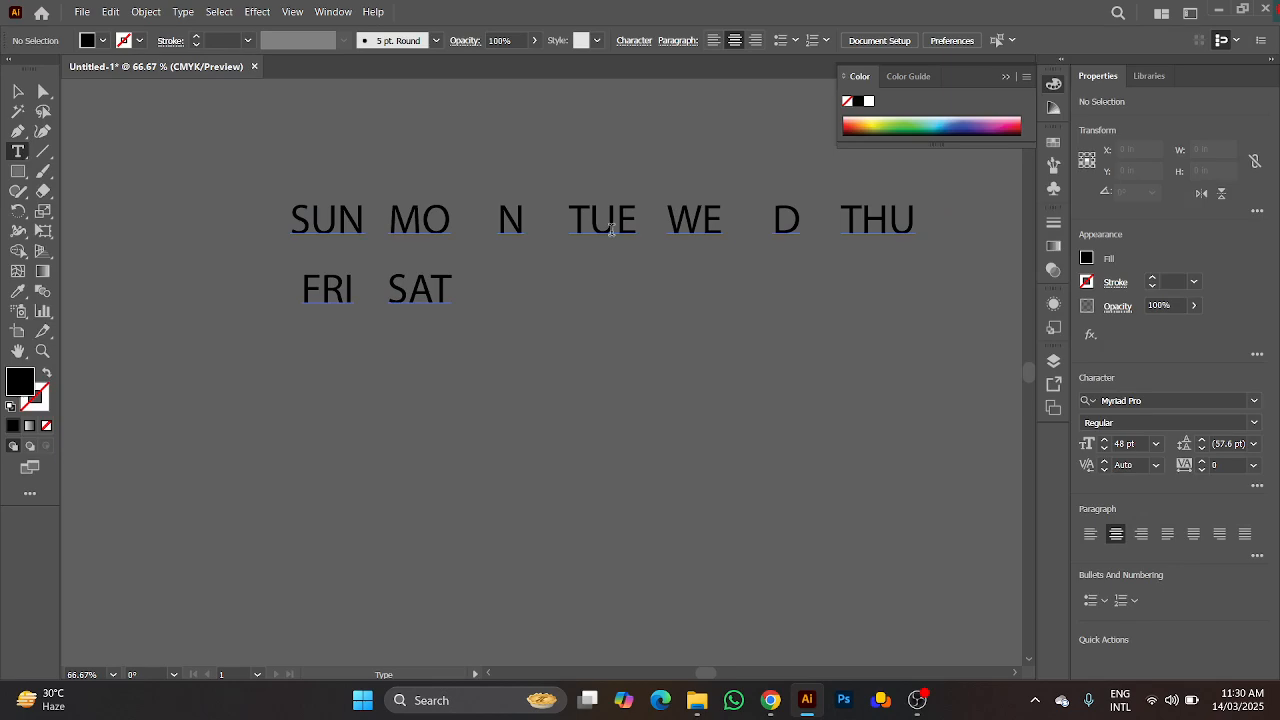
pyautogui.doubleClick(612, 229)
pyautogui.hotkey('ctrl', 'a')
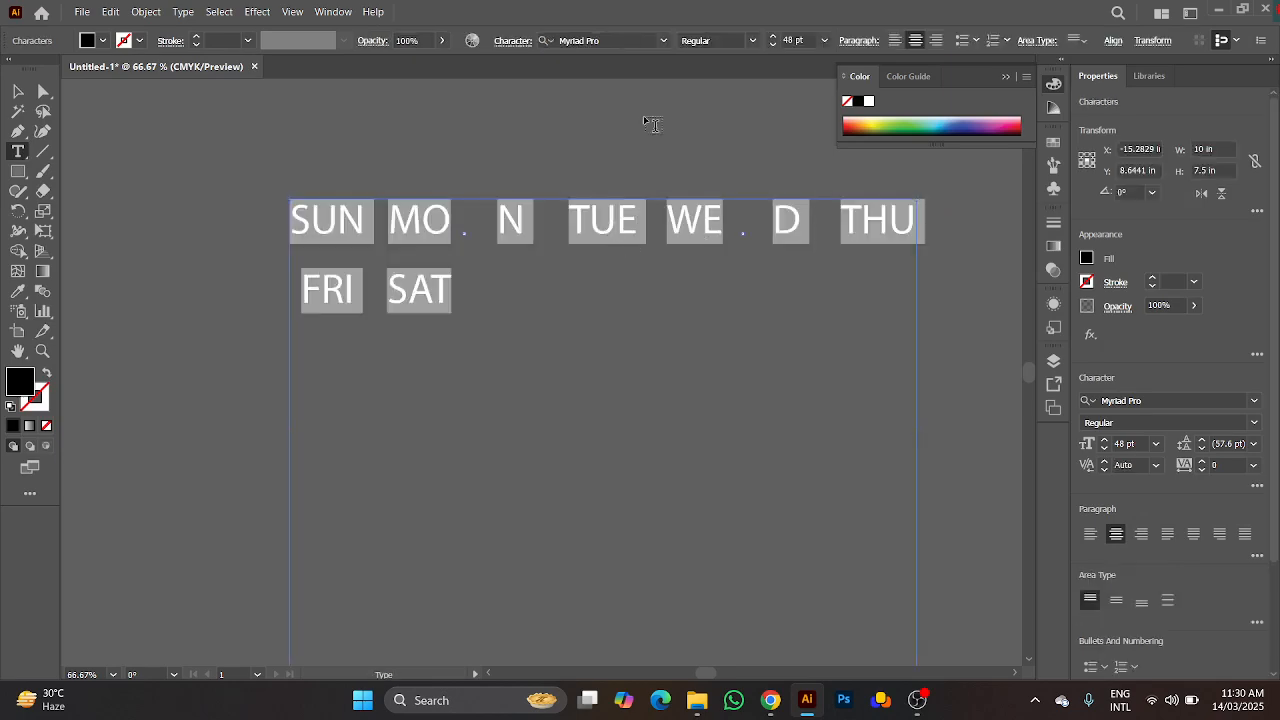
pyautogui.click(776, 44)
pyautogui.click(776, 44)
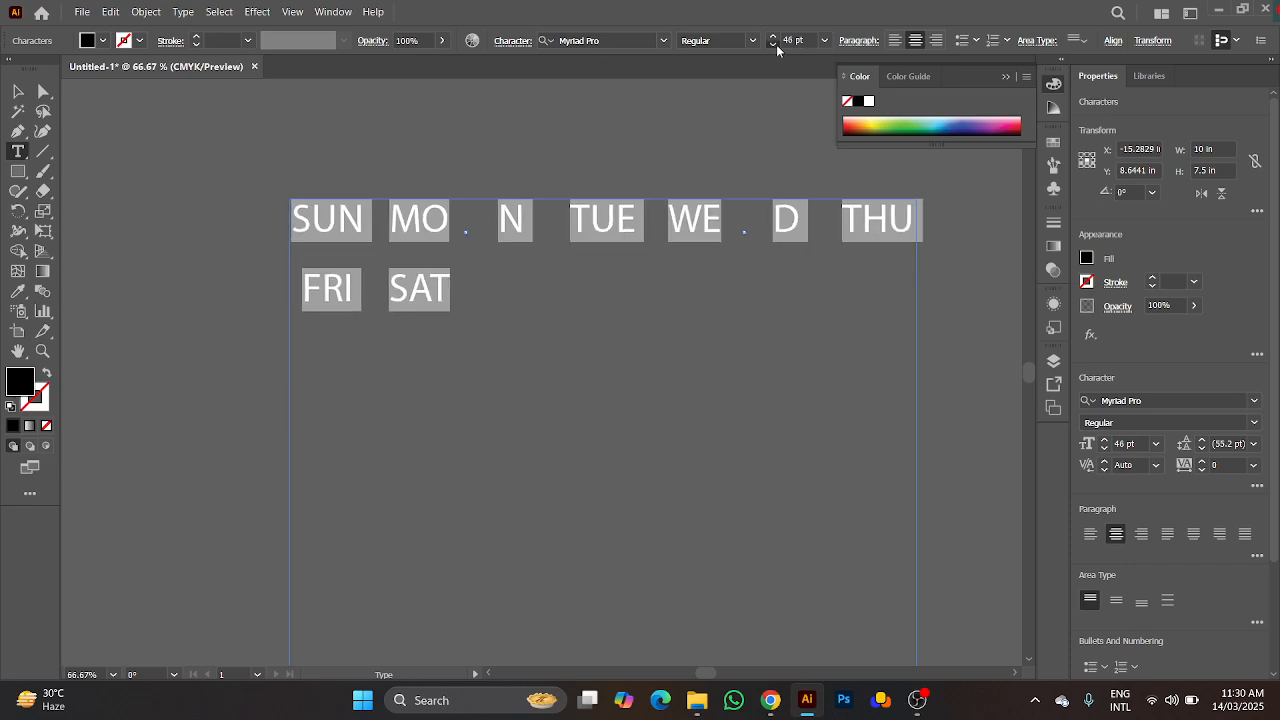
pyautogui.click(776, 44)
pyautogui.click(776, 44)
pyautogui.click(776, 44)
pyautogui.click(776, 44)
pyautogui.click(776, 44)
pyautogui.click(776, 44)
pyautogui.click(776, 44)
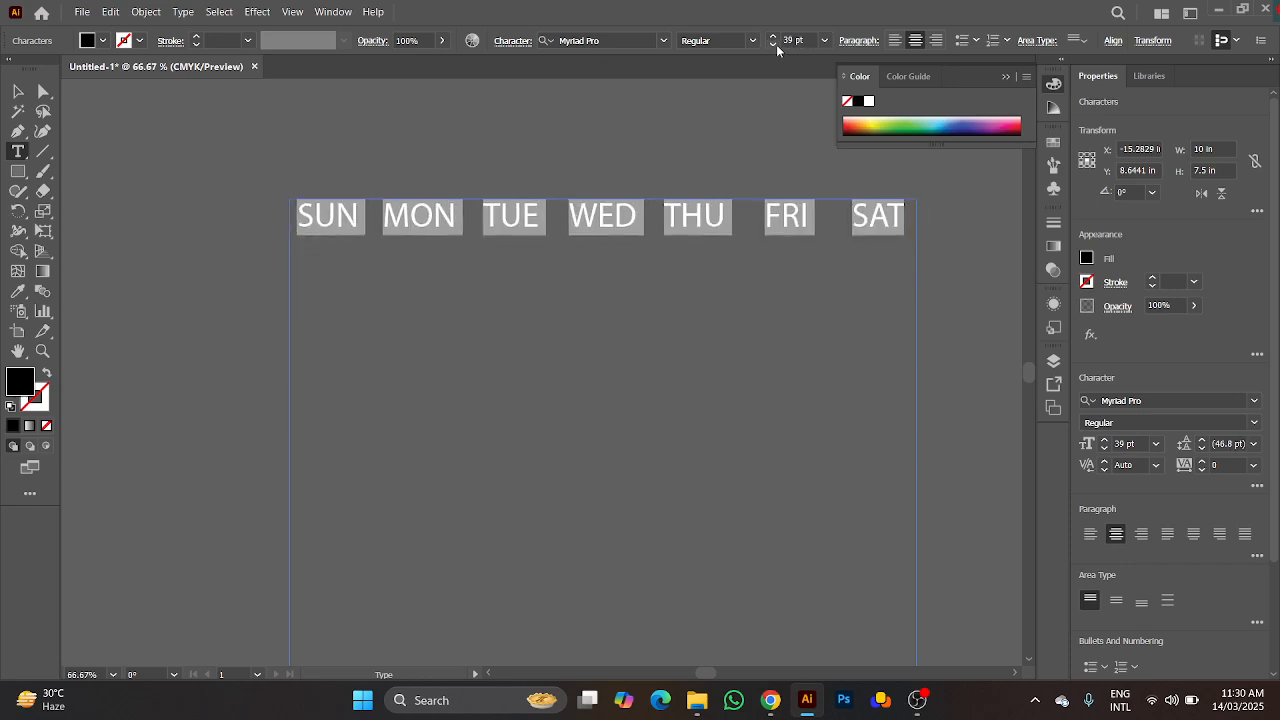
# Step: Reduce the font size of all the weekday text to 38 pt and finish editing the text
pyautogui.click(776, 44)
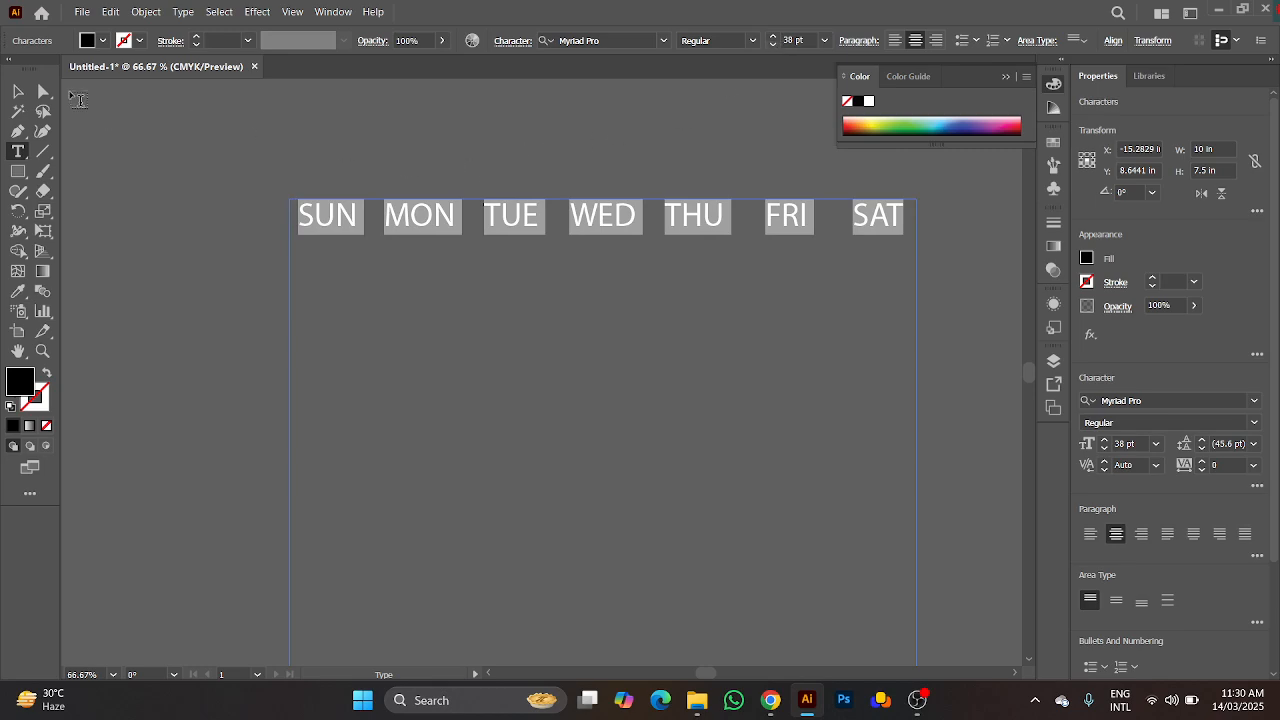
pyautogui.click(22, 86)
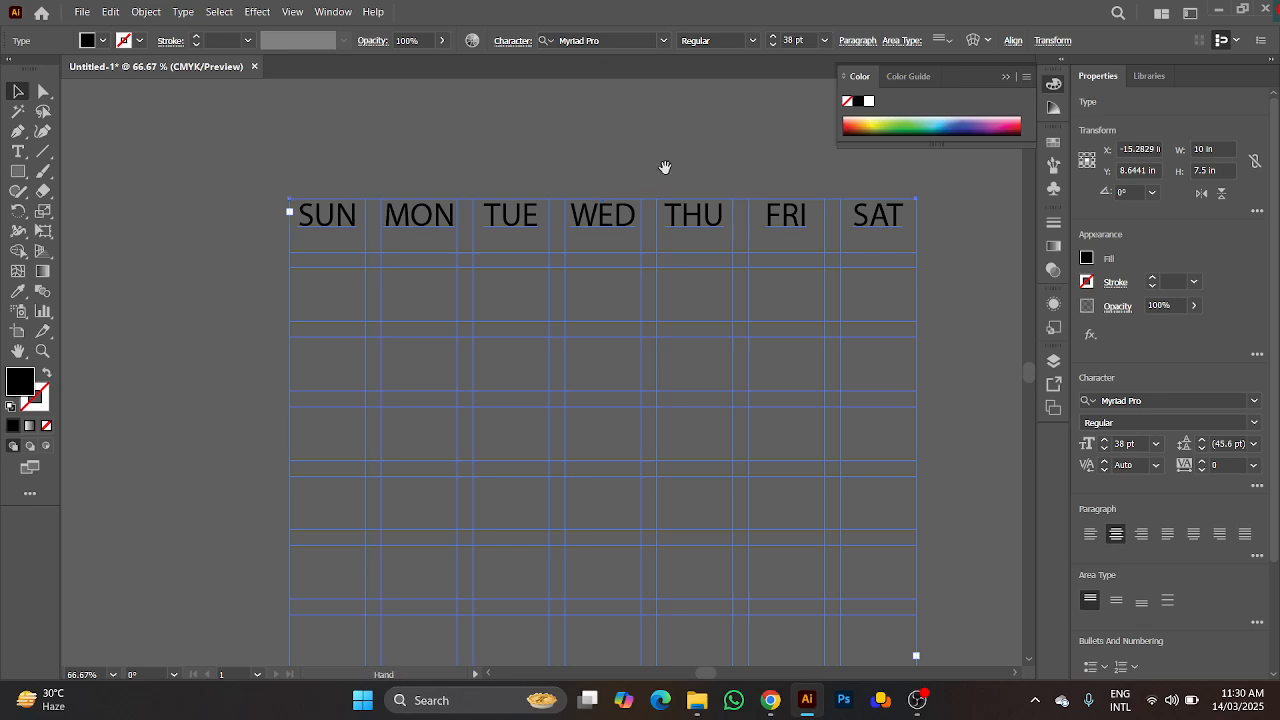
pyautogui.moveTo(663, 169); pyautogui.dragTo(559, 173)
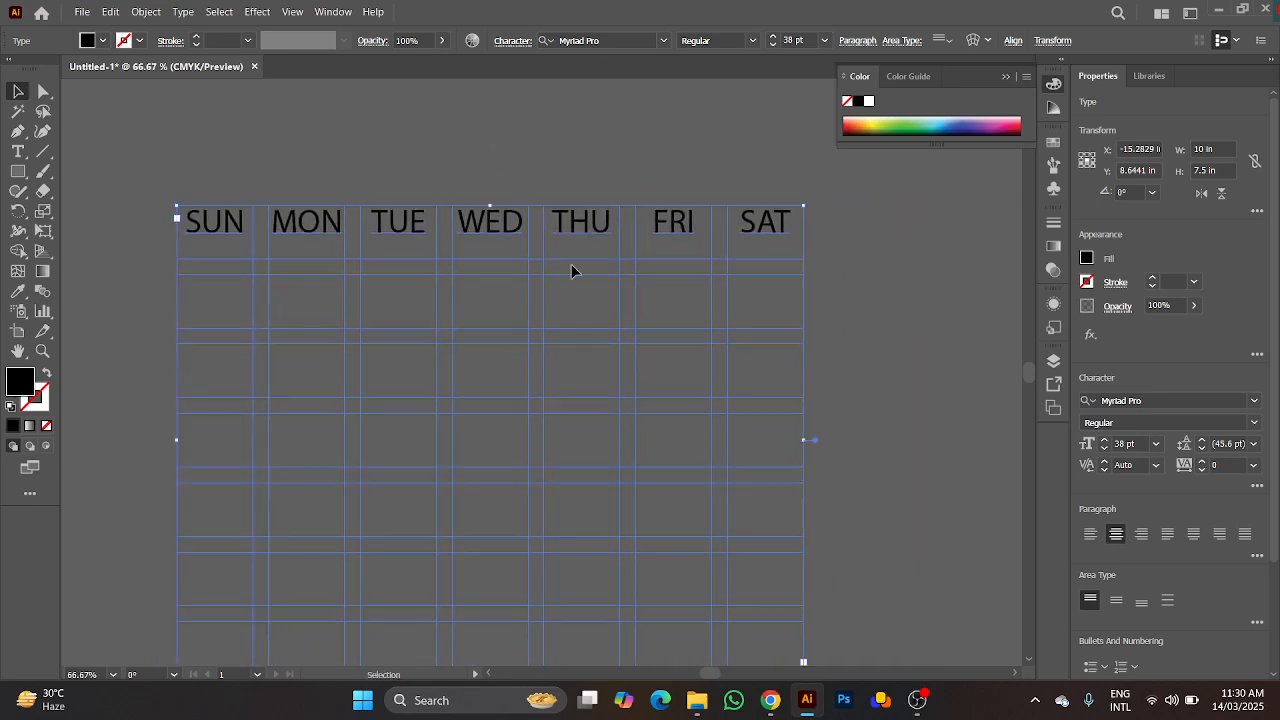
# Step: Set both the row gutter and the column gutter of the weekday text area to 0 in in the Area Type Options
pyautogui.click(184, 13)
pyautogui.click(243, 150)
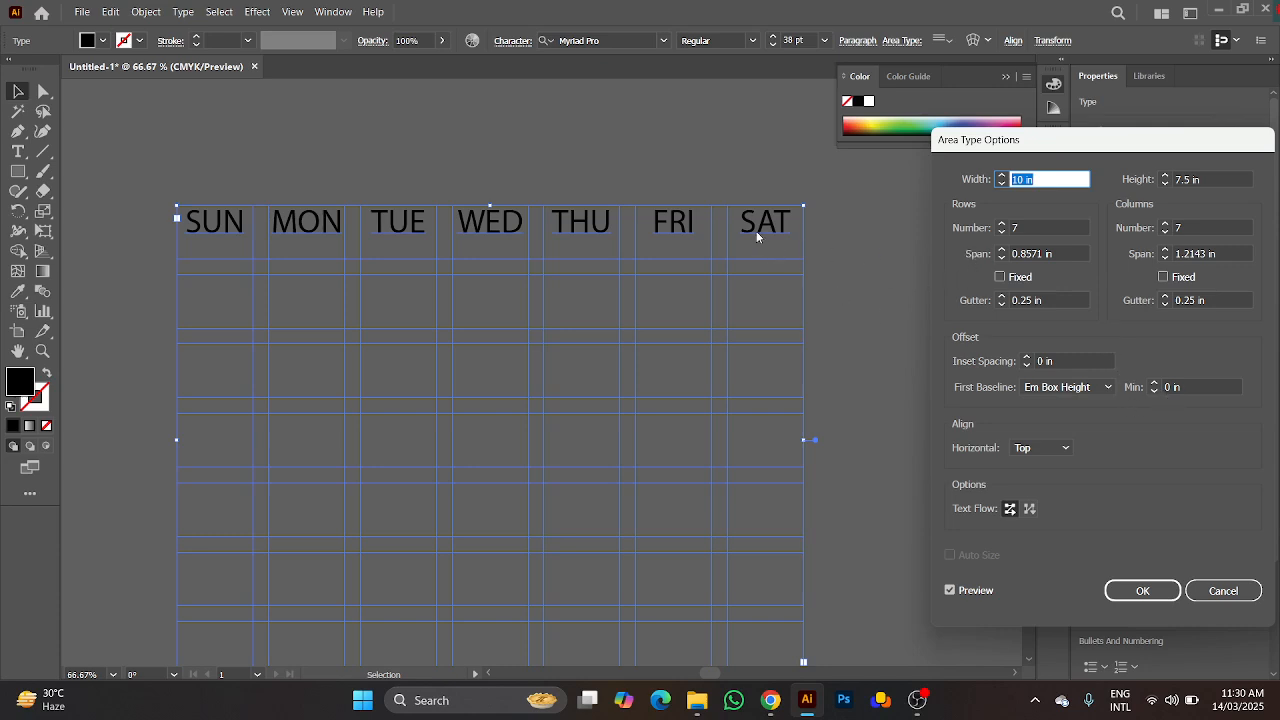
pyautogui.click(1002, 304)
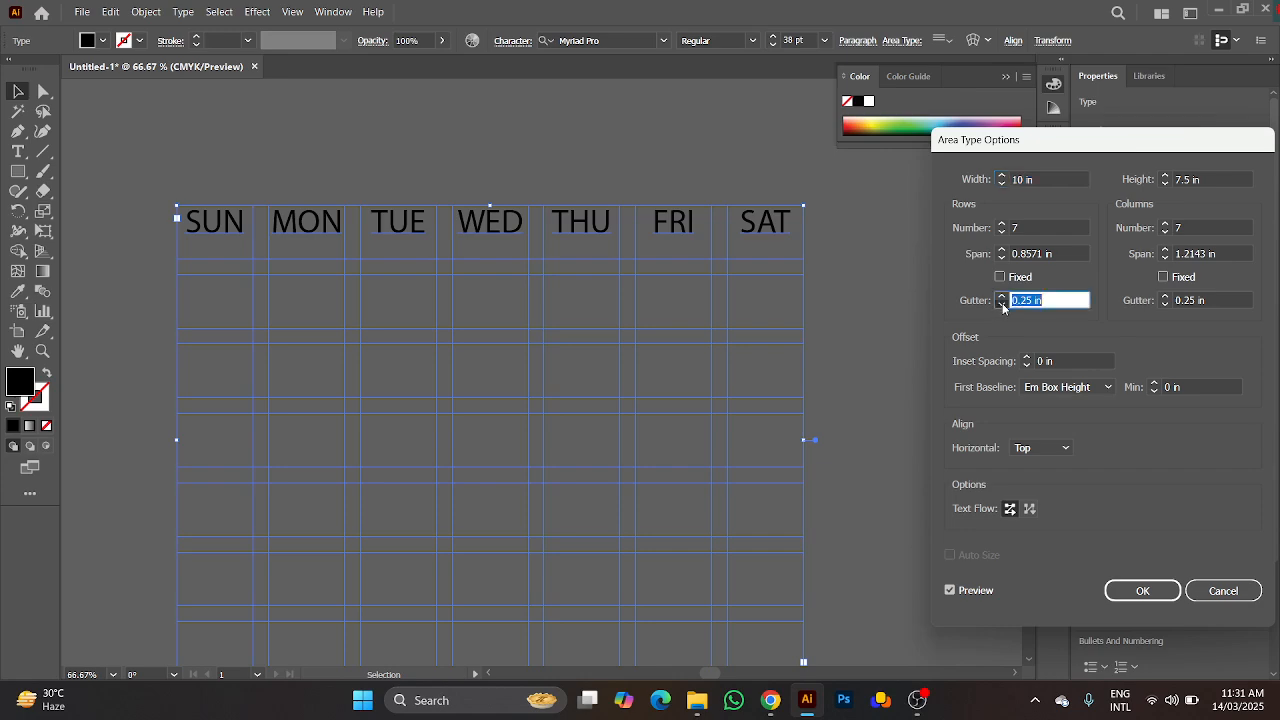
pyautogui.click(1002, 304)
pyautogui.click(1002, 304)
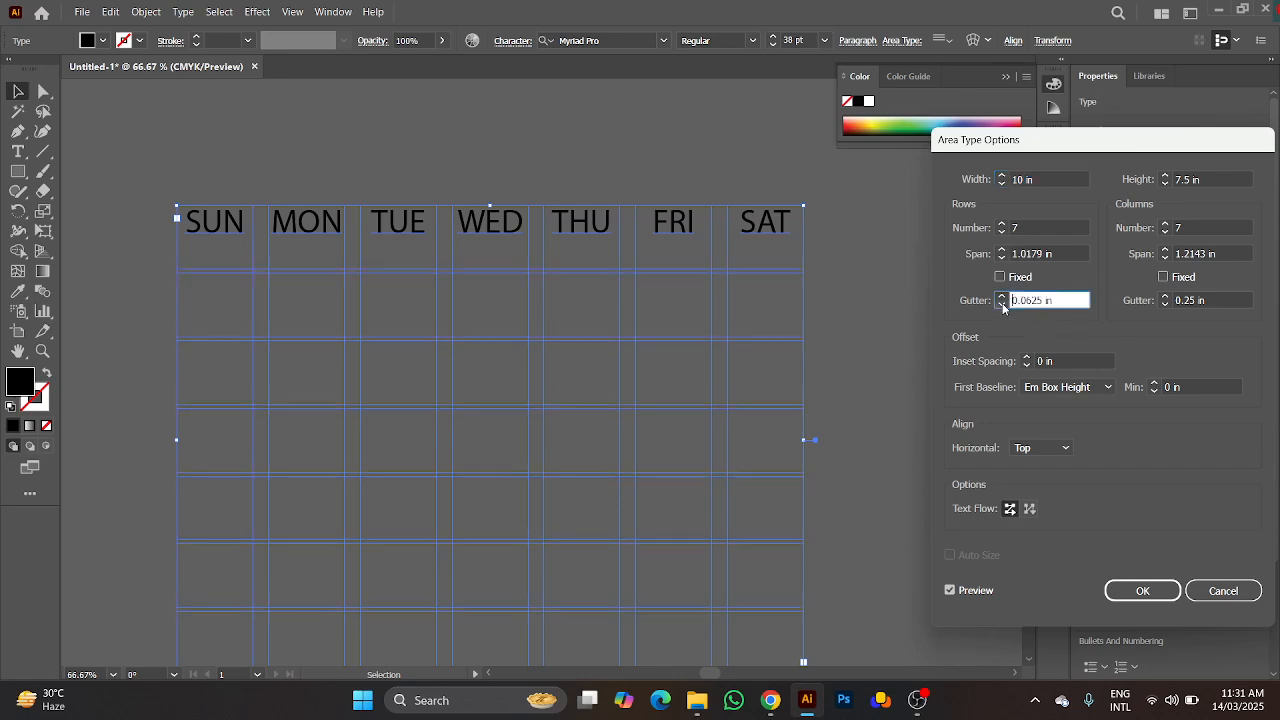
pyautogui.click(1002, 304)
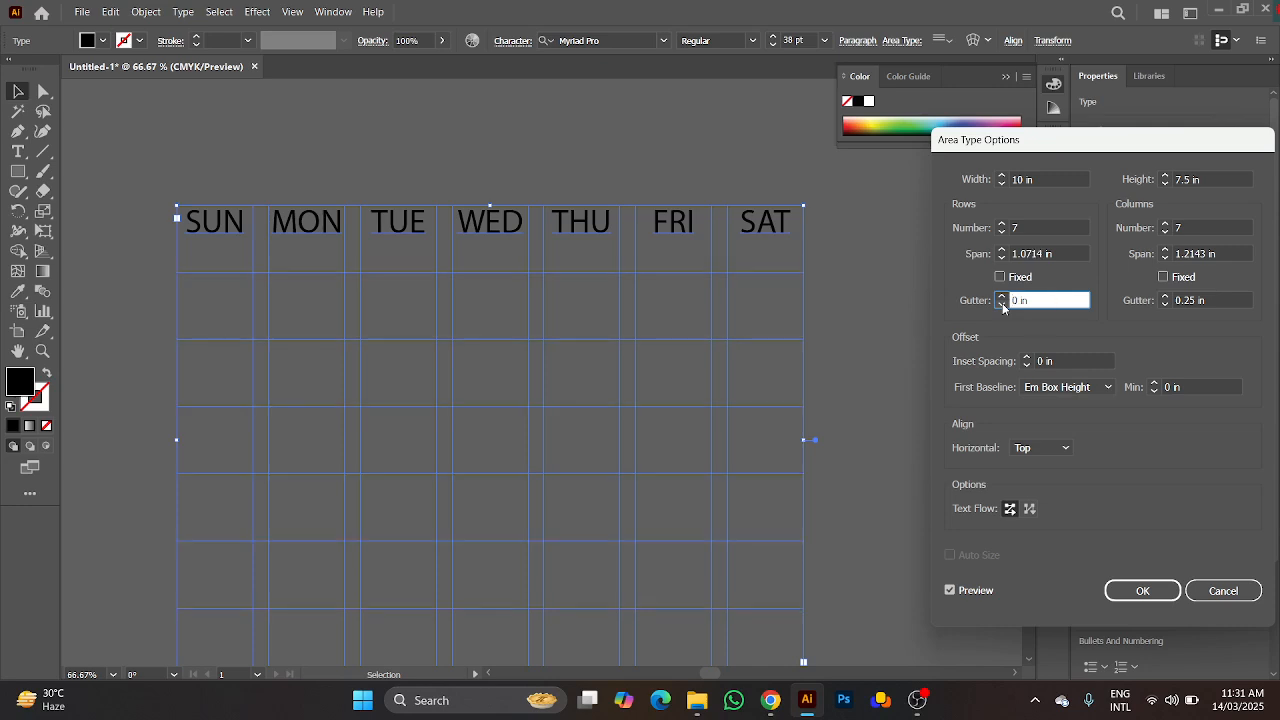
pyautogui.click(1166, 304)
pyautogui.click(1166, 304)
pyautogui.click(1166, 304)
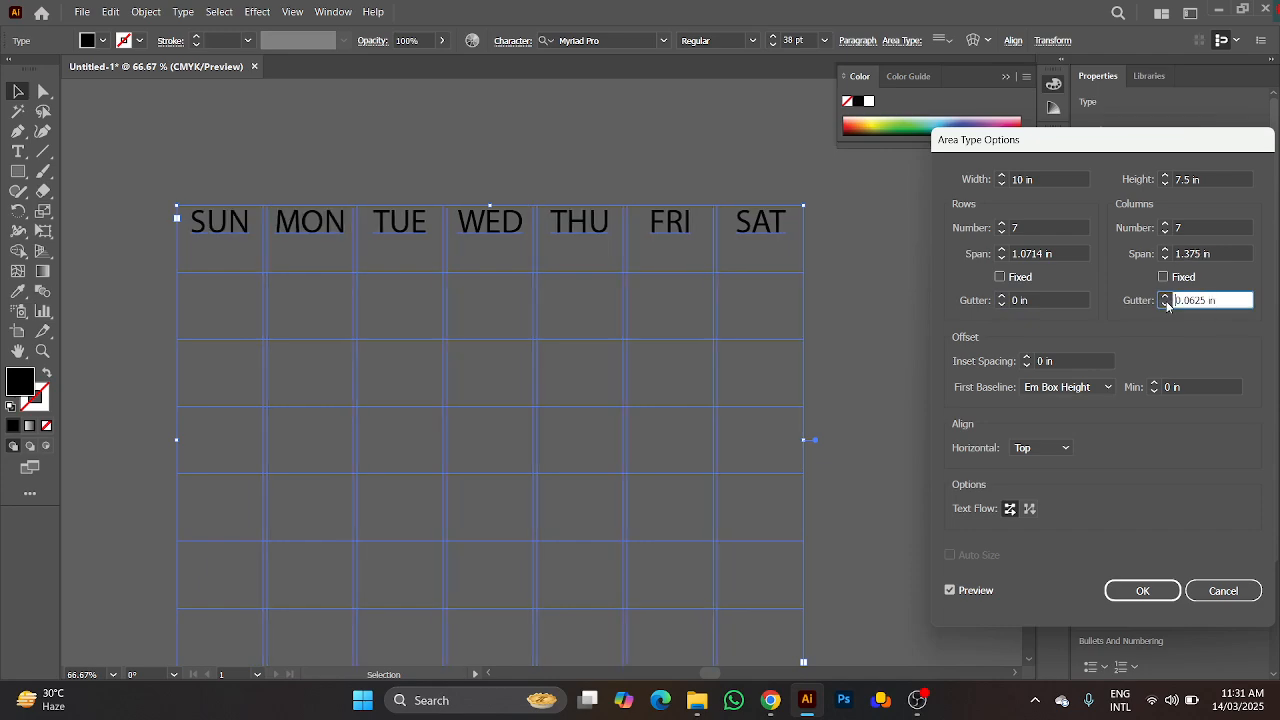
pyautogui.click(1166, 304)
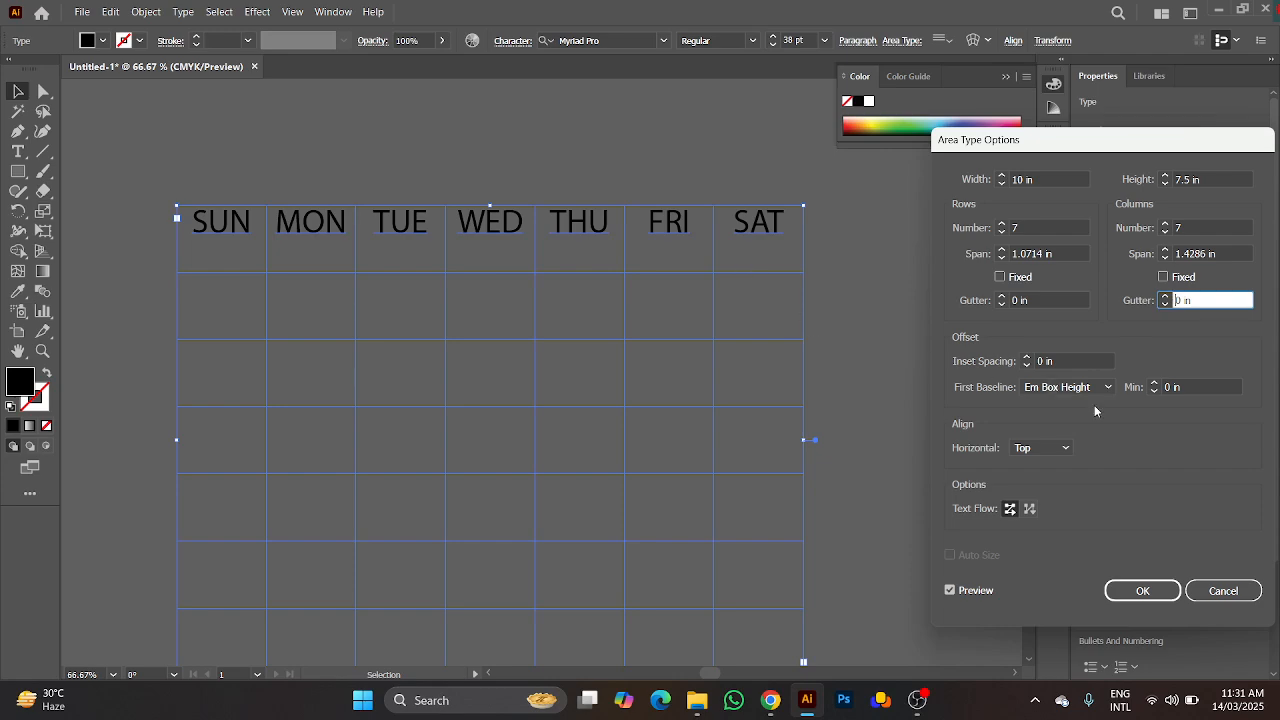
# Step: Set the first baseline minimum offset to 0.6875 in, keeping Em Box Height, and apply the area type options
pyautogui.click(1155, 382)
pyautogui.click(1155, 382)
pyautogui.click(1155, 382)
pyautogui.click(1155, 382)
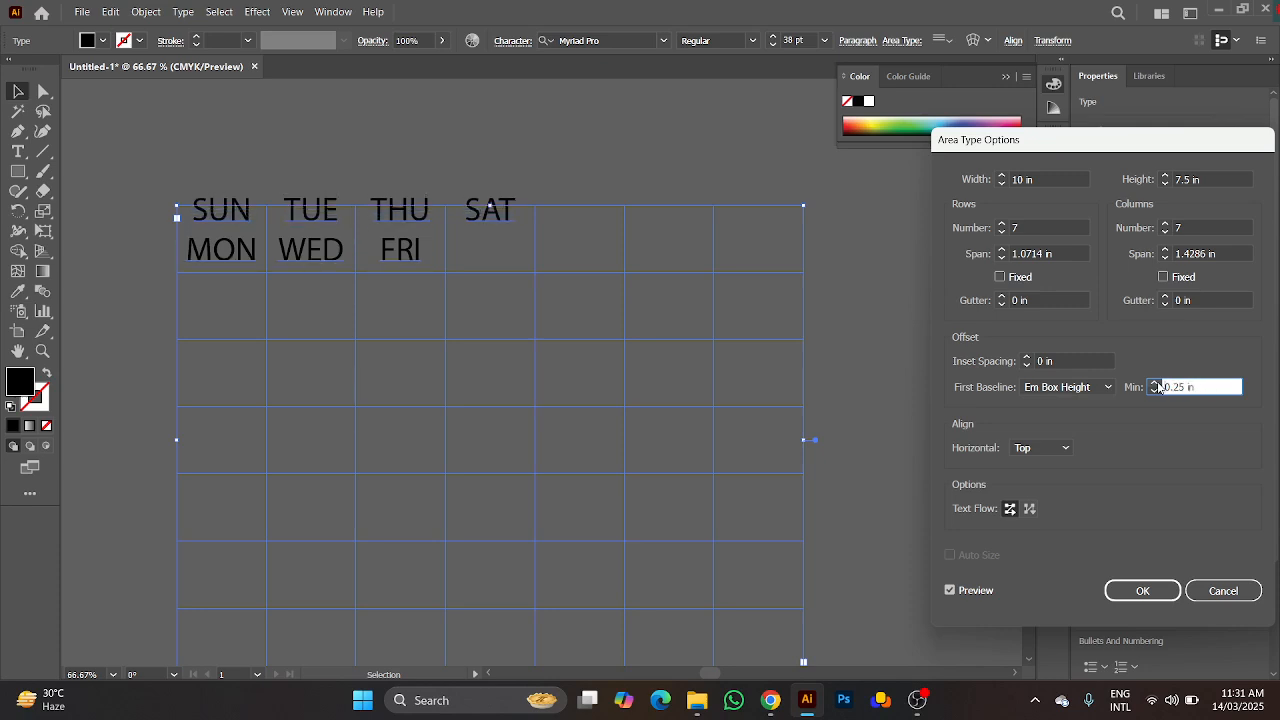
pyautogui.click(1155, 383)
pyautogui.click(1155, 383)
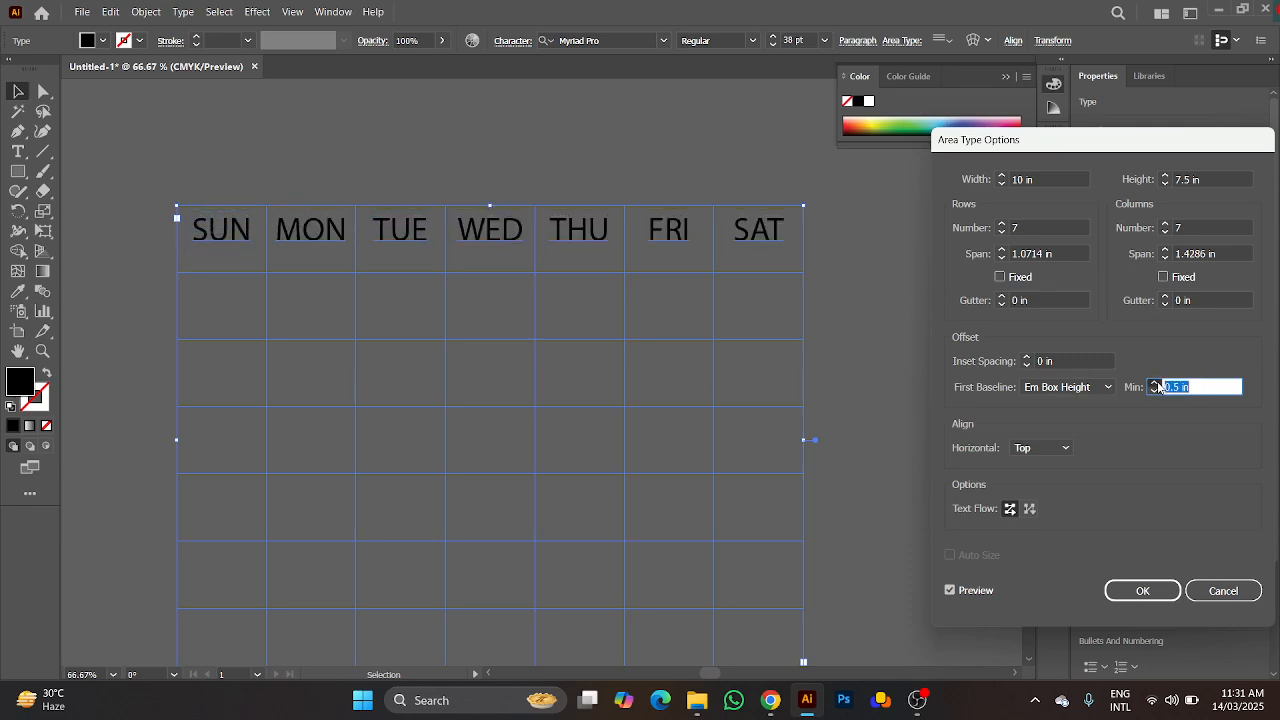
pyautogui.click(1155, 383)
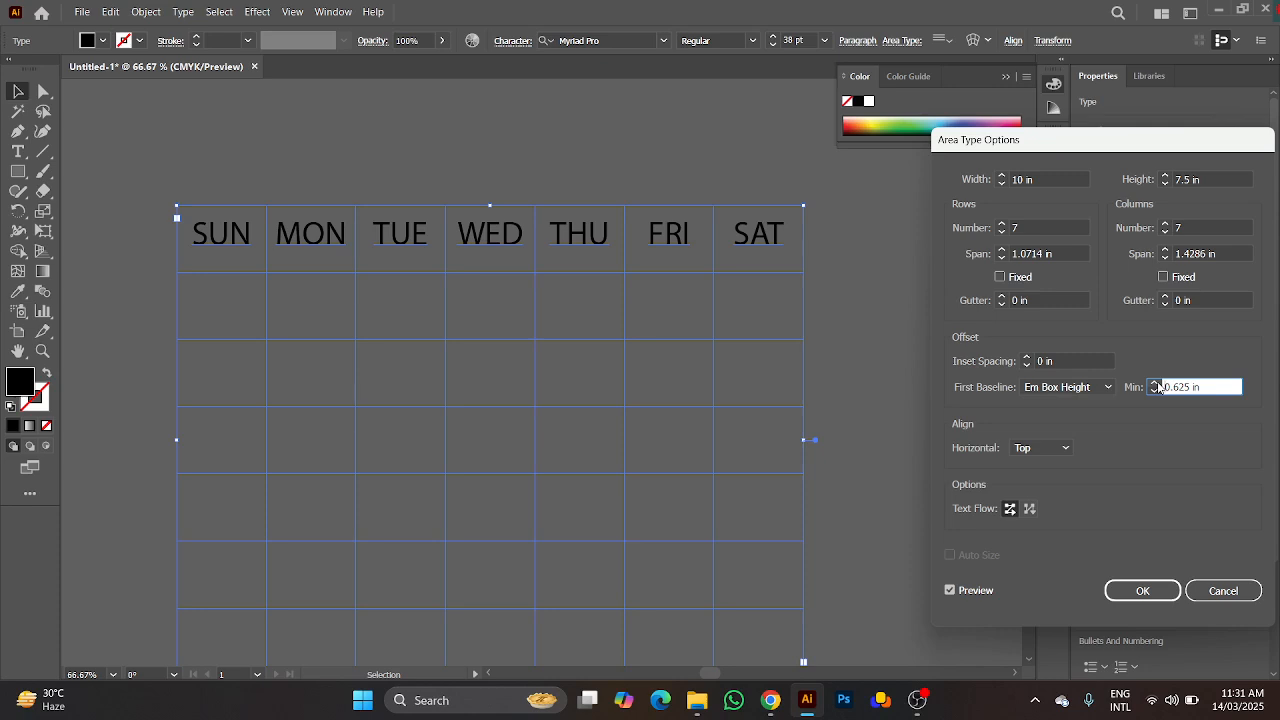
pyautogui.click(1155, 383)
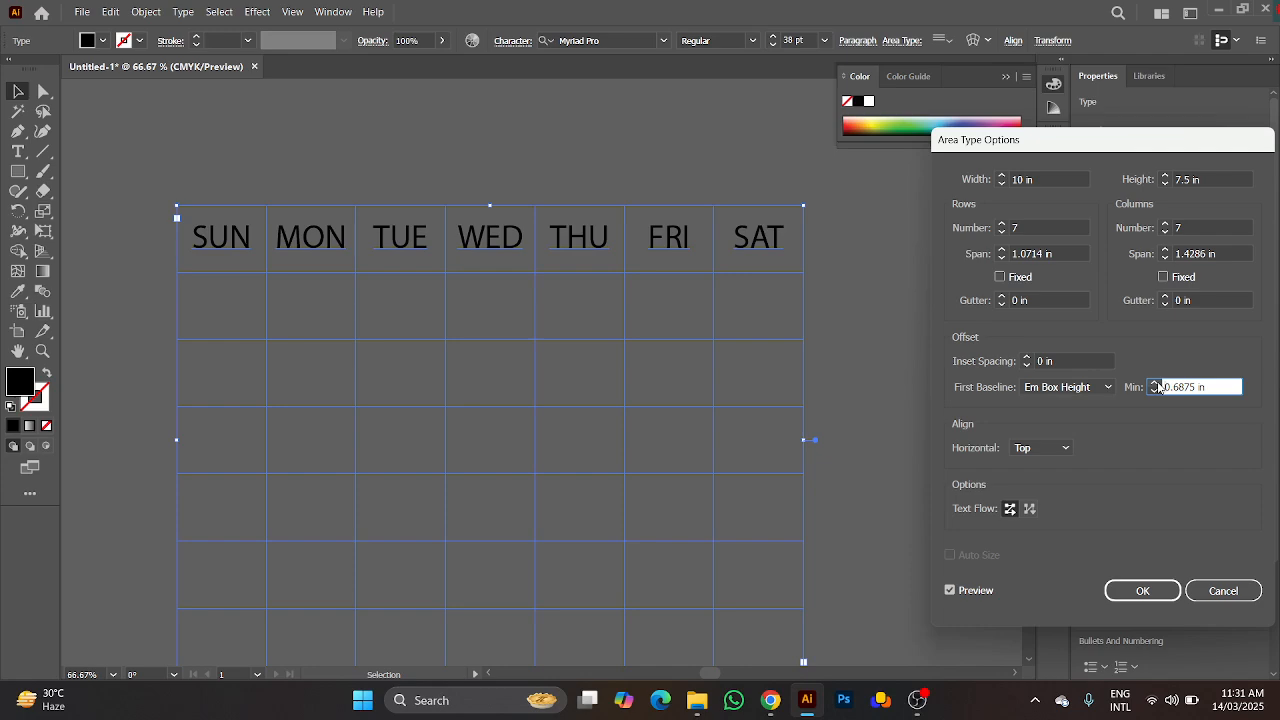
pyautogui.click(1155, 383)
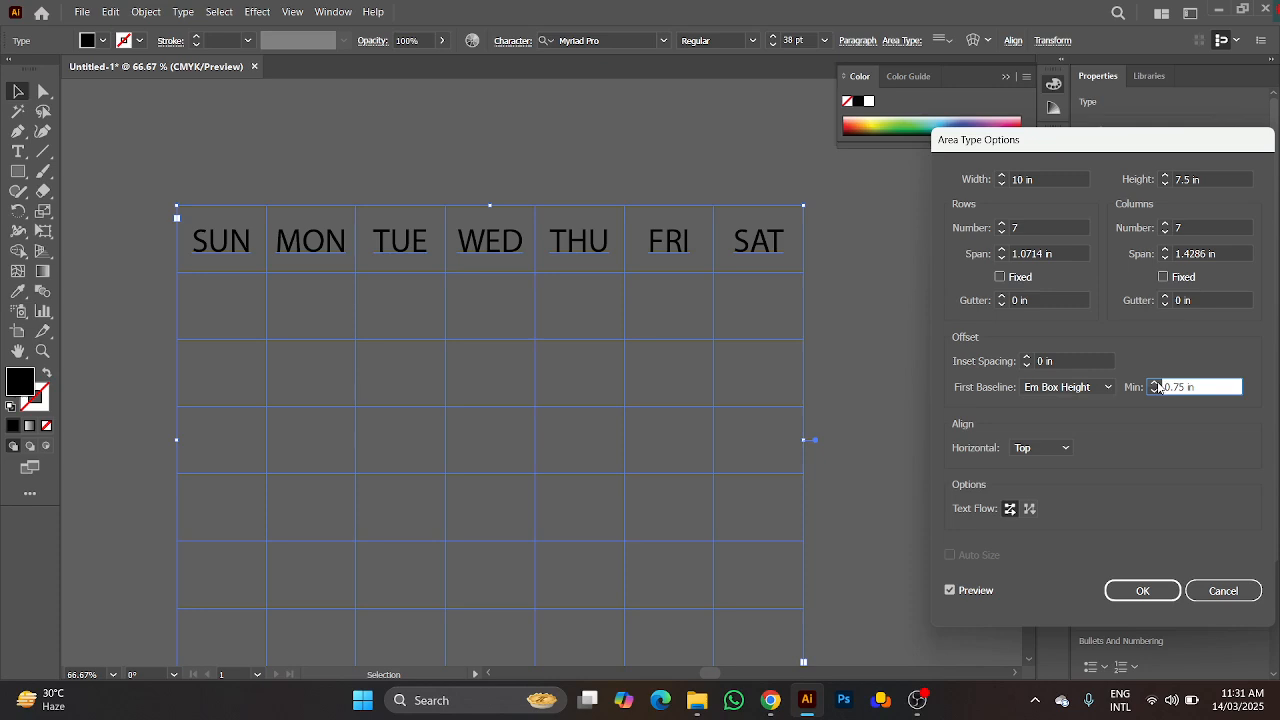
pyautogui.click(1155, 391)
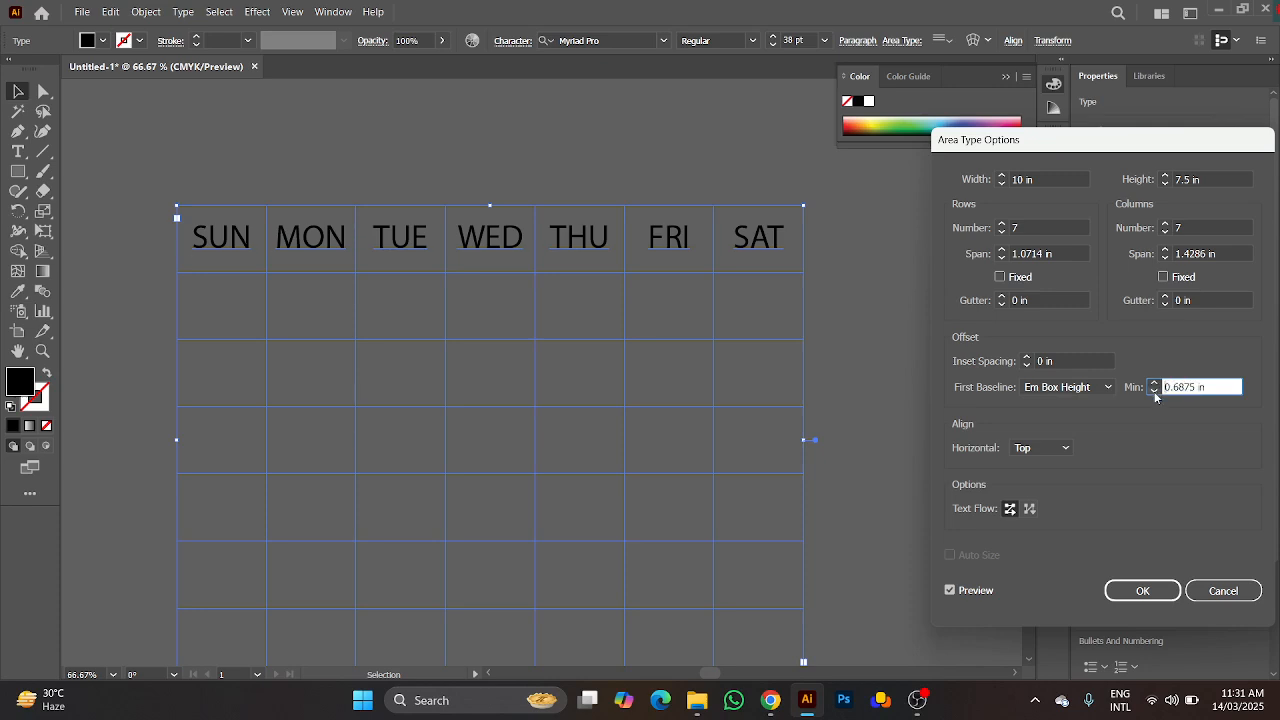
pyautogui.tripleClick(1208, 387)
pyautogui.click(1148, 591)
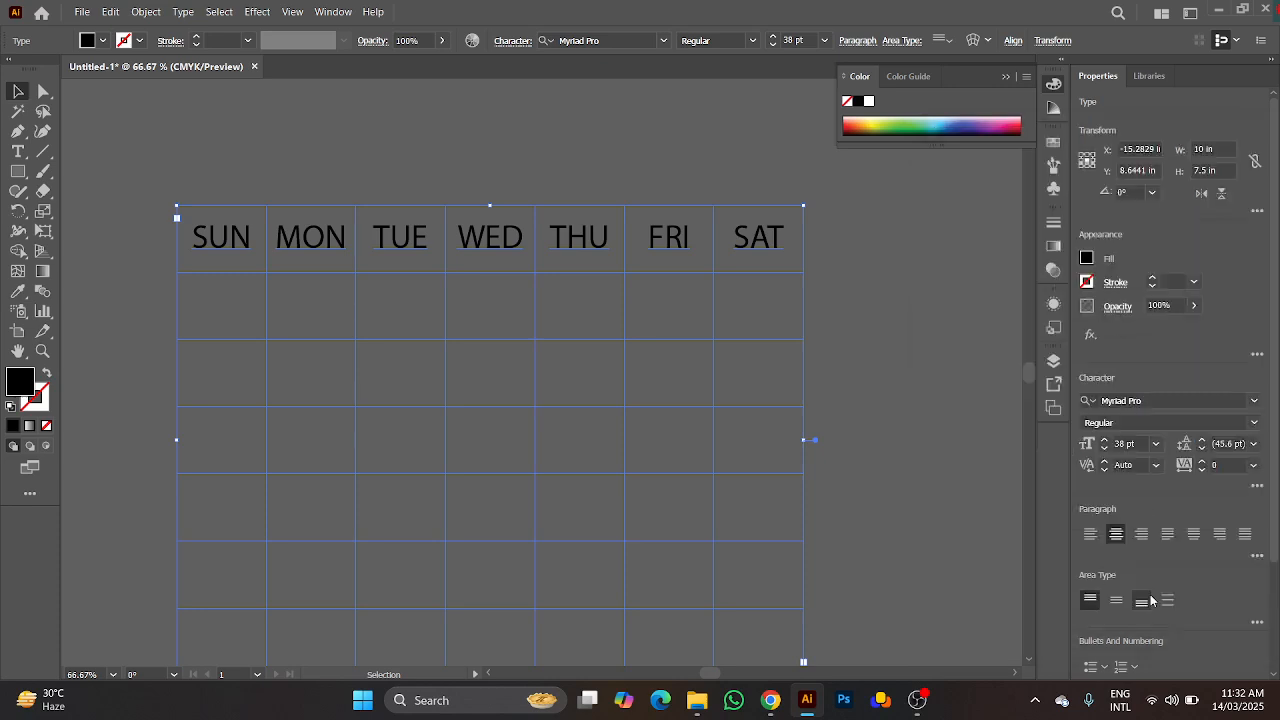
# Step: Change the font style of all the weekday text to Myriad Pro Bold
pyautogui.doubleClick(586, 240)
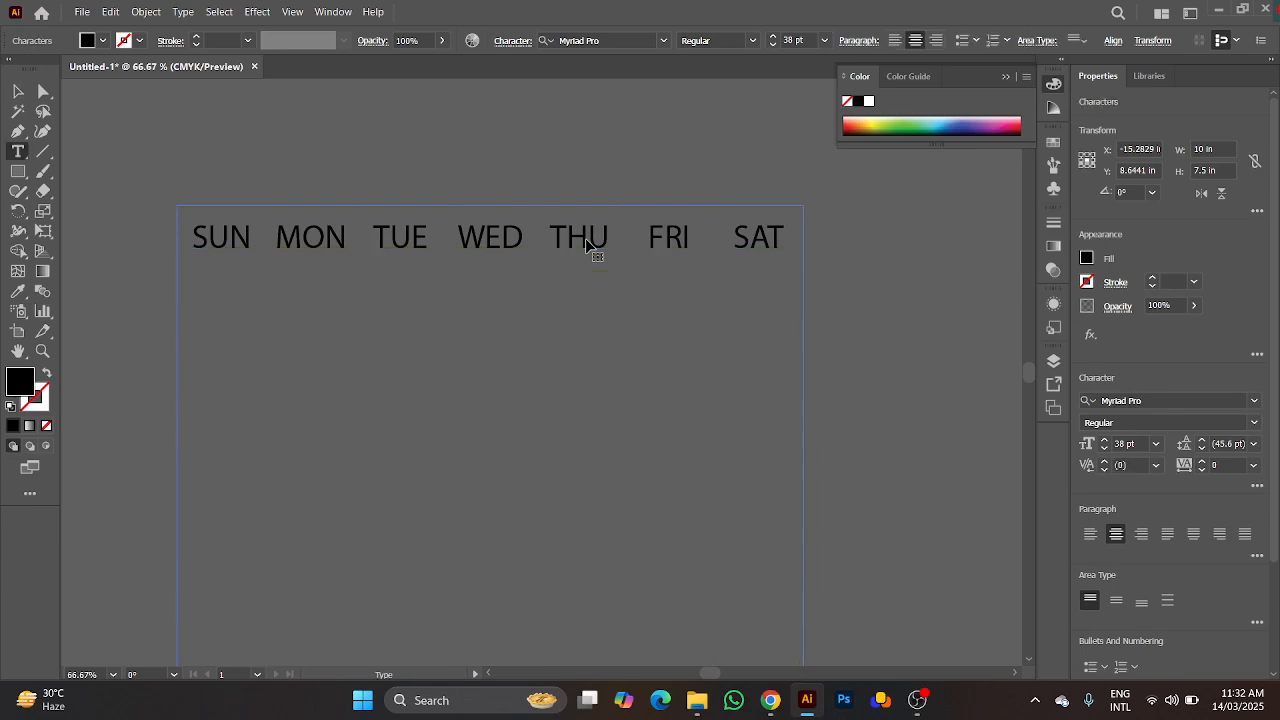
pyautogui.hotkey('ctrl', 'a')
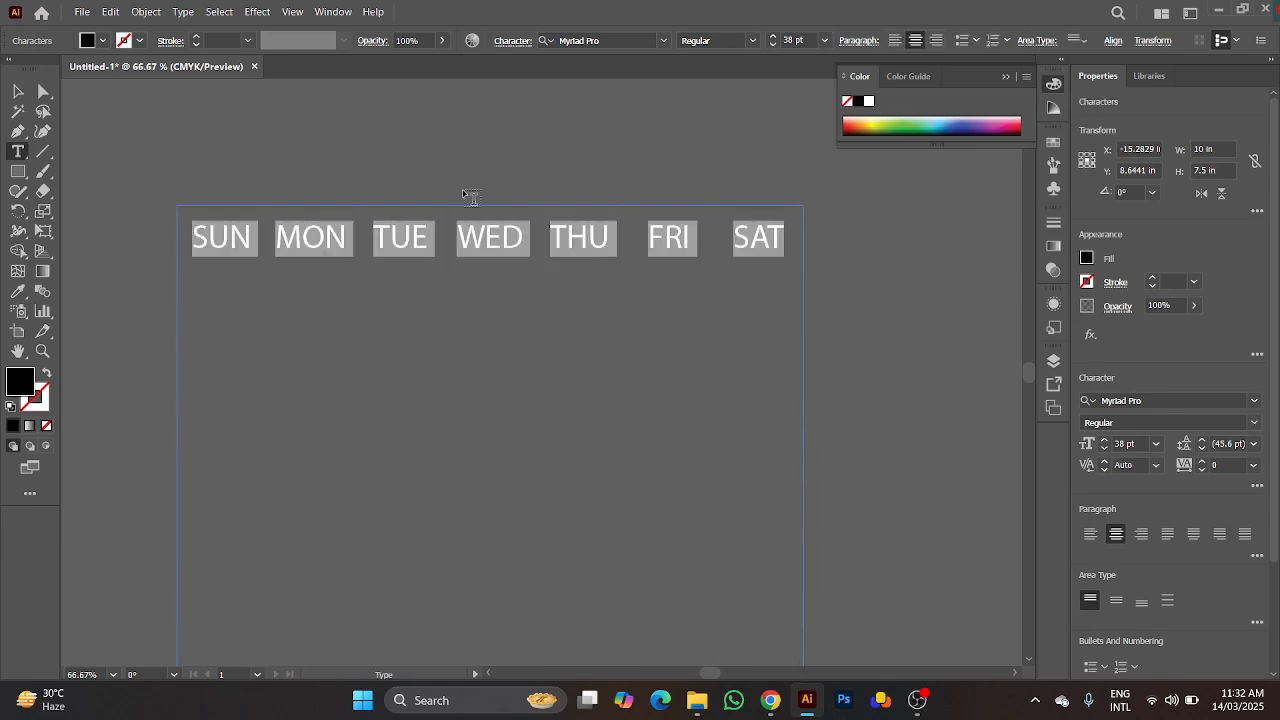
pyautogui.click(665, 41)
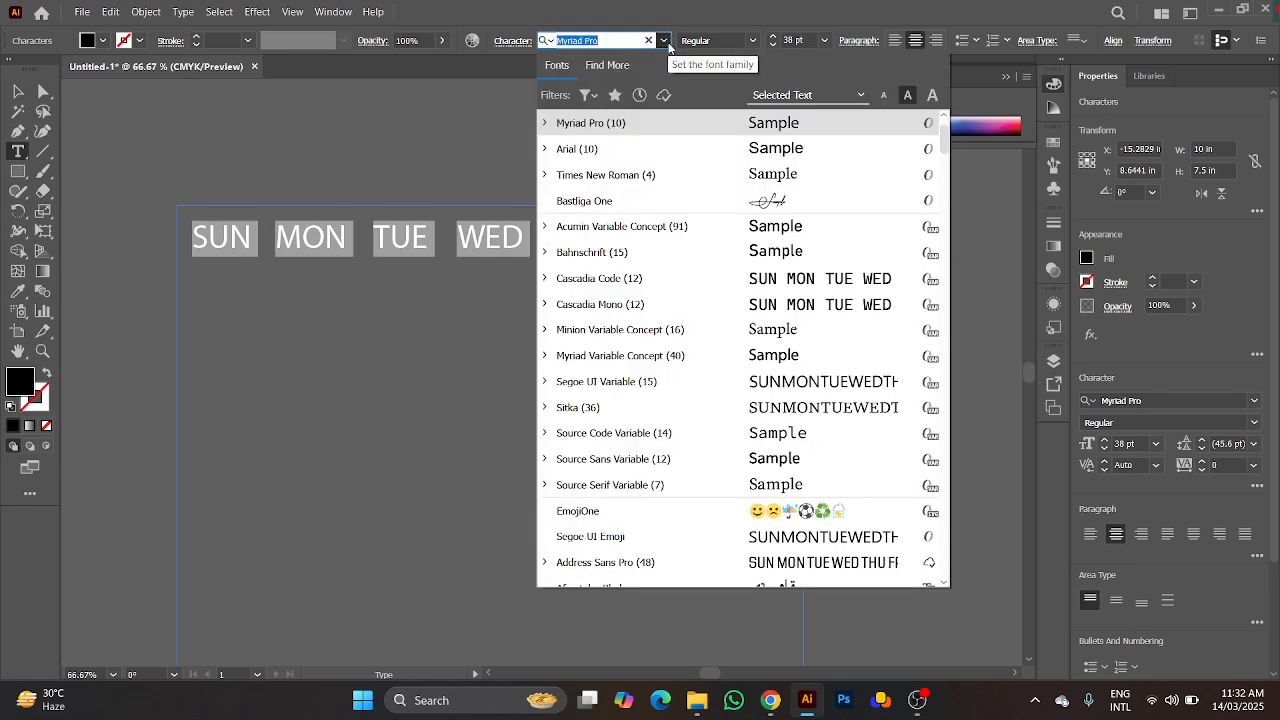
pyautogui.click(616, 40)
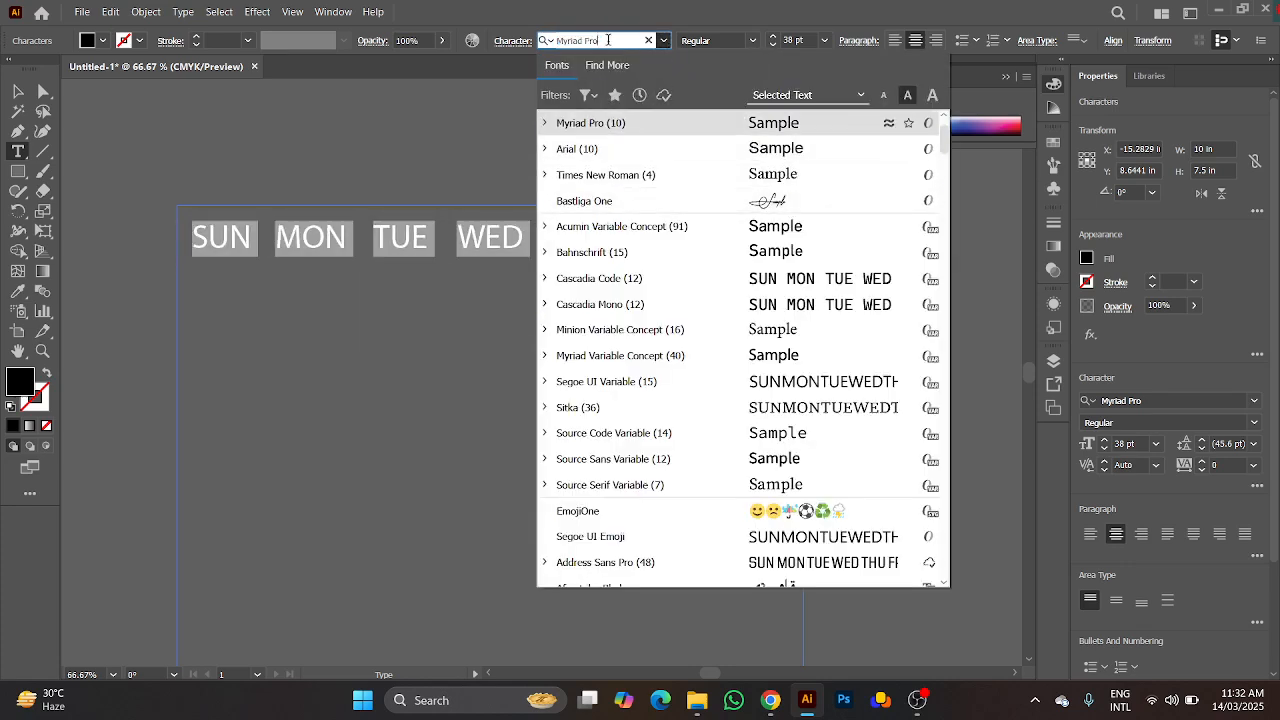
pyautogui.click(752, 40)
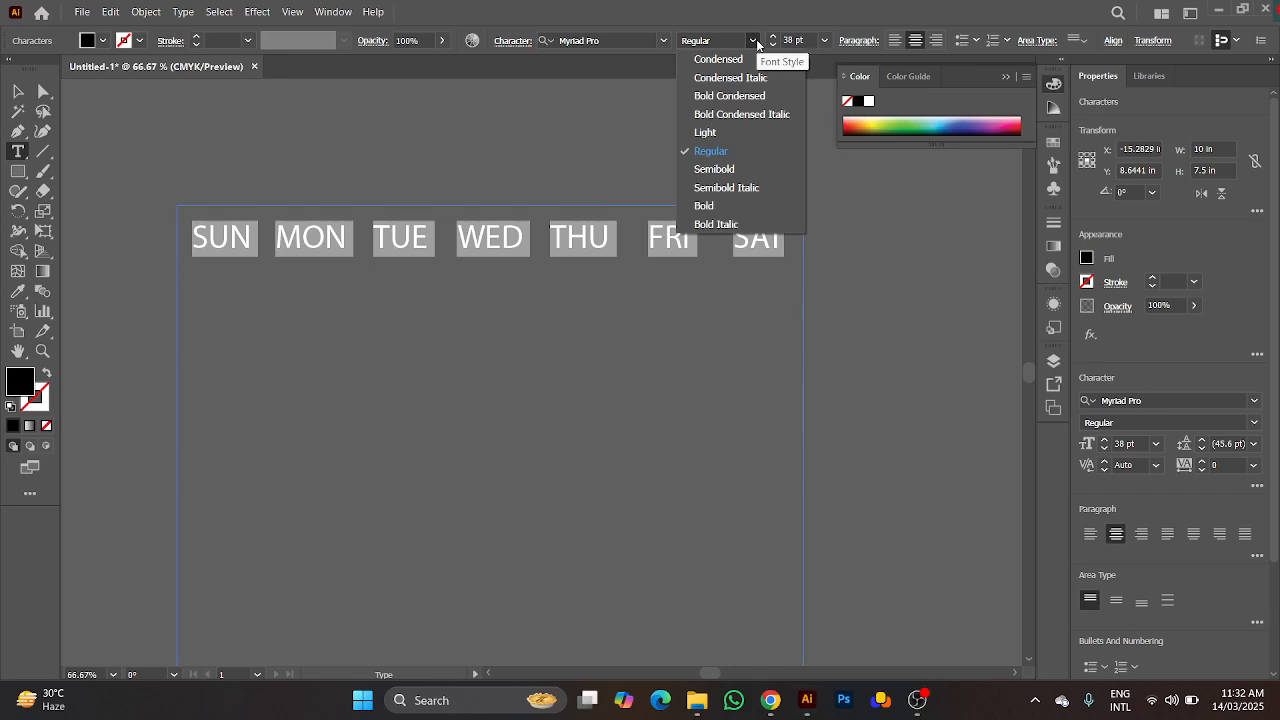
pyautogui.click(710, 205)
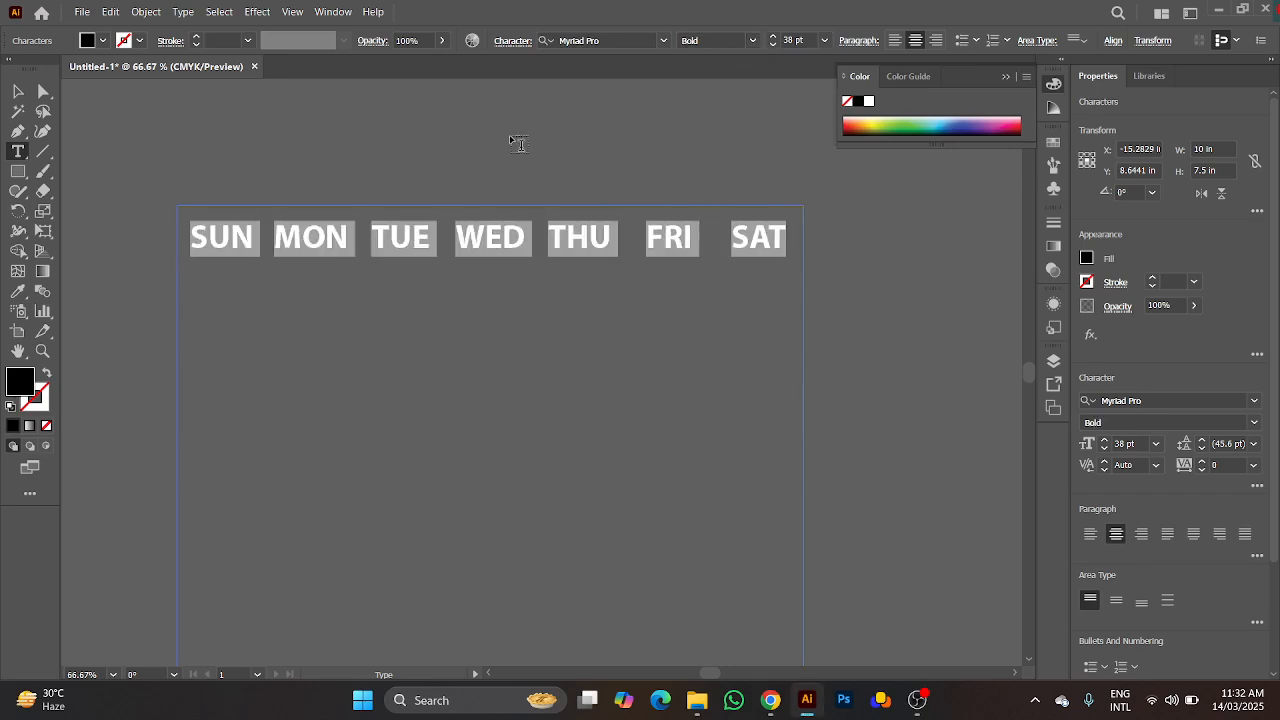
pyautogui.click(18, 91)
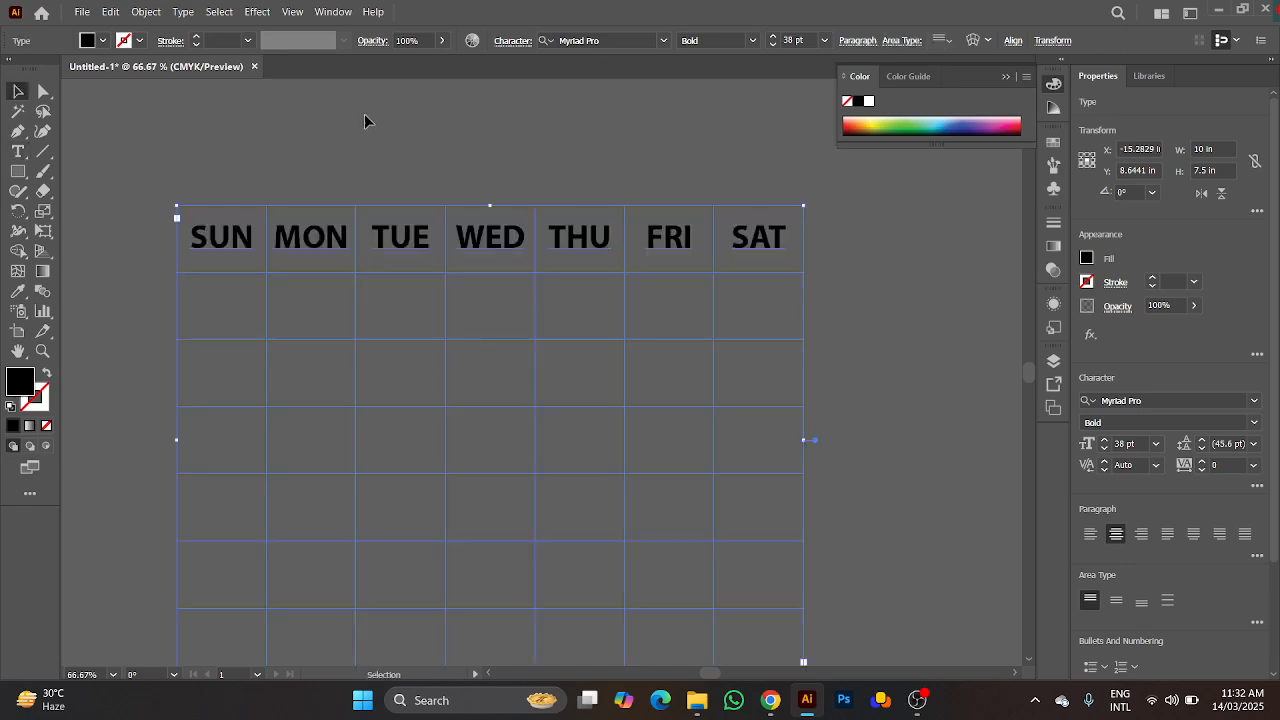
# Step: Enter the dates 1 to 7 in the second row of the text grid, one under each weekday from SUN to SAT
pyautogui.scroll(-2, 364, 121)
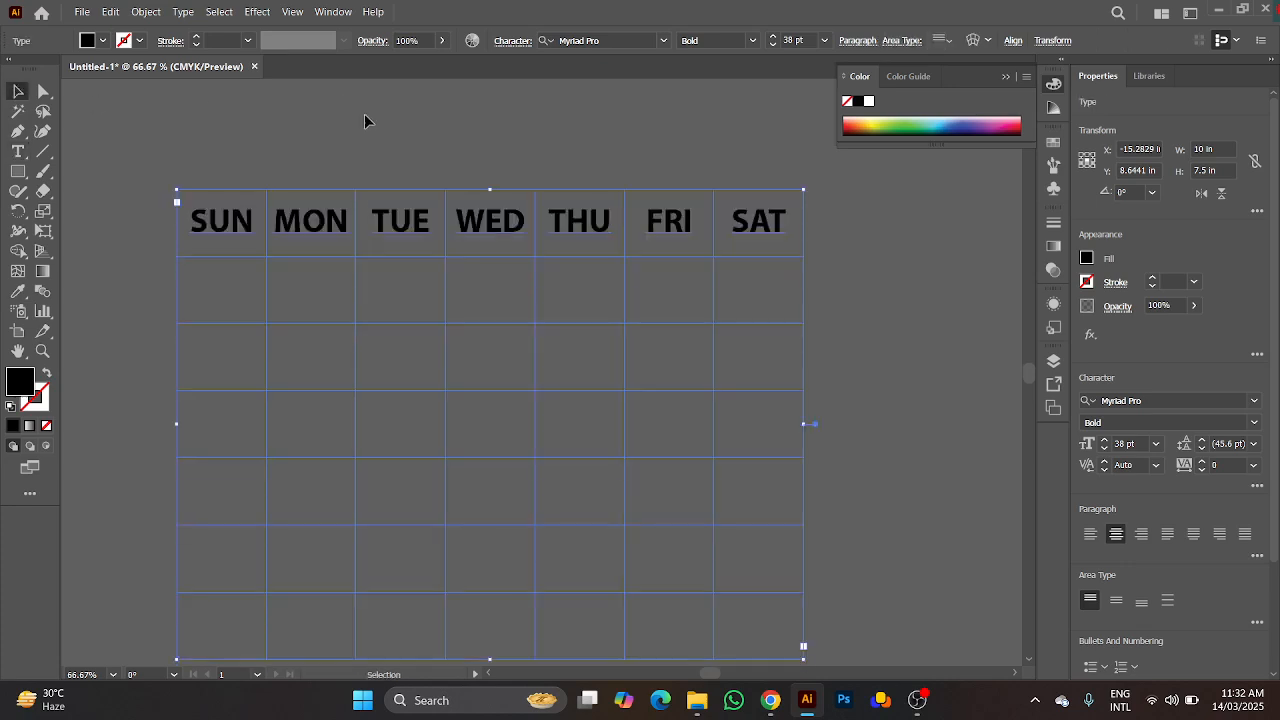
pyautogui.doubleClick(676, 210)
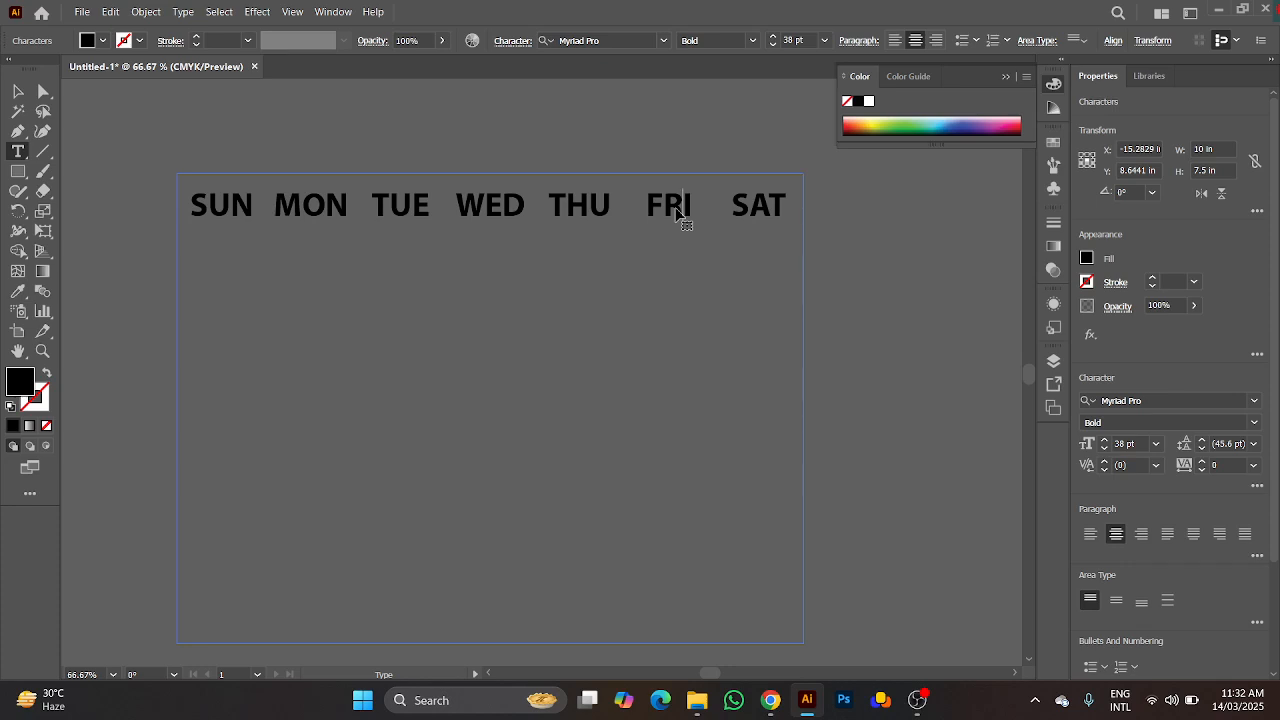
pyautogui.press('Right')
pyautogui.press('Right')
pyautogui.press('Right')
pyautogui.press('Right')
pyautogui.press('Right')
pyautogui.press('Return')
pyautogui.press('Tab')
pyautogui.write('1')
pyautogui.press('Tab')
pyautogui.write('2')
pyautogui.press('Tab')
pyautogui.write('3')
pyautogui.press('Tab')
pyautogui.write('4')
pyautogui.press('Tab')
pyautogui.write('5')
pyautogui.press('Tab')
pyautogui.write('6\t7')
pyautogui.press('Return')
# Step: Fill the third row of the text grid with the dates 8 to 14, one per weekday column
pyautogui.write('8')
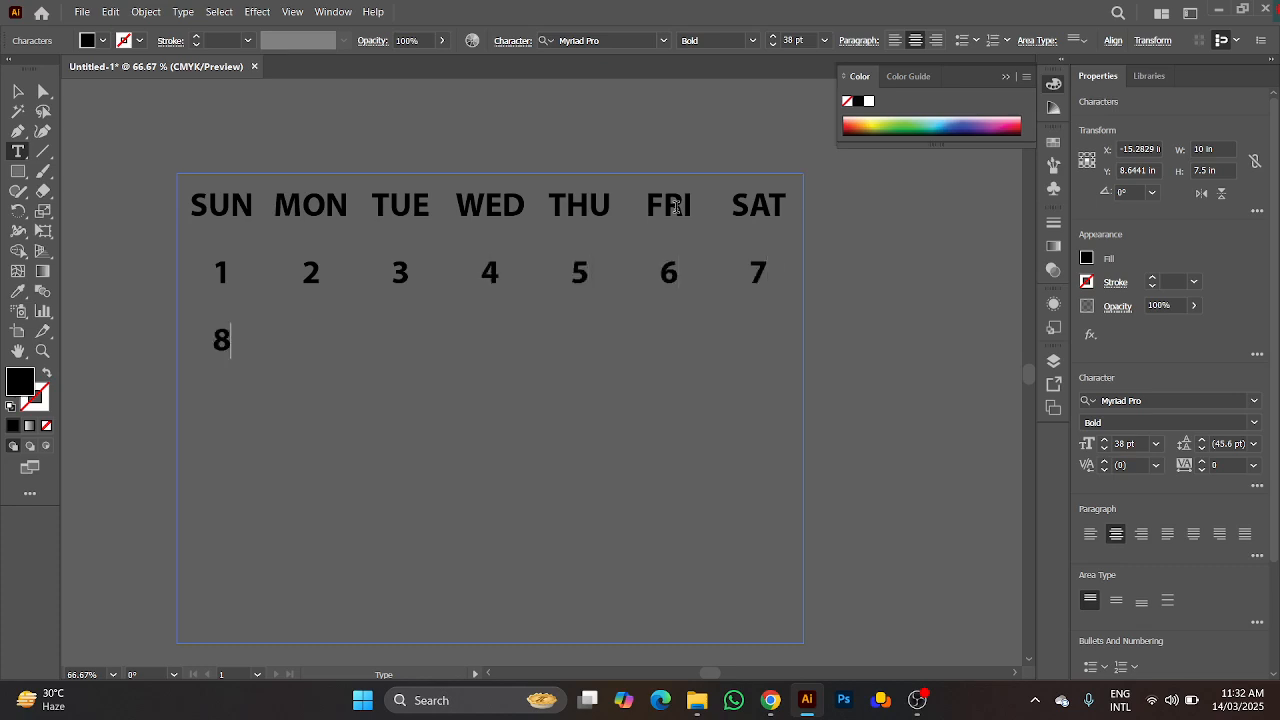
pyautogui.press('Tab')
pyautogui.press('Tab')
pyautogui.write('9')
pyautogui.press('BackSpace')
pyautogui.press('BackSpace')
pyautogui.press('BackSpace')
pyautogui.press('Tab')
pyautogui.write('9')
pyautogui.press('Tab')
pyautogui.write('10')
pyautogui.press('Tab')
pyautogui.write('11')
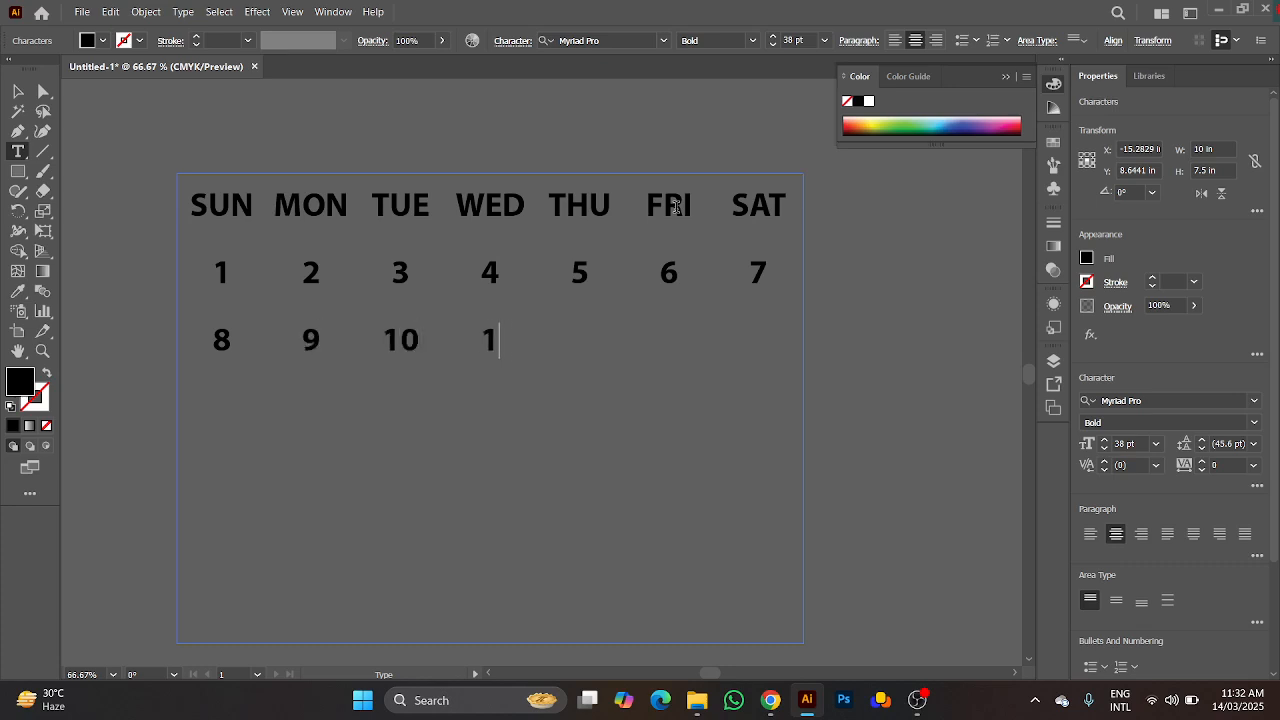
pyautogui.press('Tab')
pyautogui.write('12')
pyautogui.press('Tab')
pyautogui.write('13')
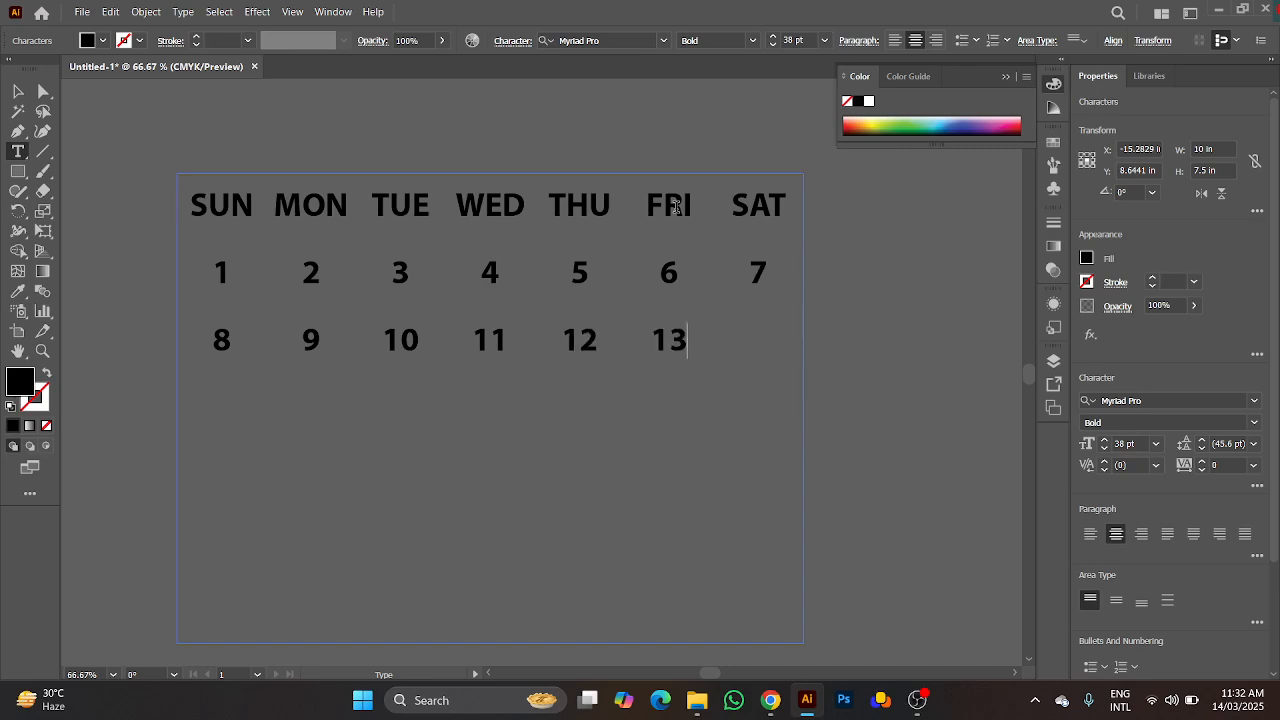
pyautogui.press('Tab')
pyautogui.write('14')
pyautogui.press('Return')
# Step: Fill the fourth row of the text grid with the dates 15 to 21, one per weekday column
pyautogui.write('15')
pyautogui.press('Tab')
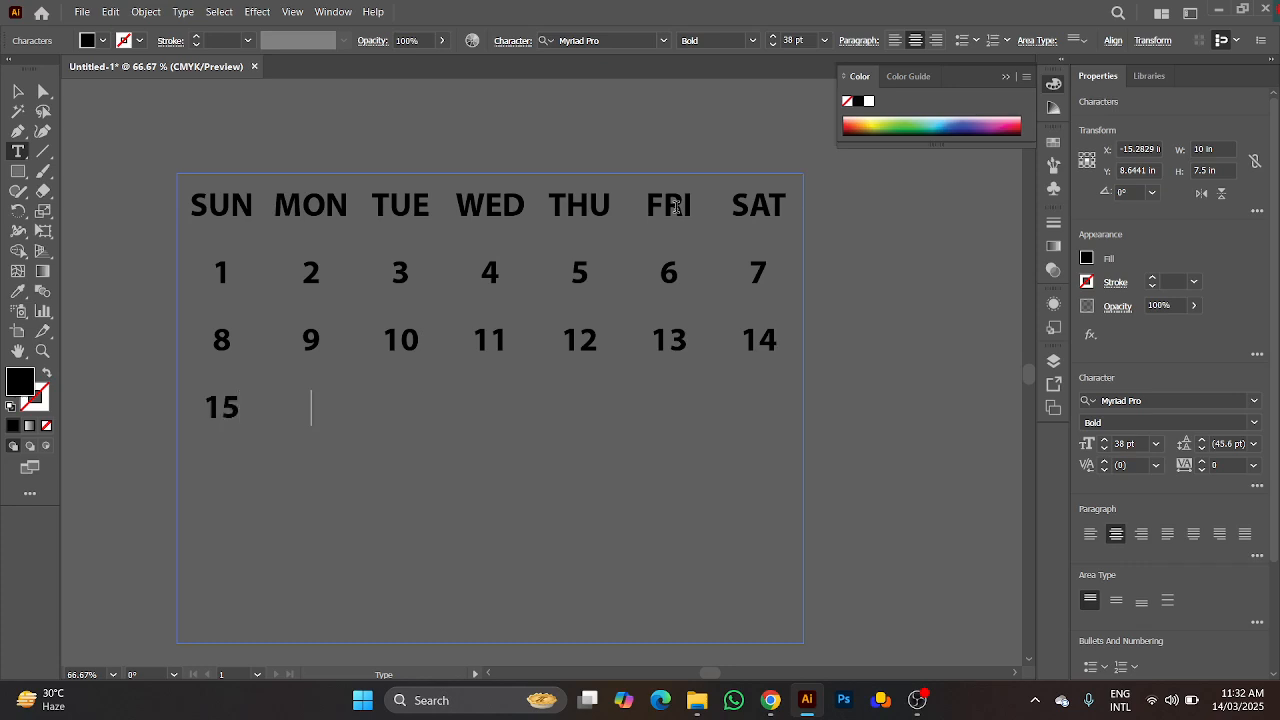
pyautogui.write('16')
pyautogui.press('Tab')
pyautogui.write('17')
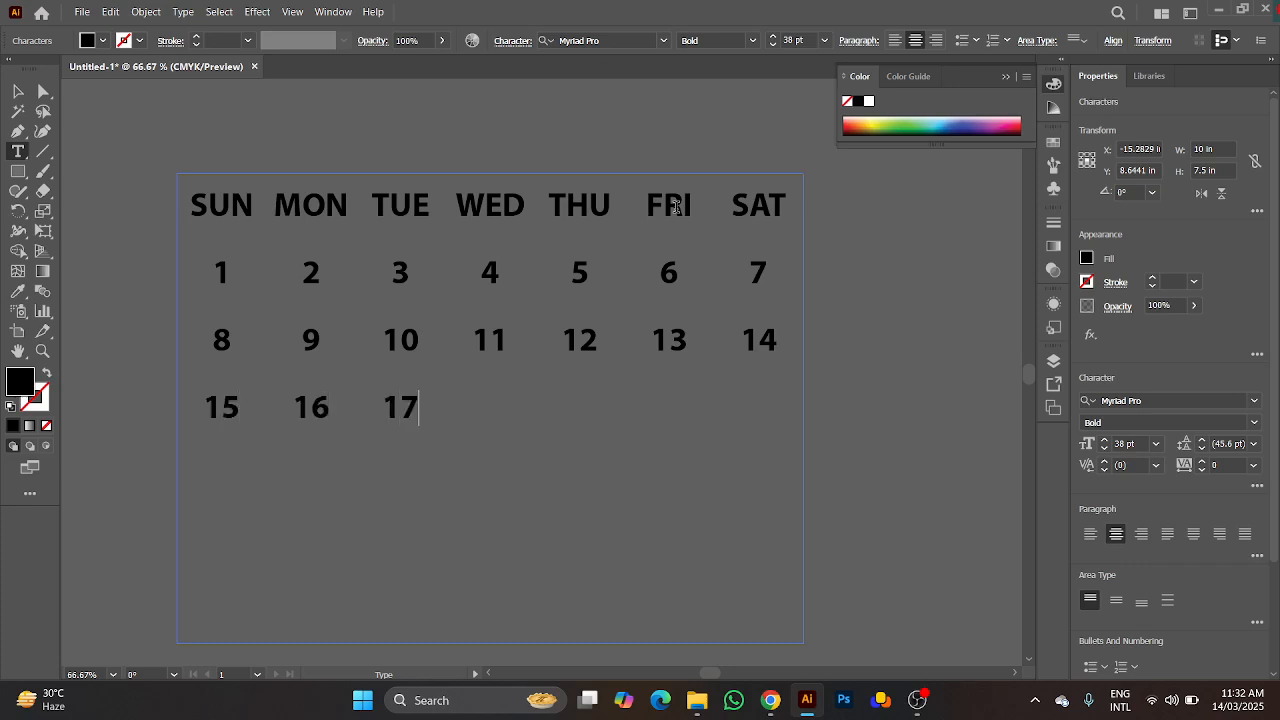
pyautogui.press('Tab')
pyautogui.write('18')
pyautogui.press('Tab')
pyautogui.write('19')
pyautogui.press('Tab')
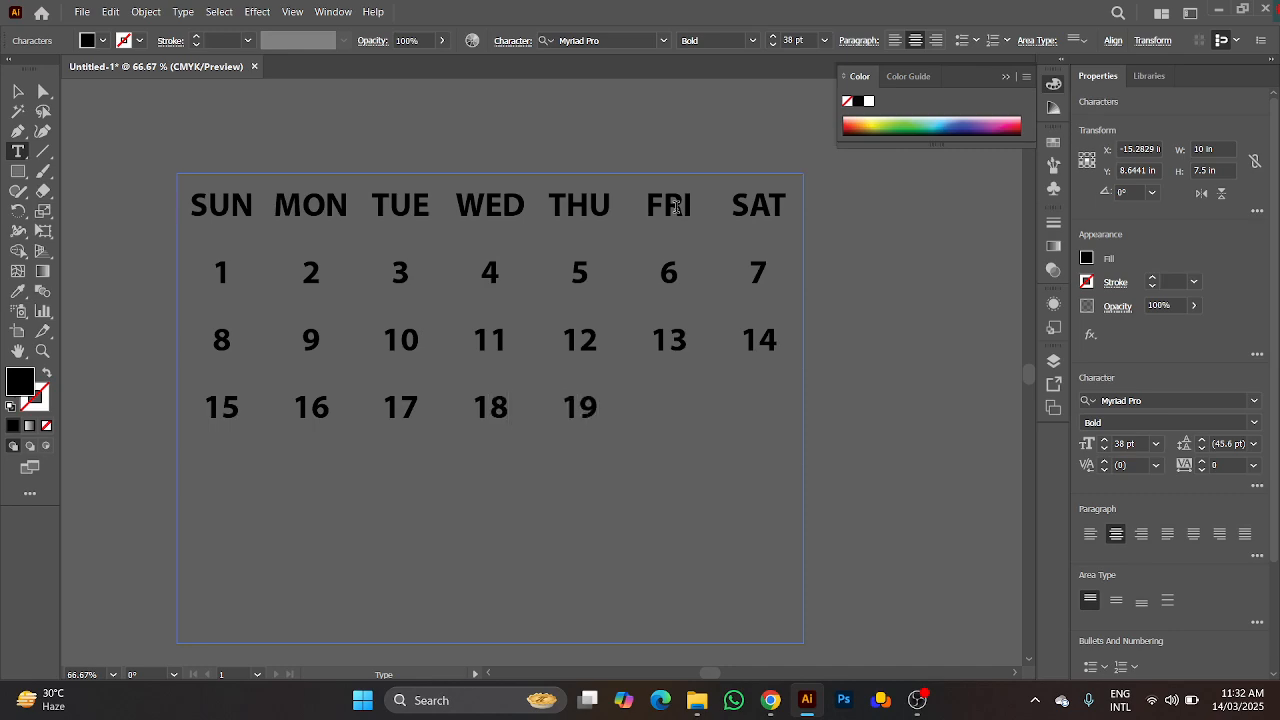
pyautogui.write('10')
pyautogui.press('BackSpace')
pyautogui.press('BackSpace')
pyautogui.write('20')
pyautogui.press('Tab')
pyautogui.write('21')
pyautogui.press('Return')
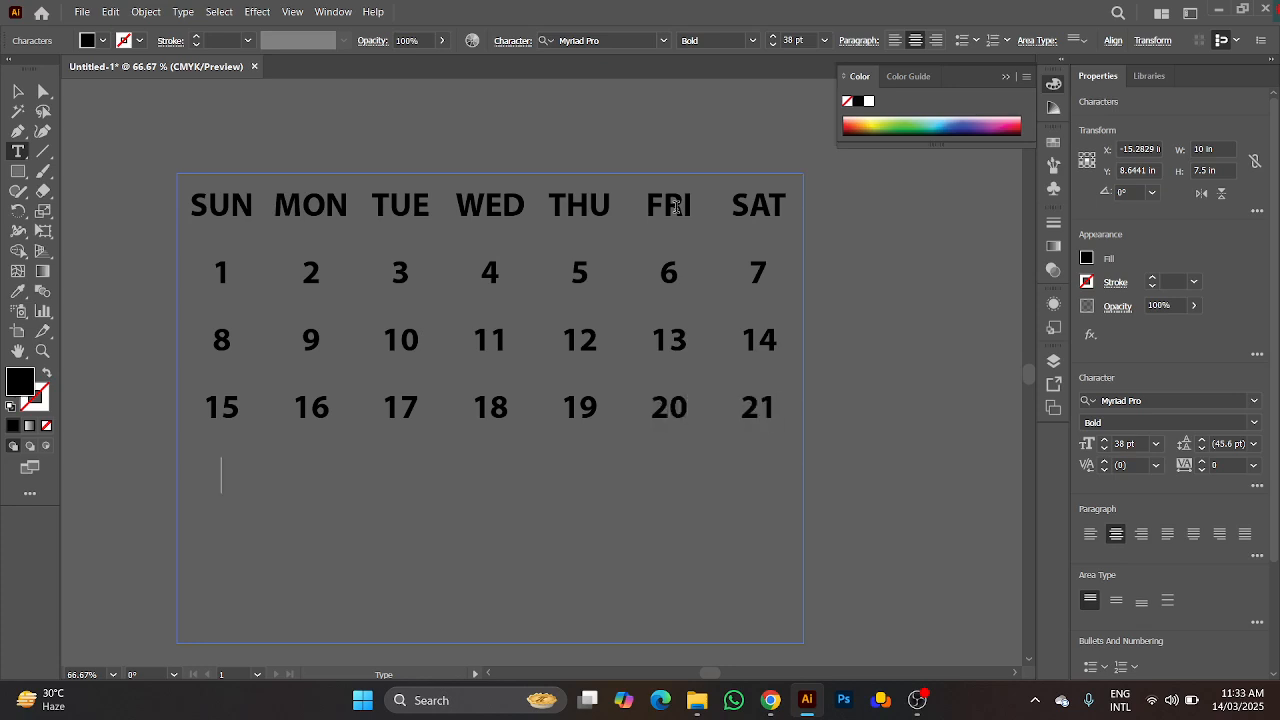
# Step: Fill the fifth row of the text grid with the dates 22 to 28 and start a new row
pyautogui.write('22')
pyautogui.press('Tab')
pyautogui.write('23')
pyautogui.write('4')
pyautogui.press('Tab')
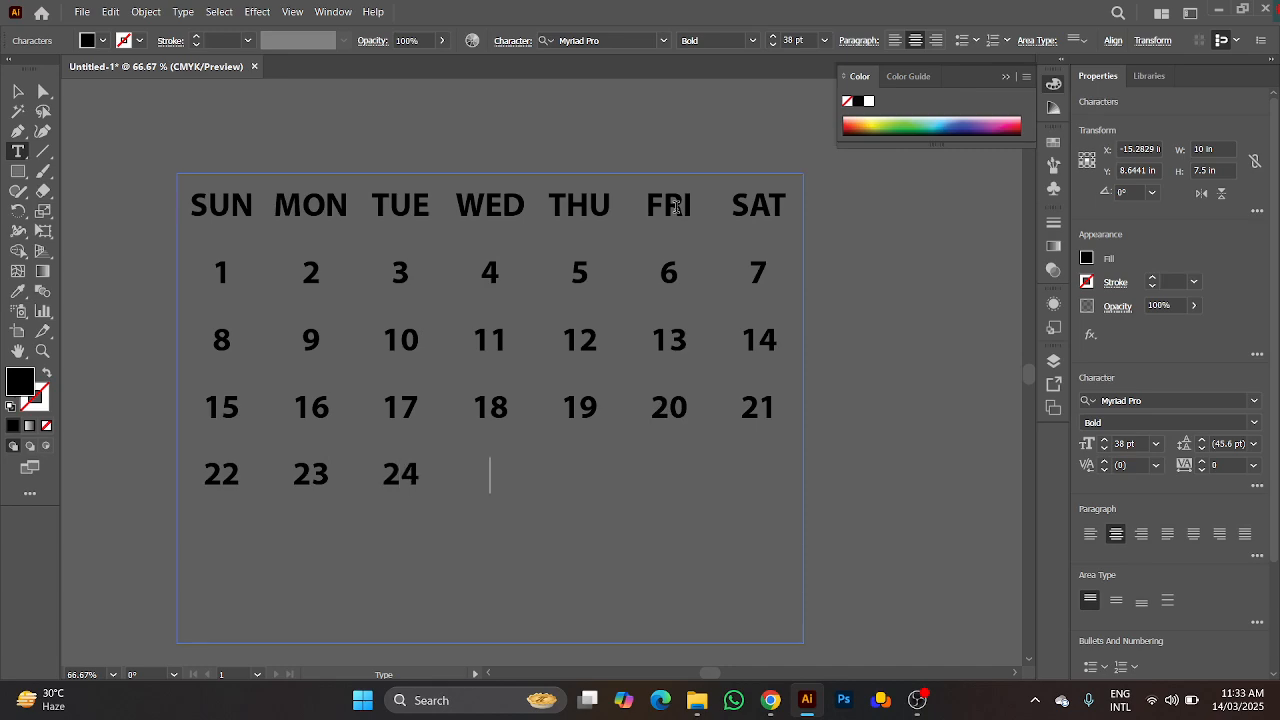
pyautogui.write('25 26')
pyautogui.press('Tab')
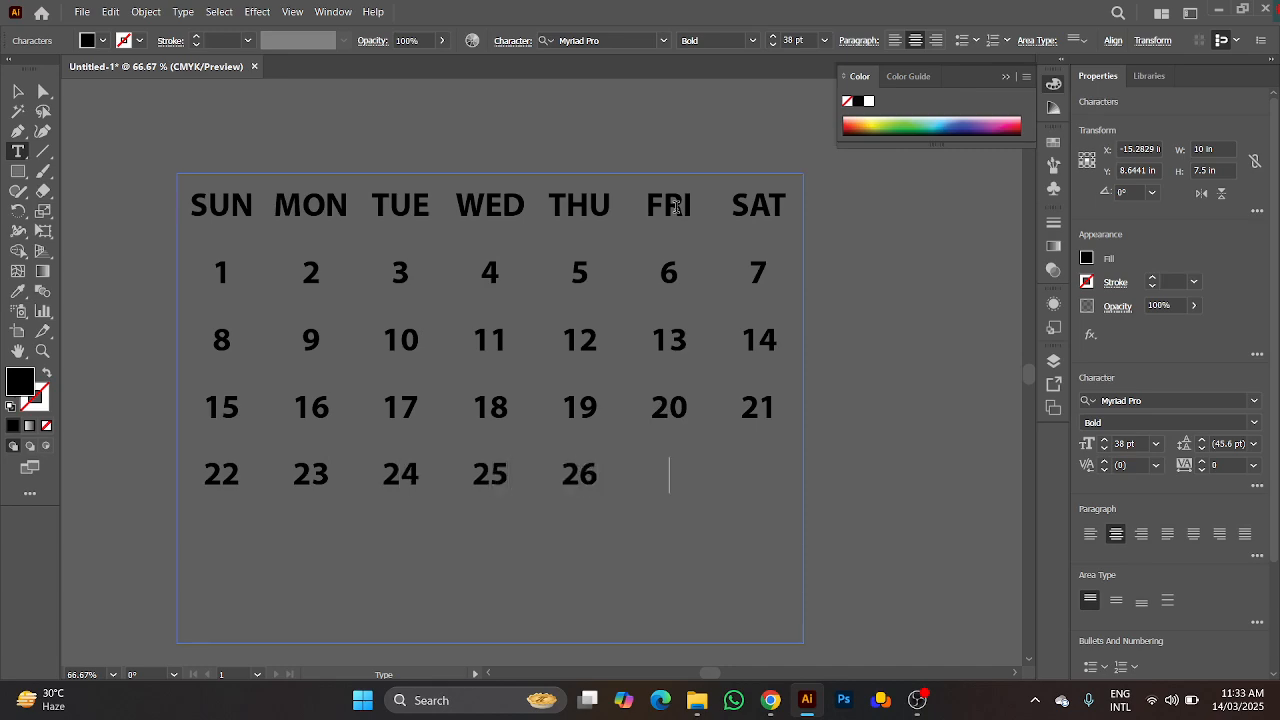
pyautogui.write('27\t28')
pyautogui.press('Return')
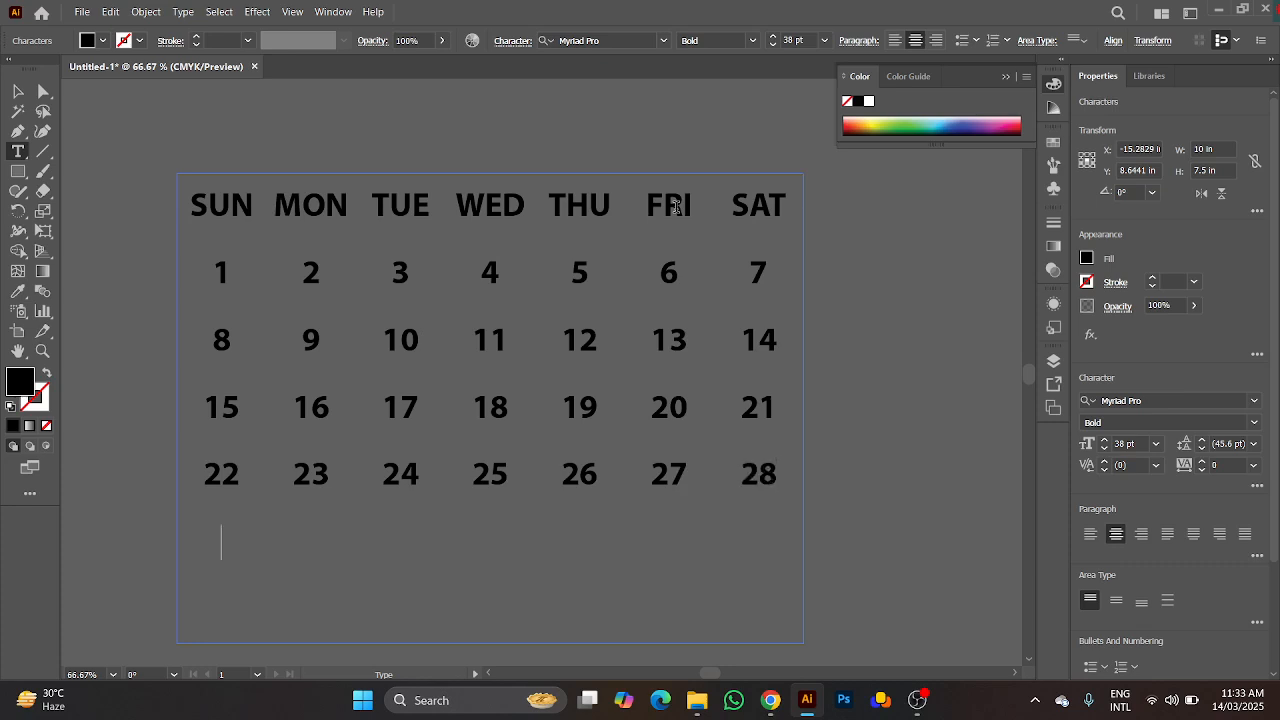
# Step: Enter the dates 29, 30 and 31 in the sixth row of the text grid, starting under SUN
pyautogui.write('29')
pyautogui.press('Tab')
pyautogui.write('30 ')
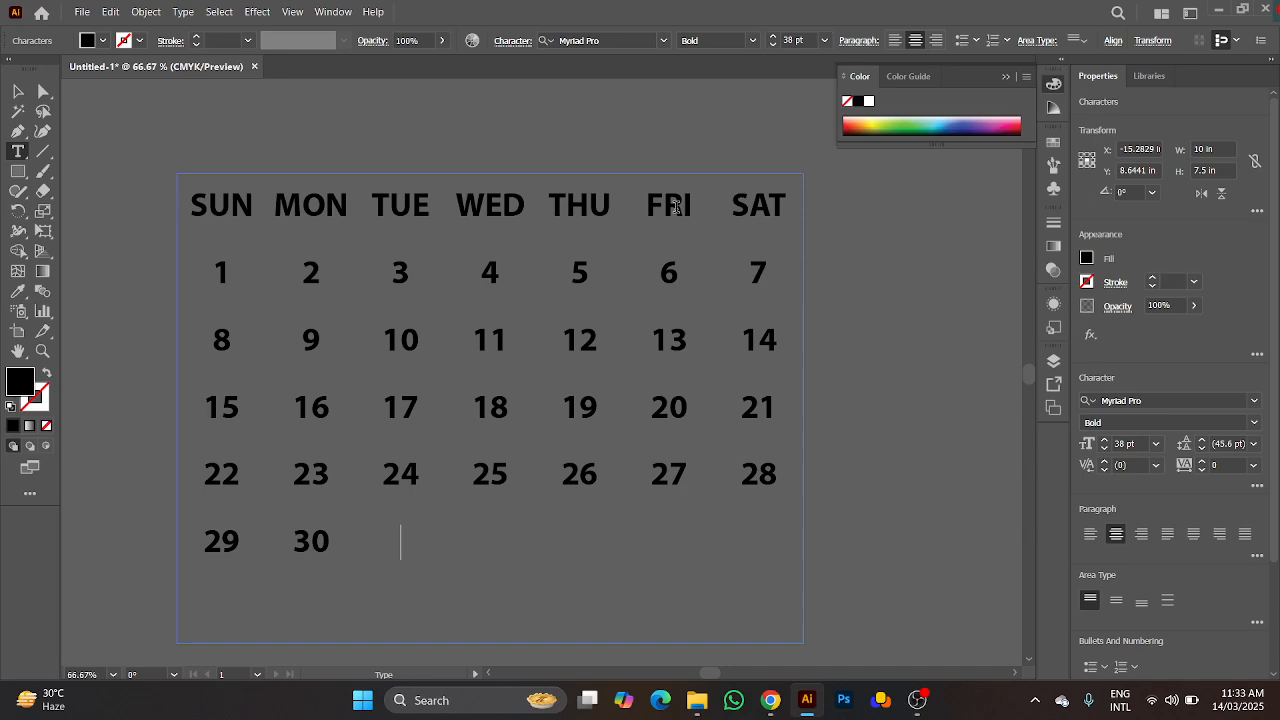
pyautogui.write('31')
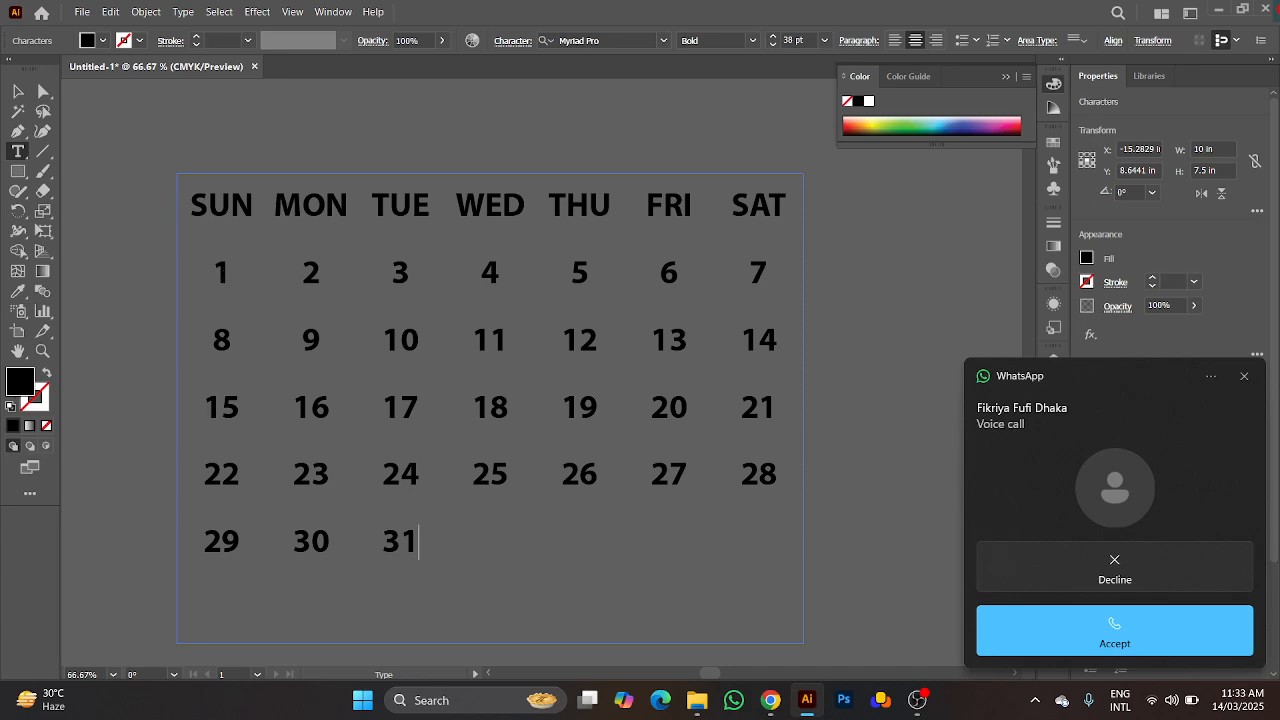
# Step: Decline the incoming voice call and turn off the computer's Wi-Fi
pyautogui.click(1084, 572)
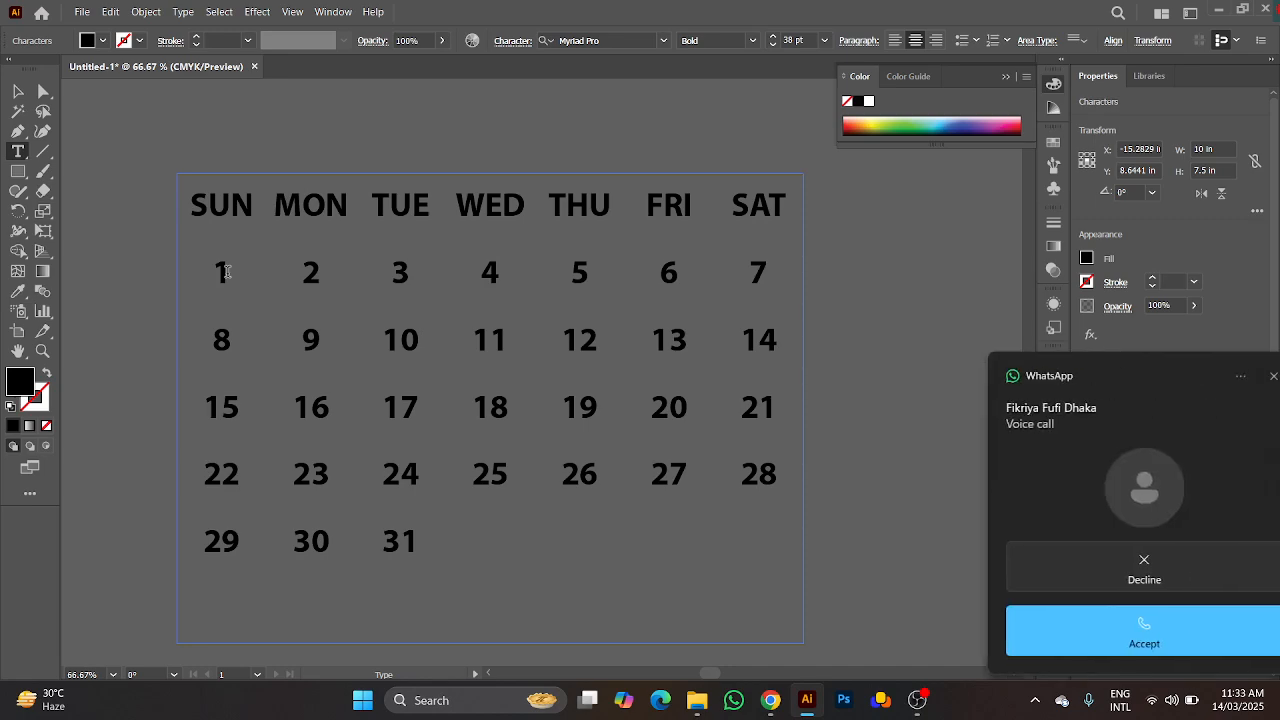
pyautogui.click(1010, 566)
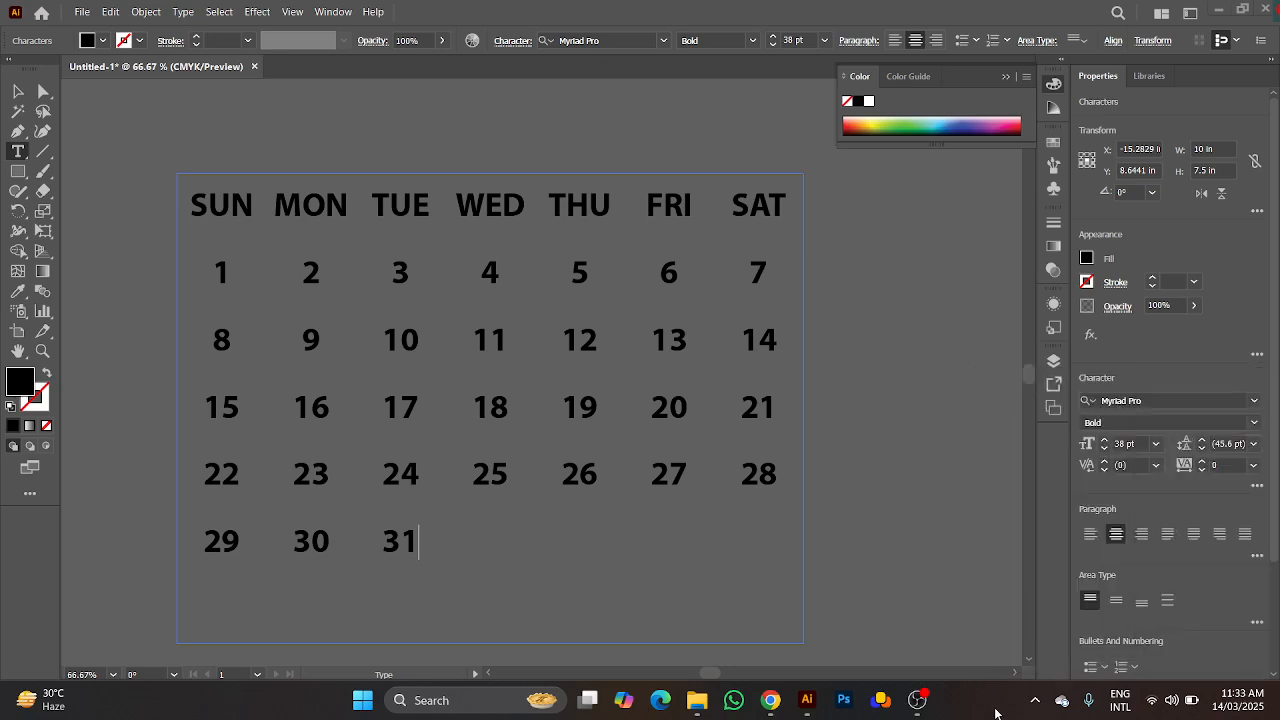
pyautogui.click(1160, 701)
pyautogui.click(1008, 398)
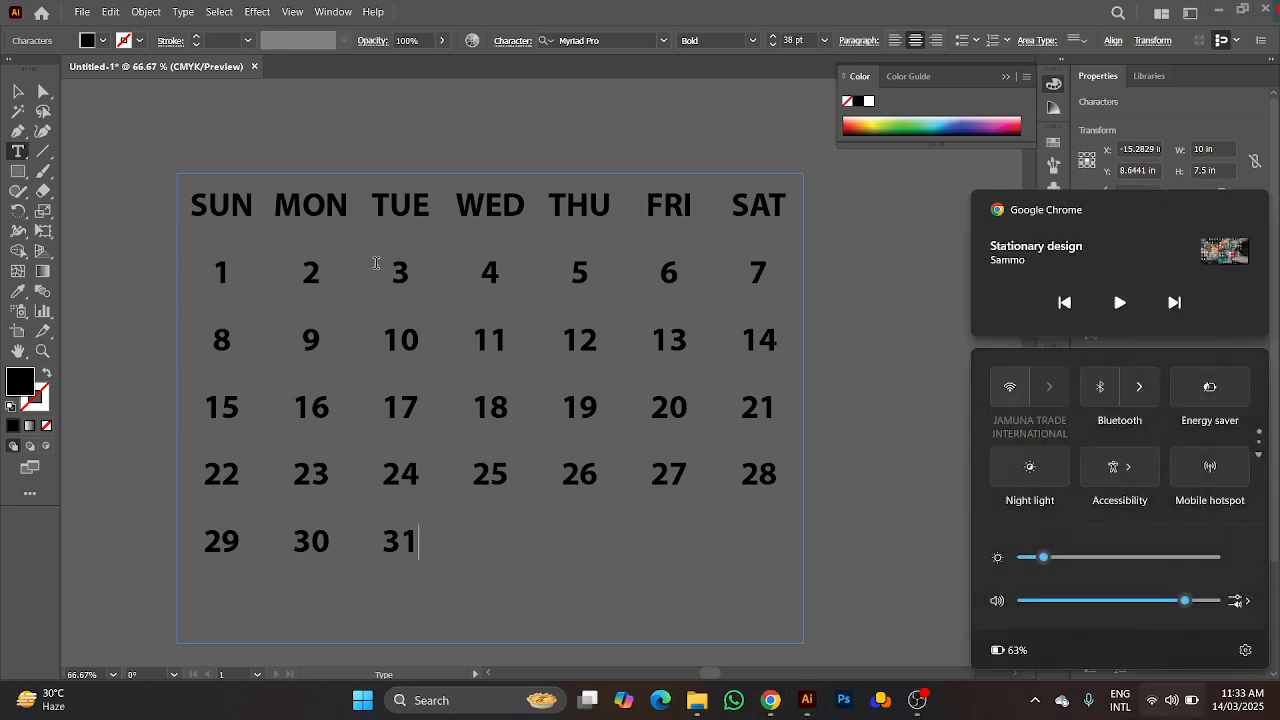
# Step: Shift all dates five columns along the text grid so that 1 falls under FRI, then finish editing the text
pyautogui.click(313, 265)
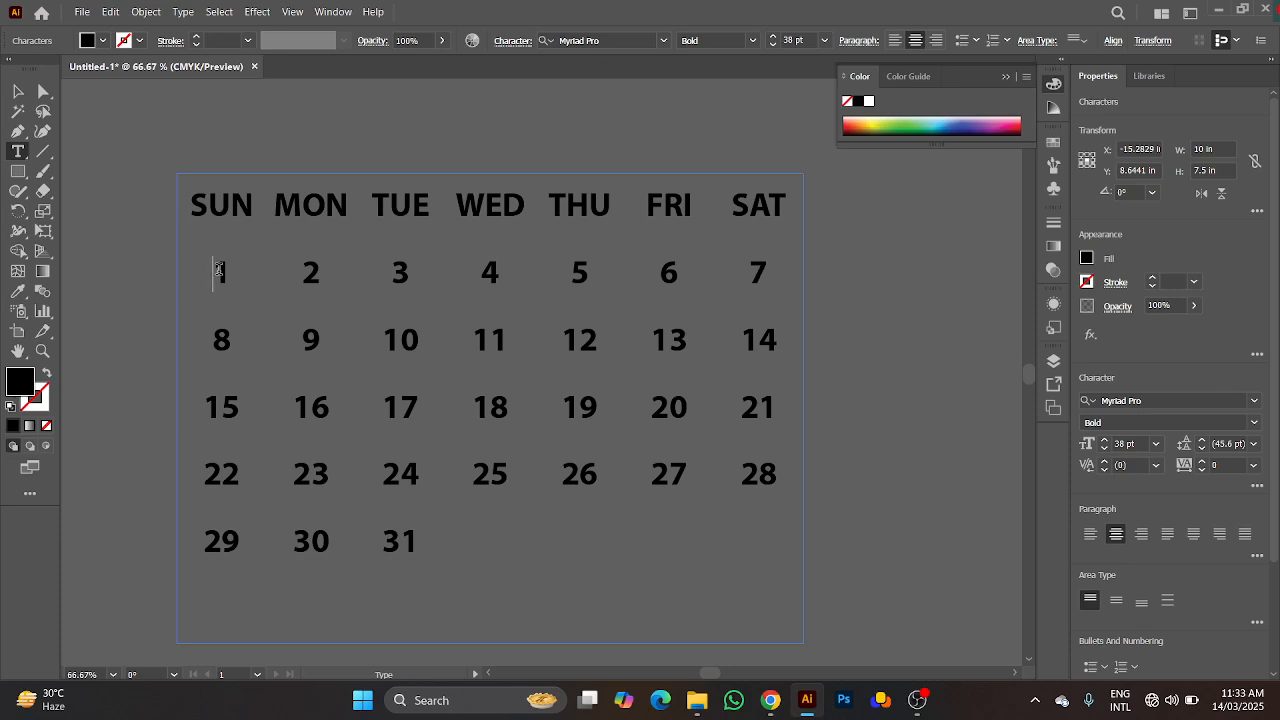
pyautogui.press('Tab')
pyautogui.press('Tab')
pyautogui.press('Tab')
pyautogui.press('Tab')
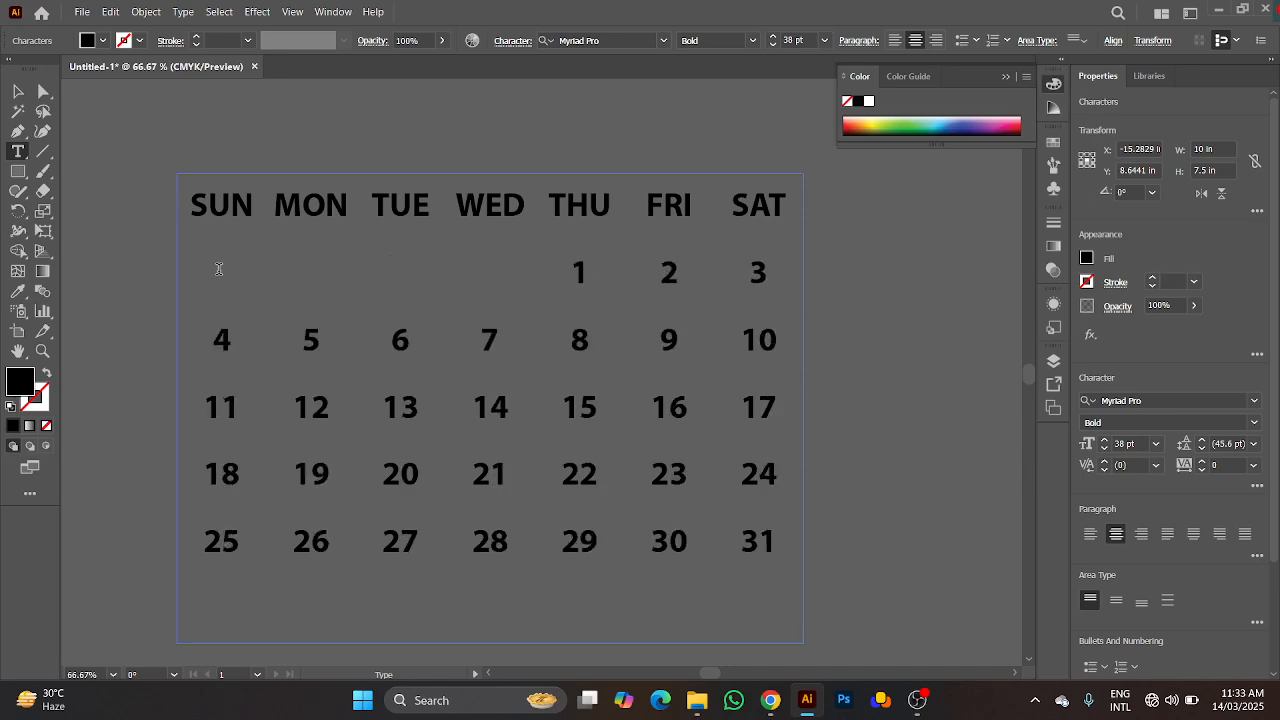
pyautogui.press('Tab')
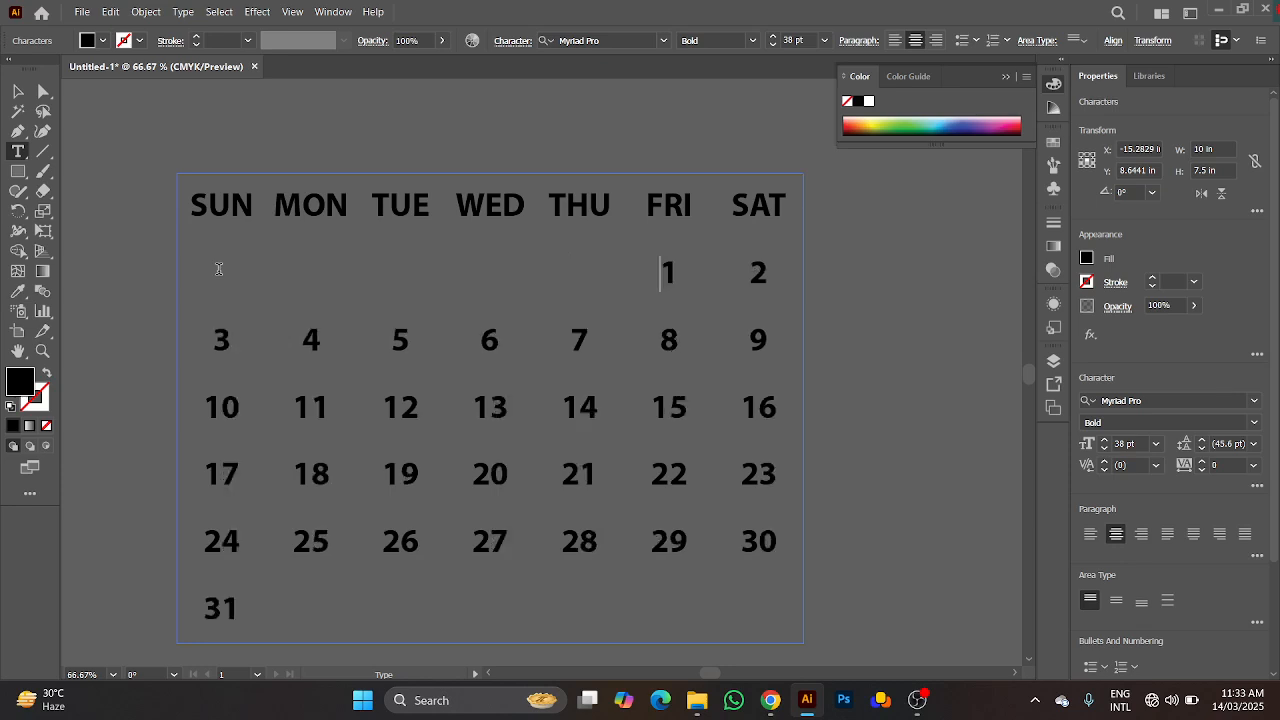
pyautogui.press('Tab')
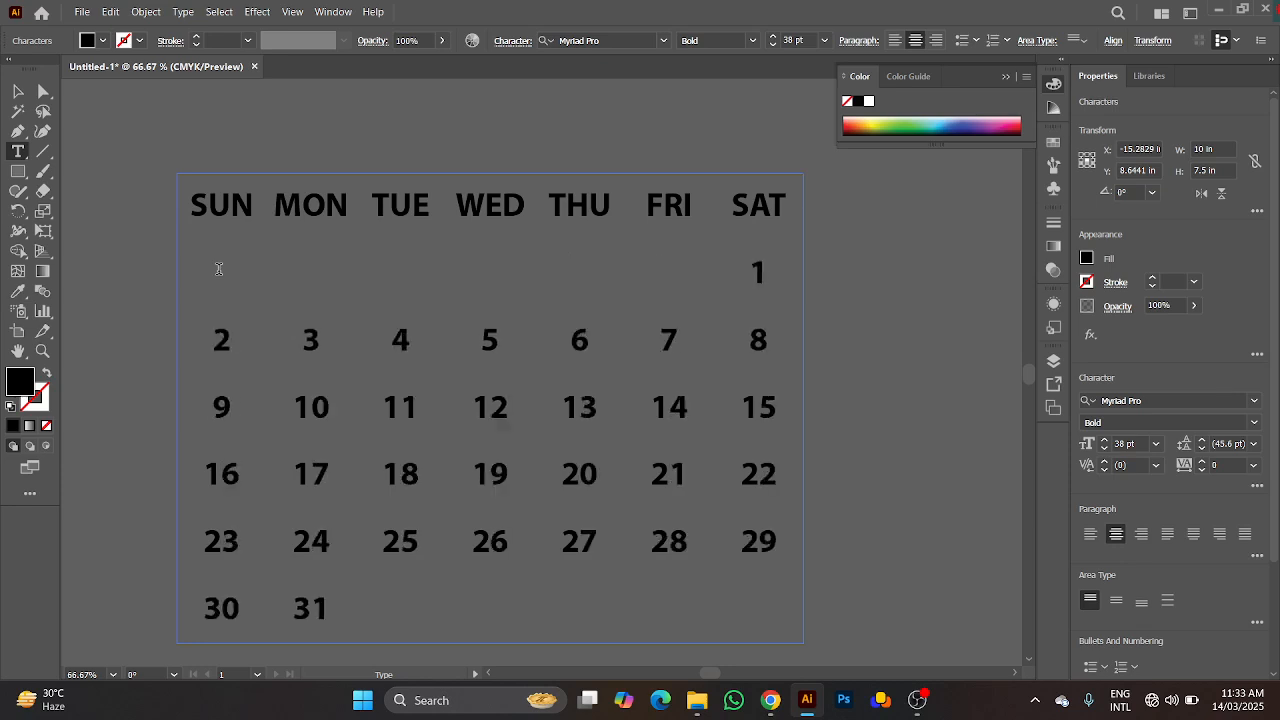
pyautogui.press('BackSpace')
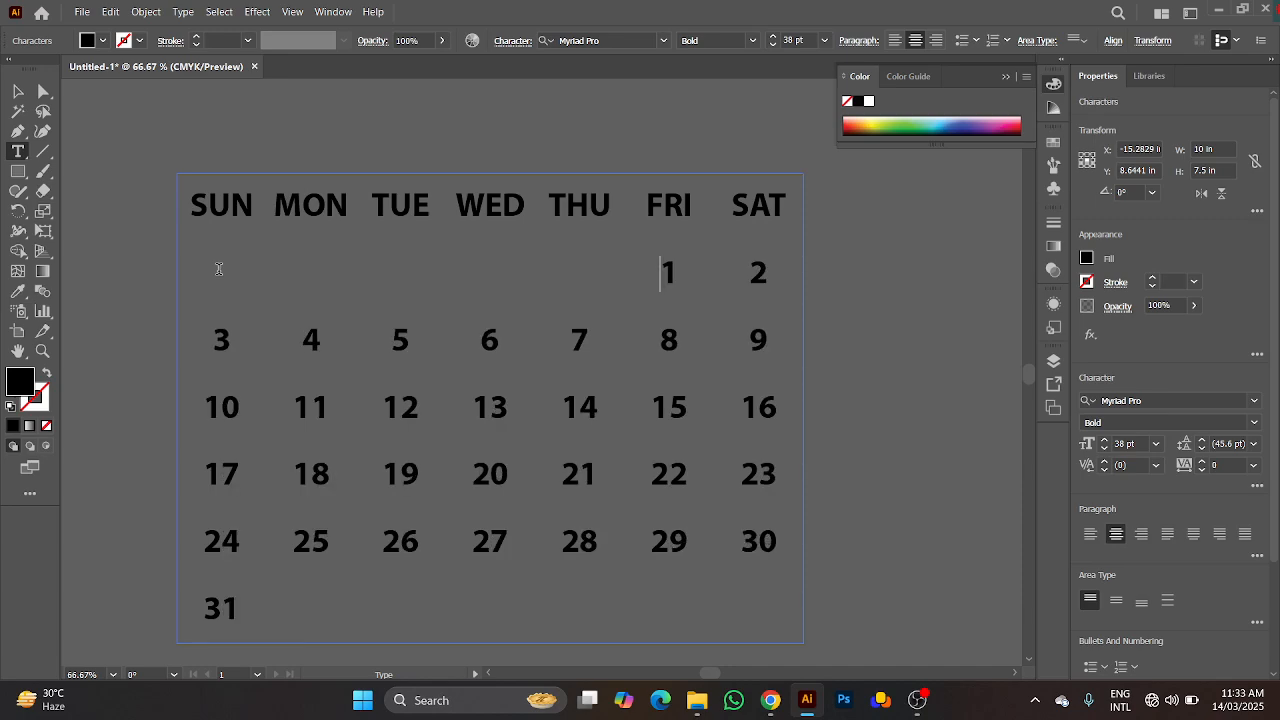
pyautogui.scroll(-1, 219, 269)
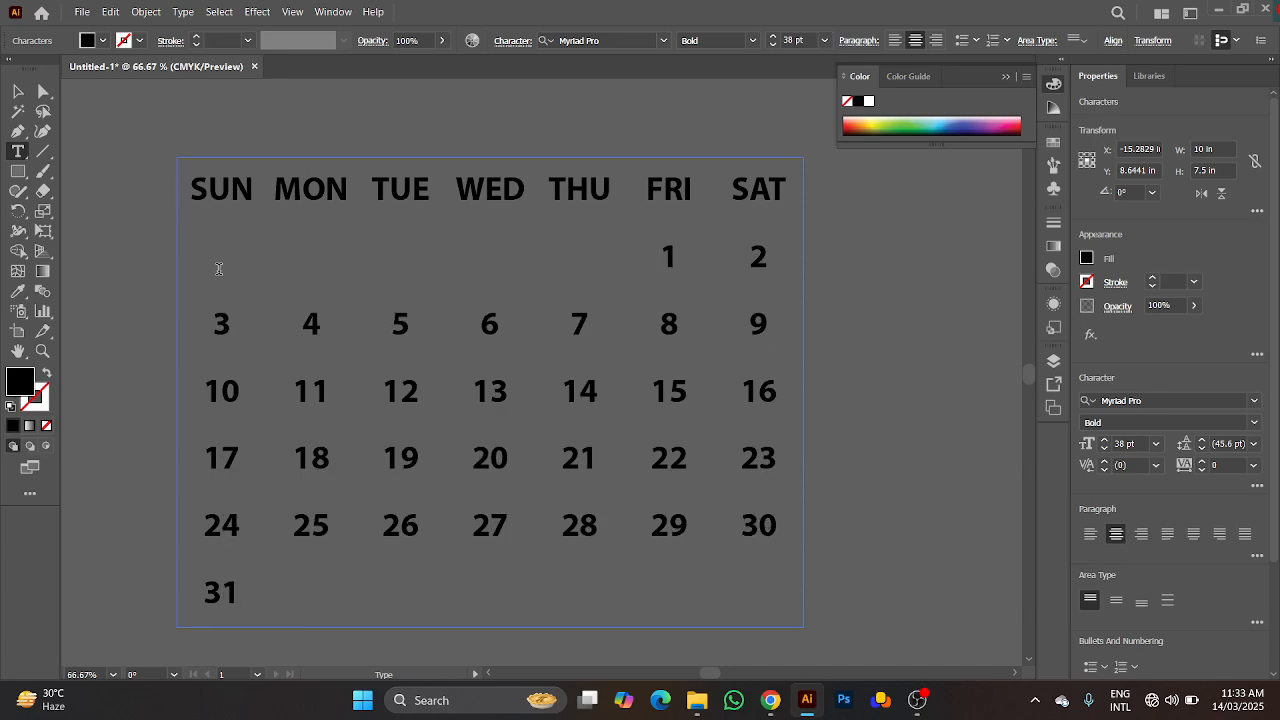
pyautogui.click(17, 93)
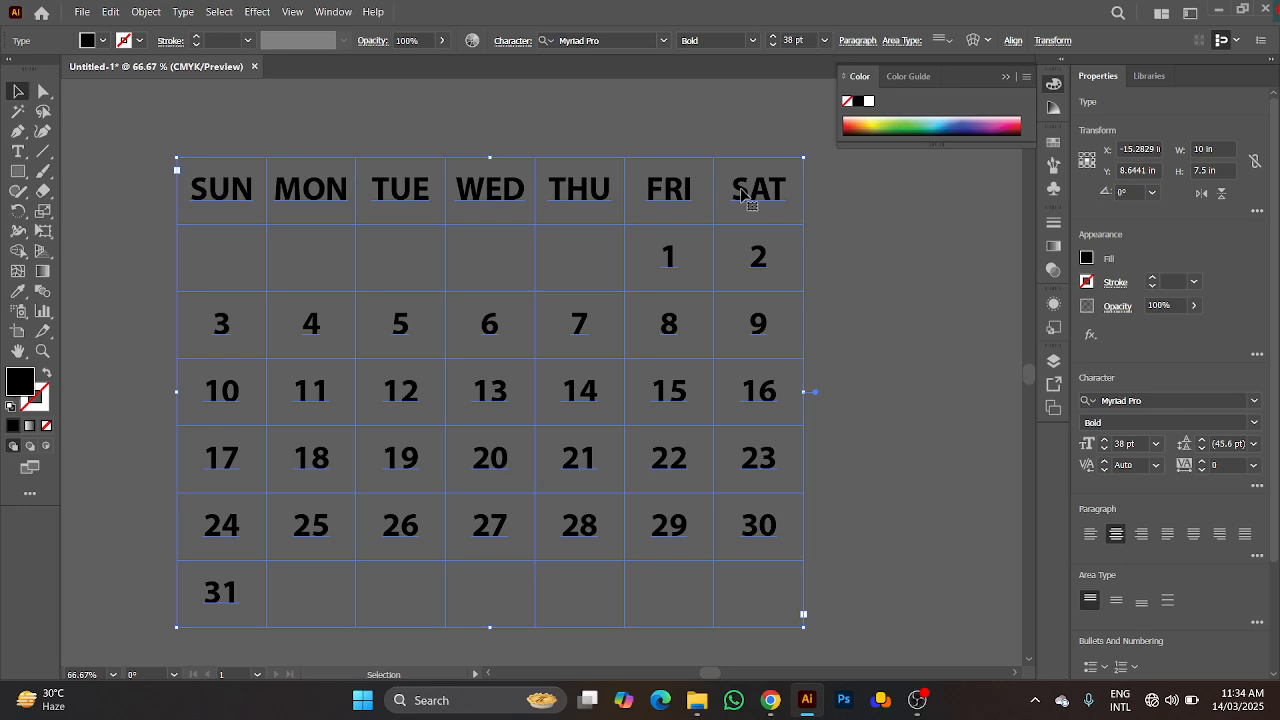
# Step: Fill the FRI and SAT headings with red, using 100% magenta and 100% yellow
pyautogui.doubleClick(636, 184)
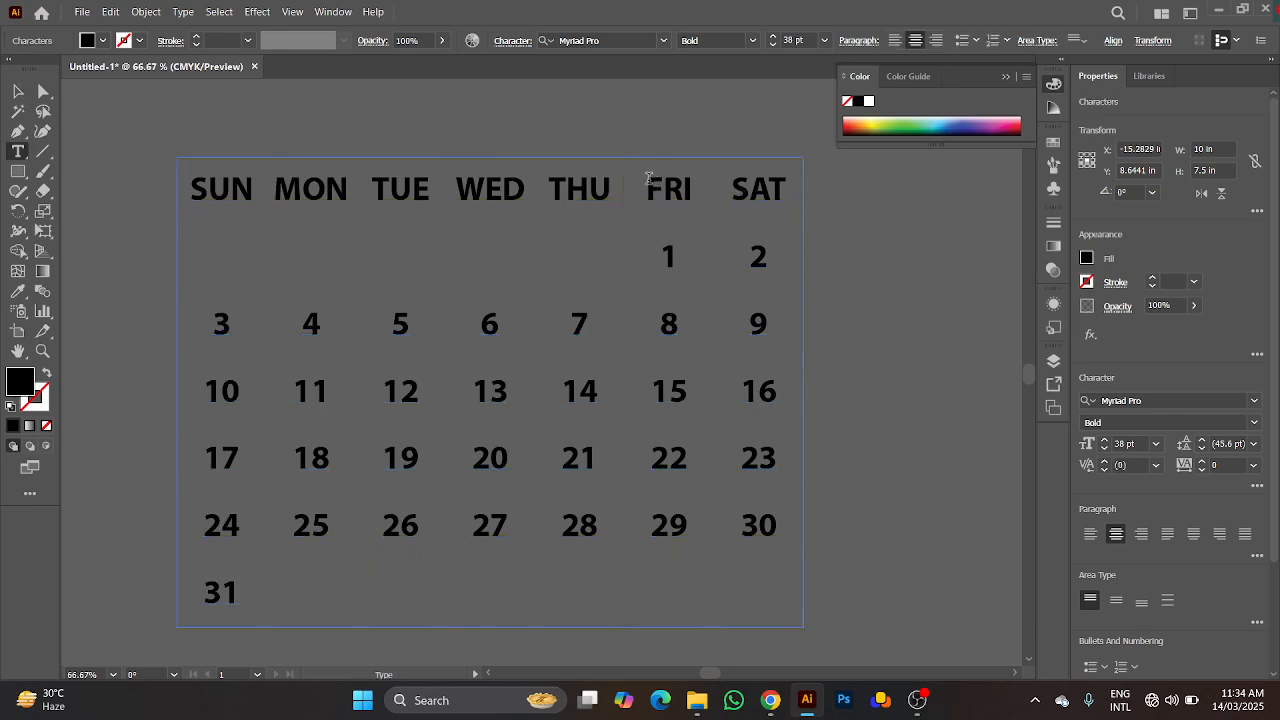
pyautogui.moveTo(646, 178); pyautogui.dragTo(738, 544)
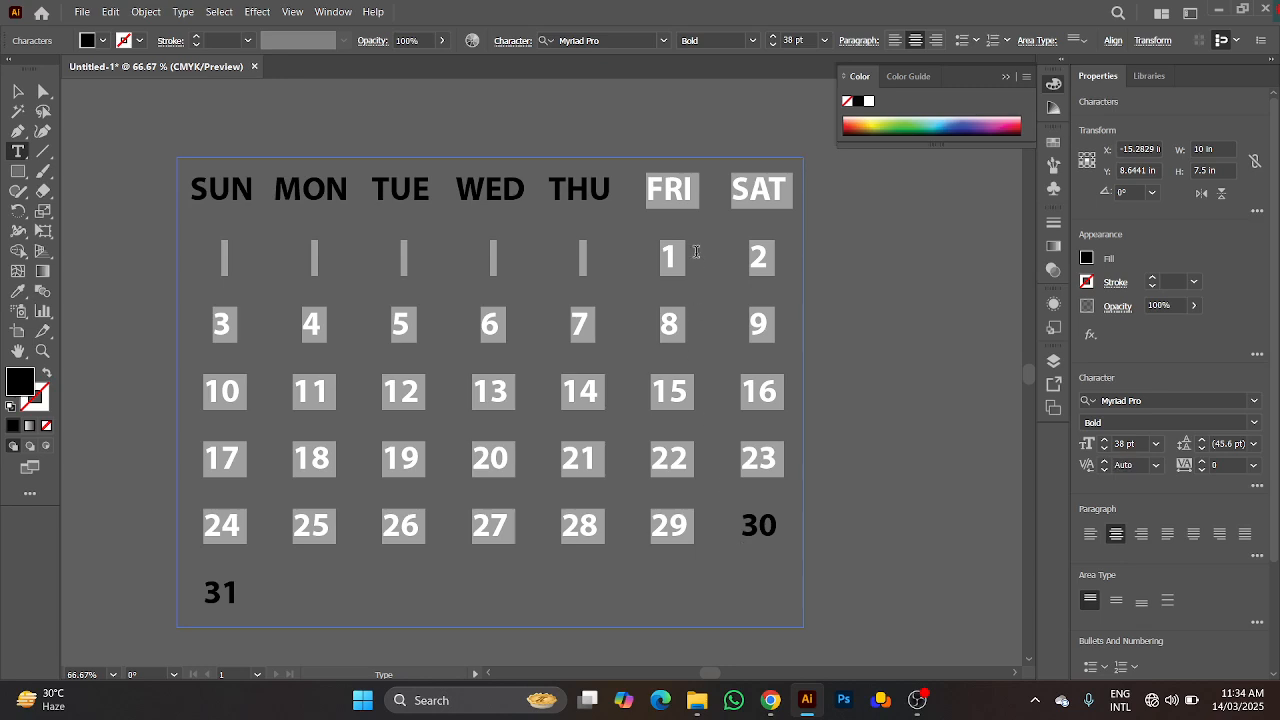
pyautogui.click(645, 178)
pyautogui.moveTo(645, 178); pyautogui.dragTo(791, 181)
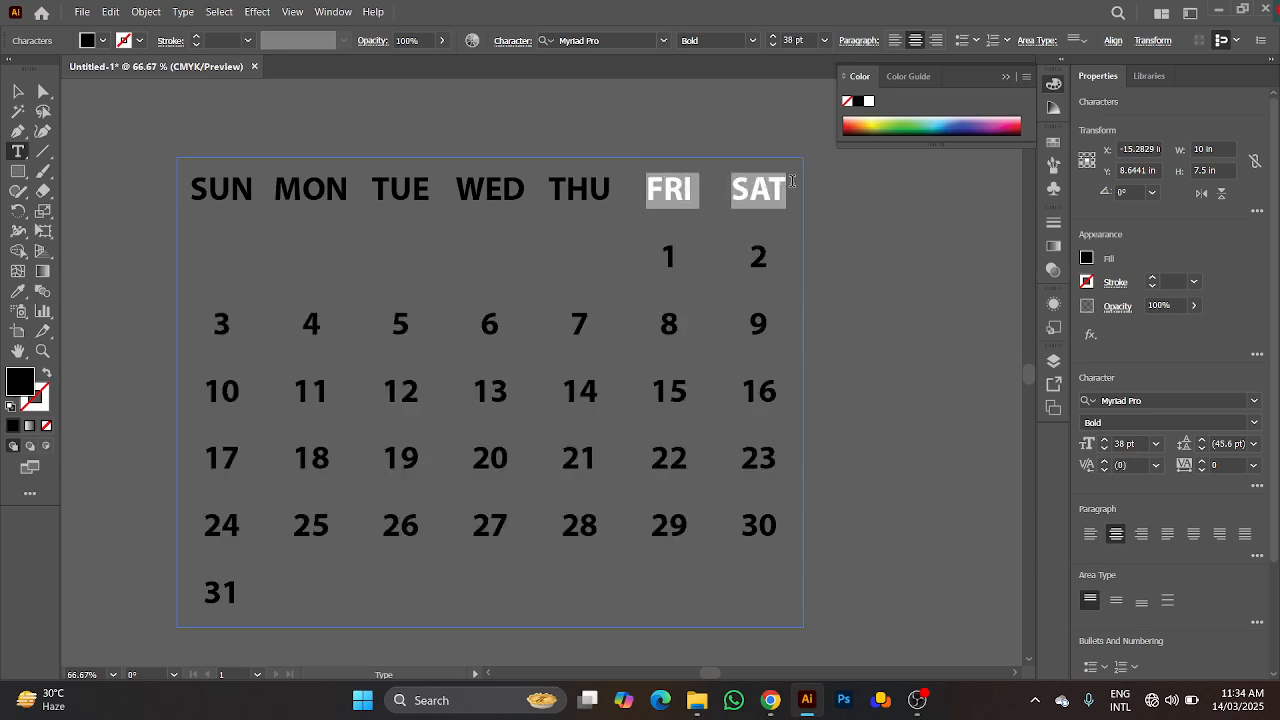
pyautogui.doubleClick(22, 387)
pyautogui.moveTo(929, 328); pyautogui.dragTo(1048, 183)
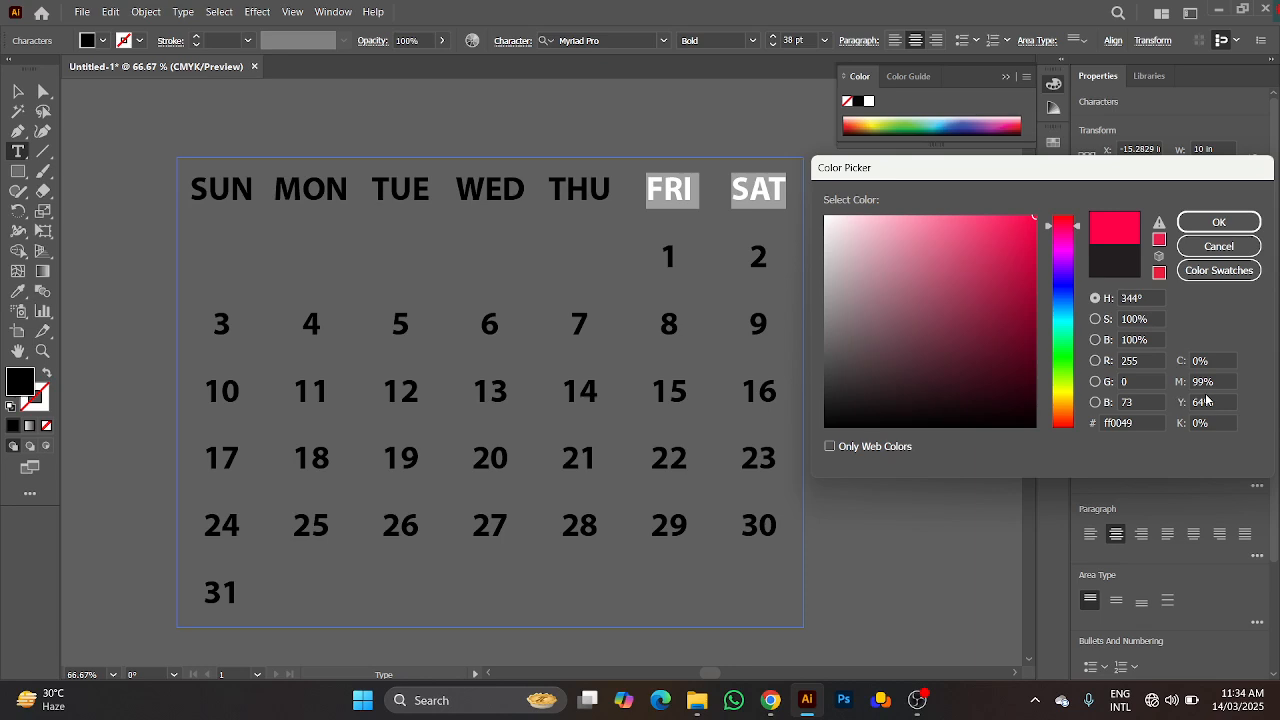
pyautogui.click(1225, 384)
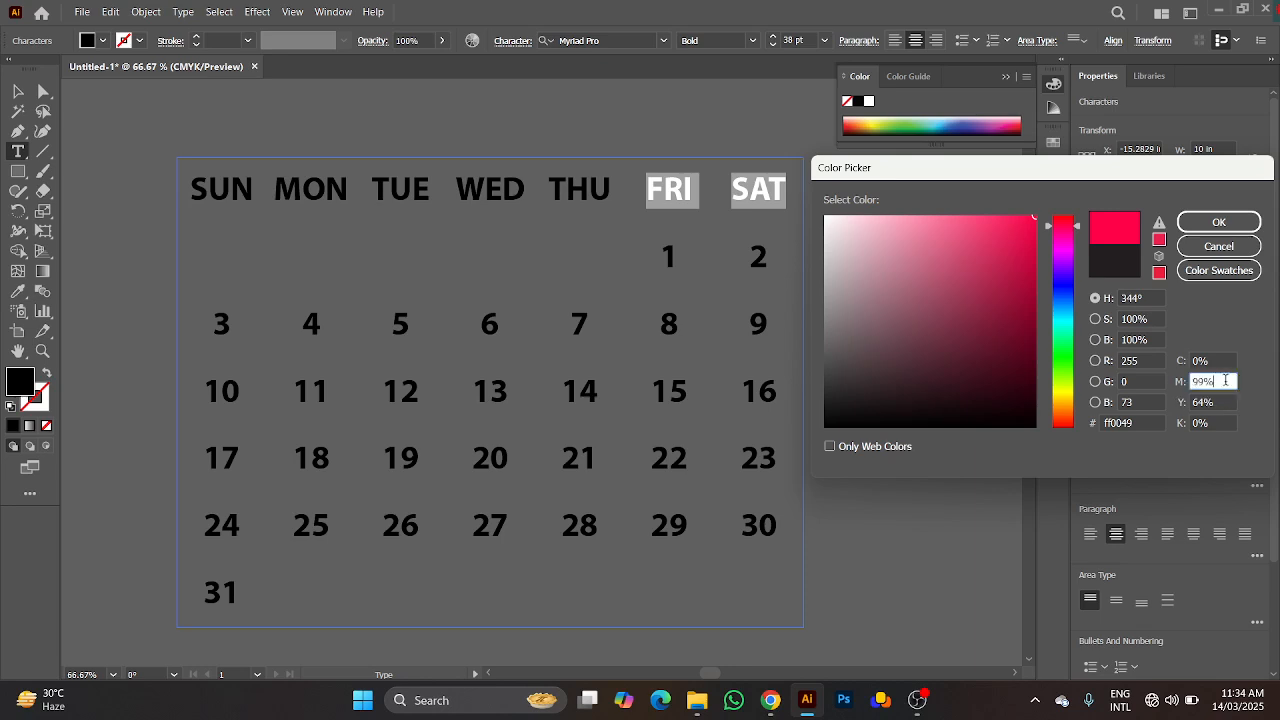
pyautogui.write('100')
pyautogui.press('Tab')
pyautogui.write('100')
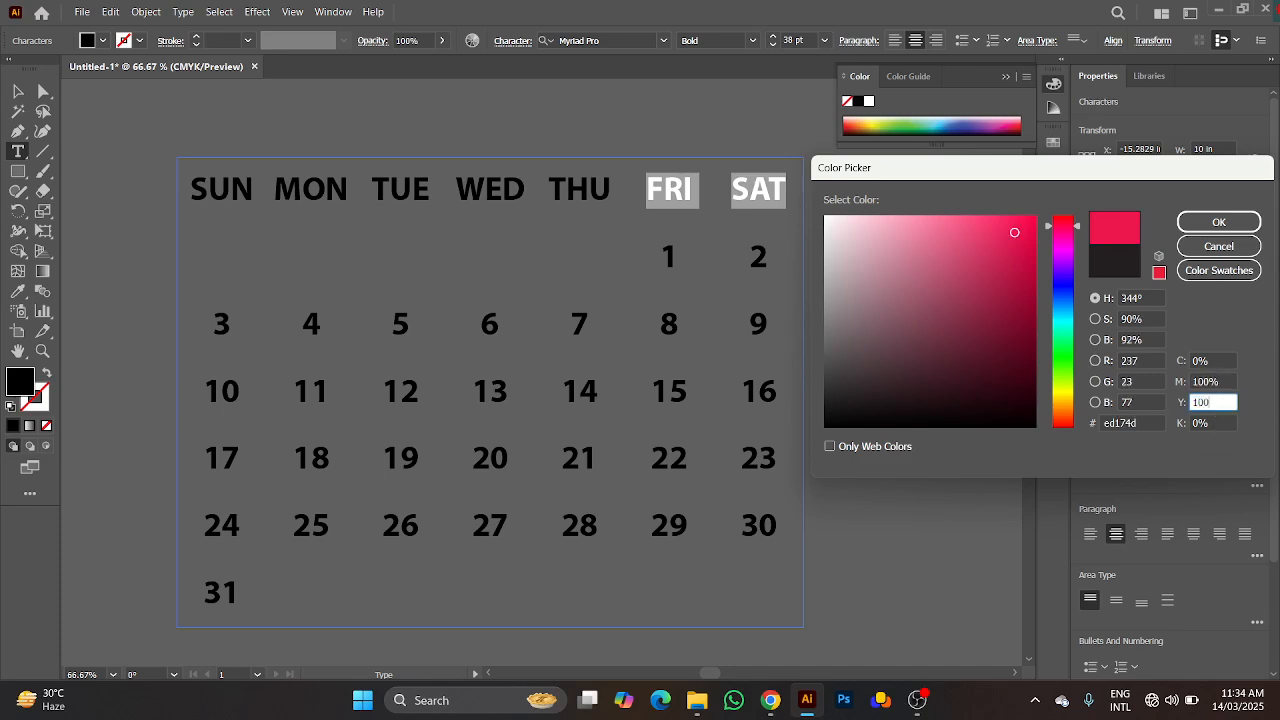
pyautogui.click(1219, 222)
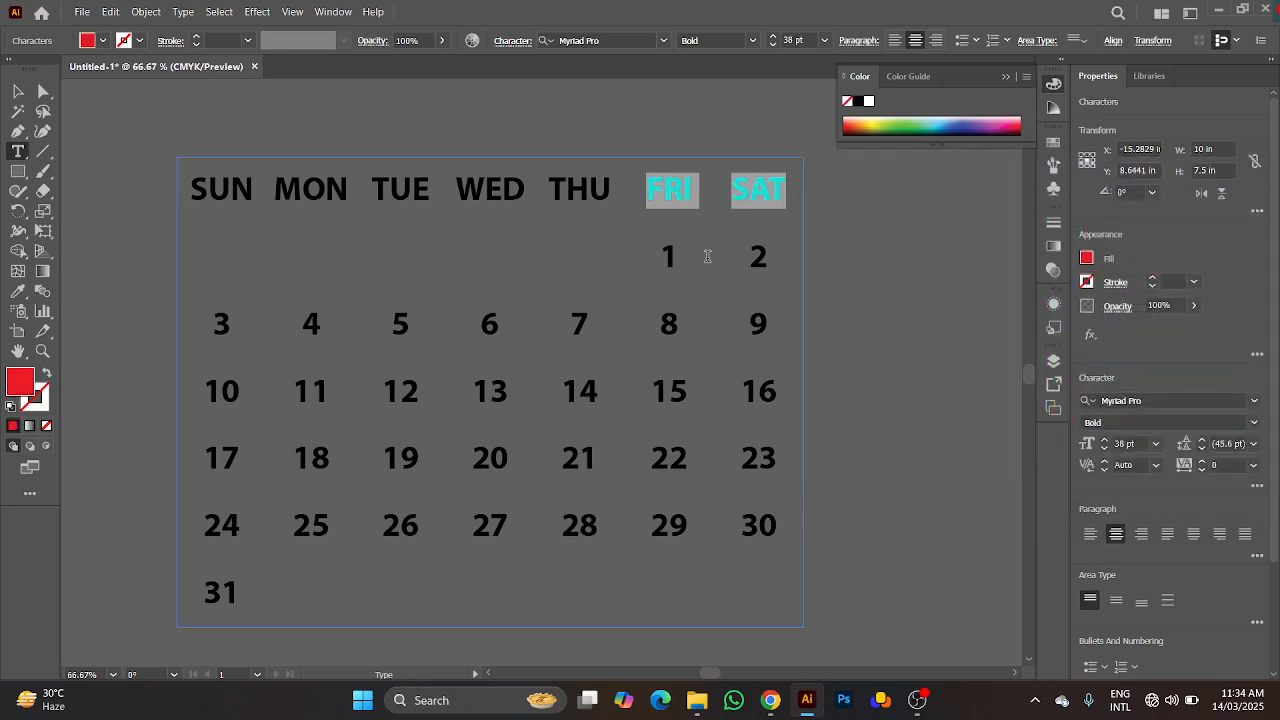
# Step: Fill the dates 1 and 2 under FRI and SAT with CMYK Red and check the colour values
pyautogui.moveTo(662, 256); pyautogui.dragTo(801, 258)
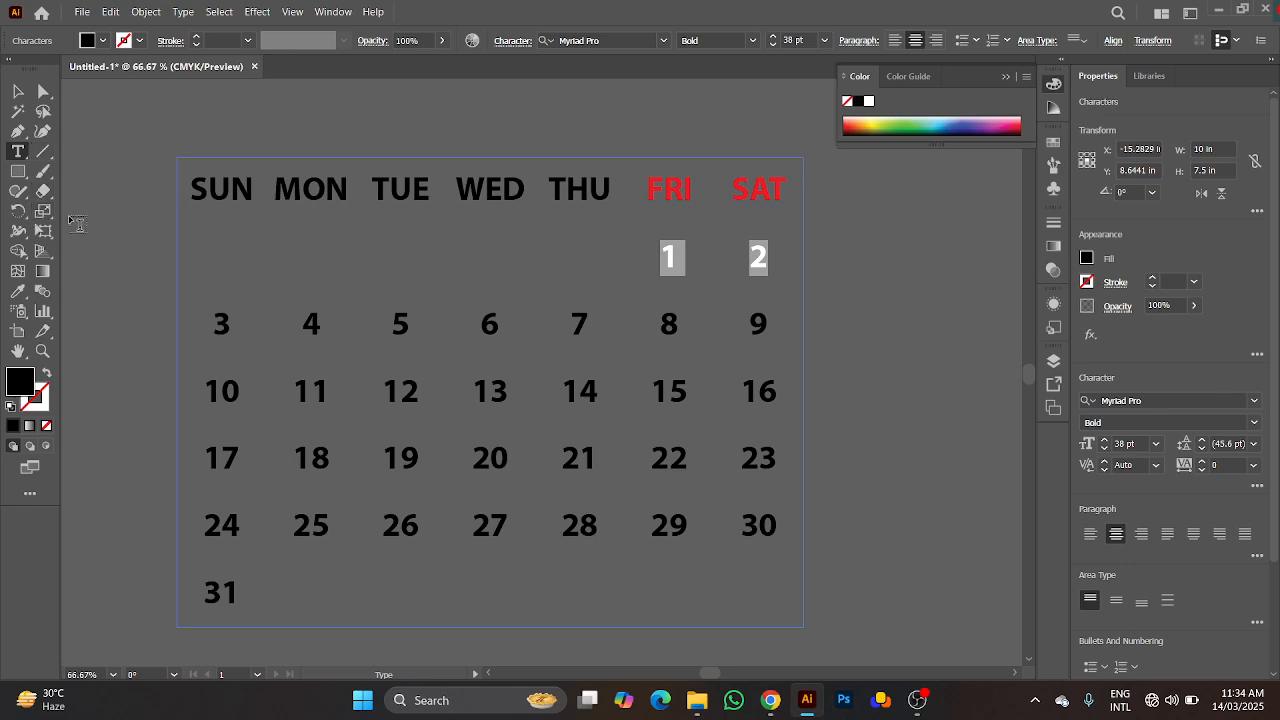
pyautogui.click(103, 41)
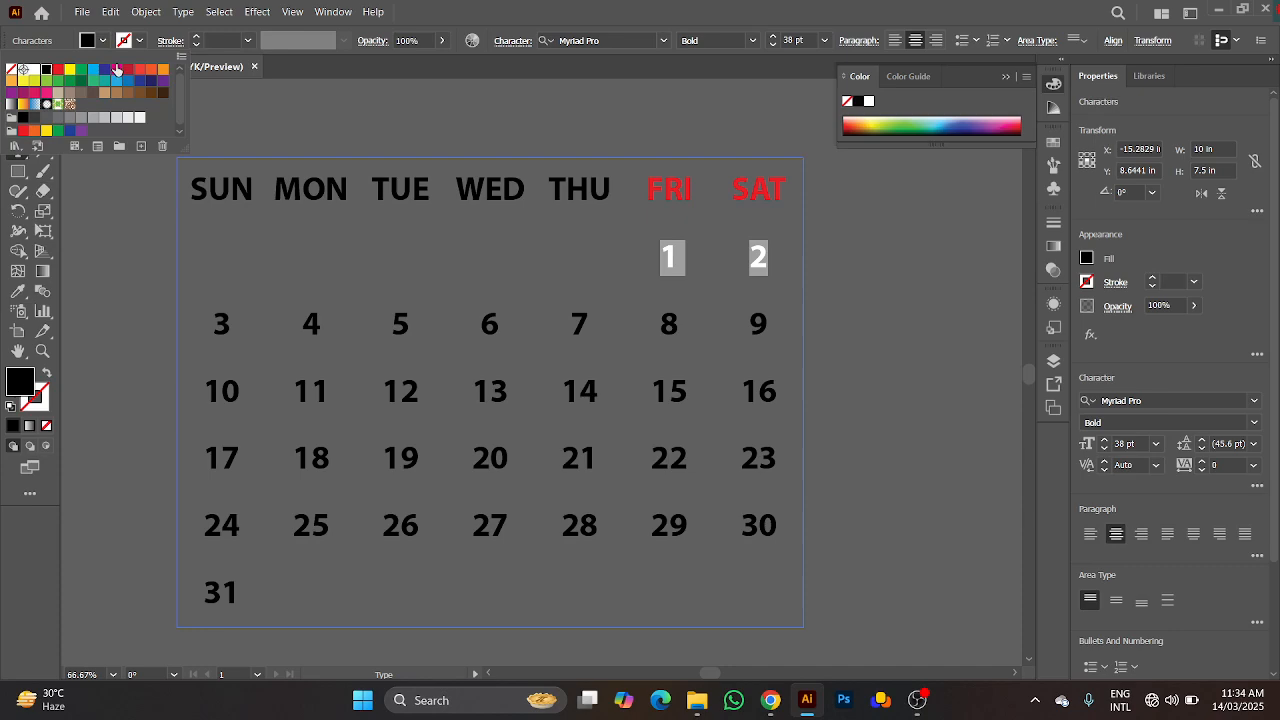
pyautogui.click(58, 70)
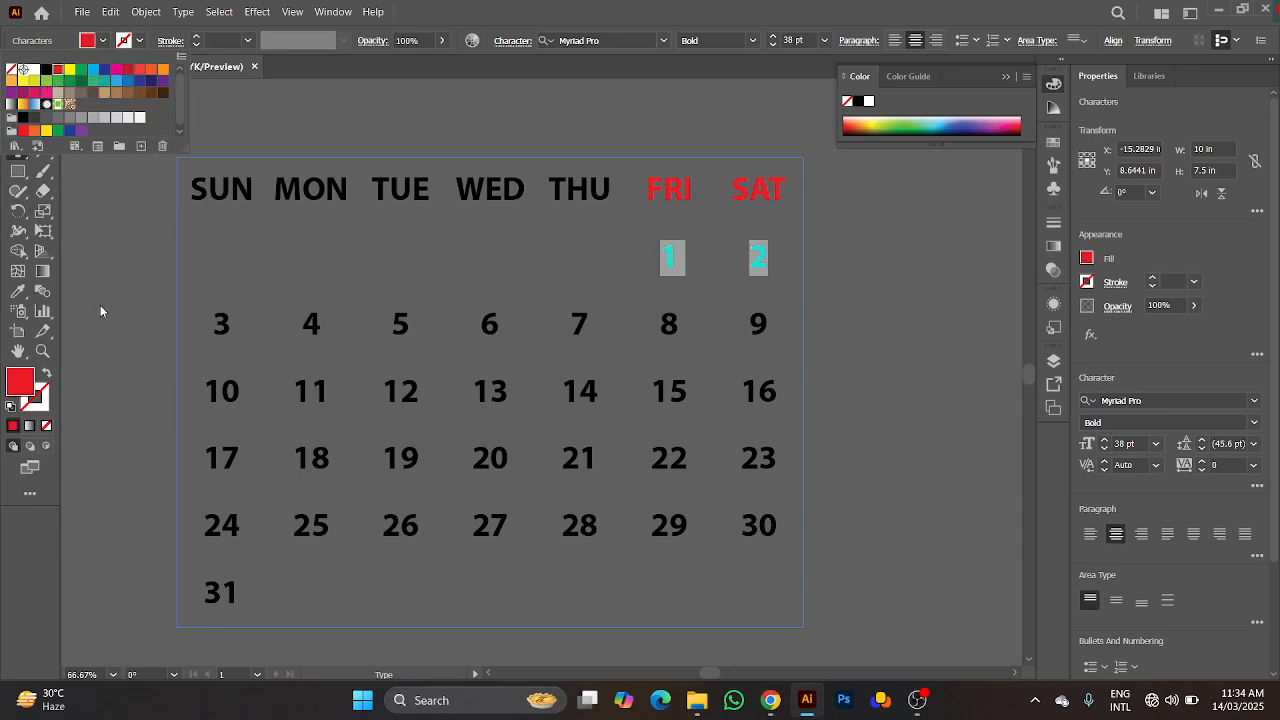
pyautogui.doubleClick(24, 386)
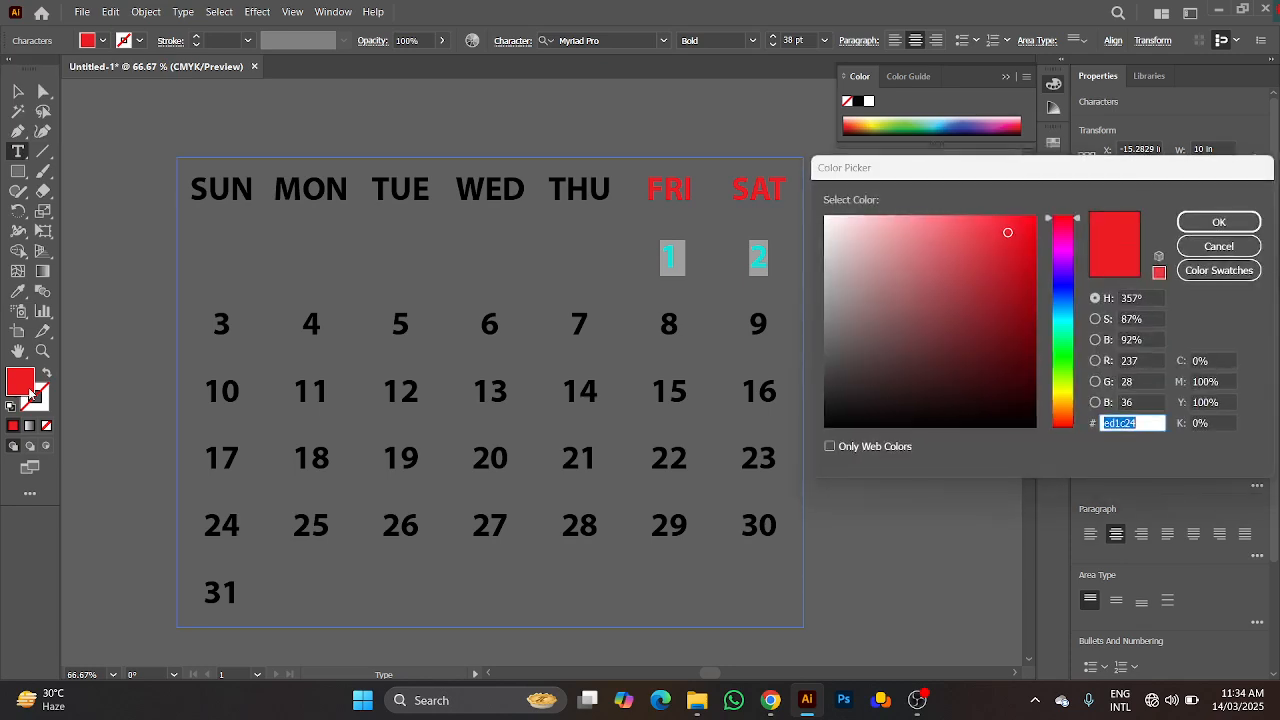
pyautogui.click(1219, 222)
# Step: Fill the dates 8, 9, 15 and 16 in the FRI and SAT columns with CMYK Red
pyautogui.moveTo(655, 322); pyautogui.dragTo(784, 329)
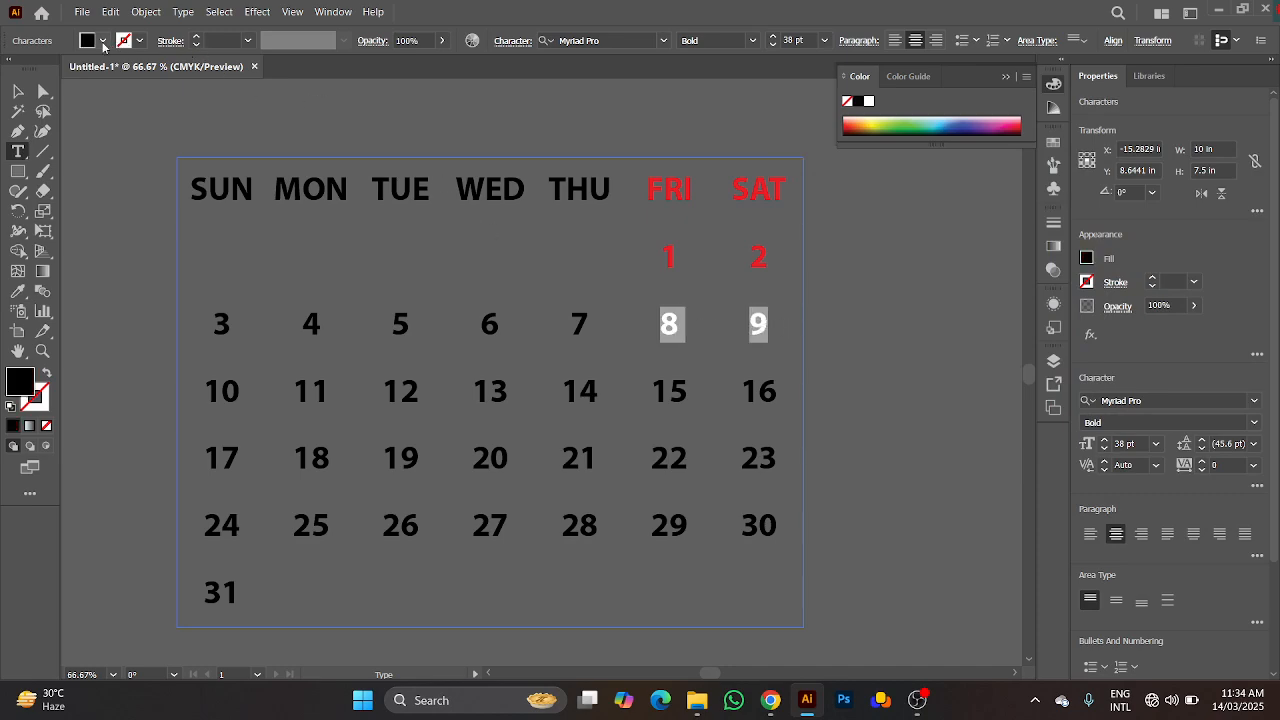
pyautogui.click(103, 40)
pyautogui.click(55, 75)
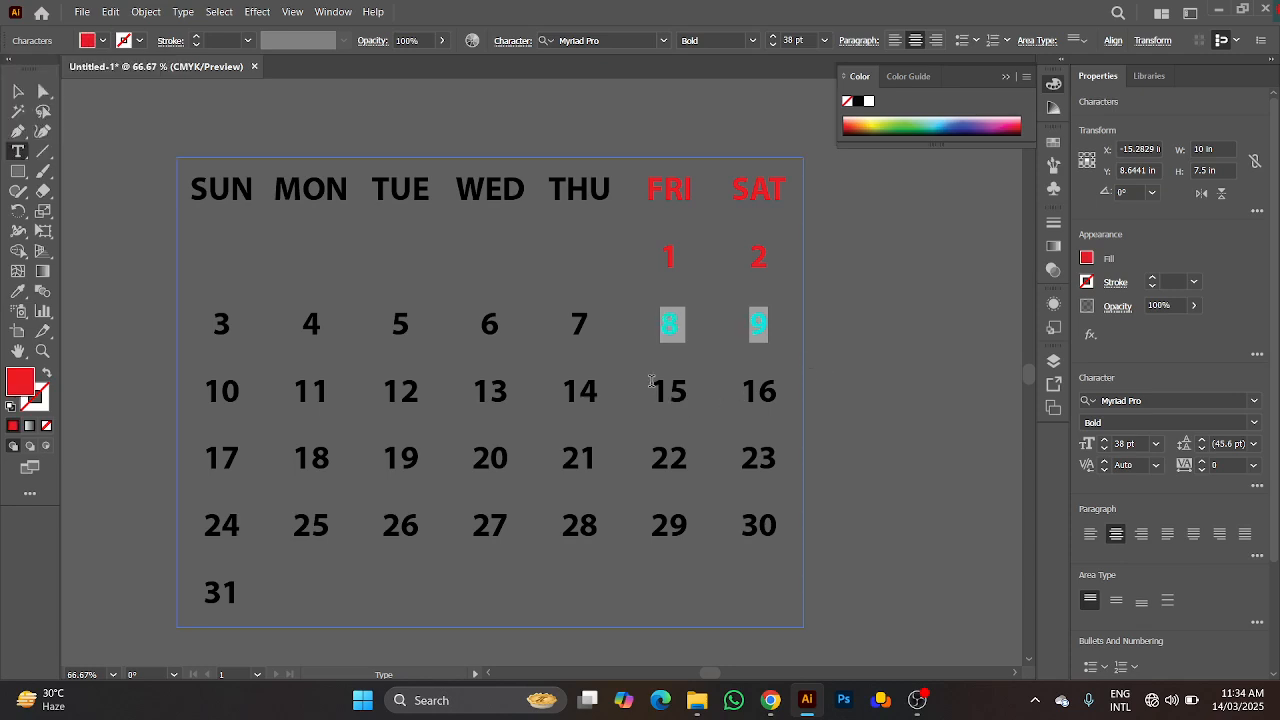
pyautogui.moveTo(651, 381); pyautogui.dragTo(792, 402)
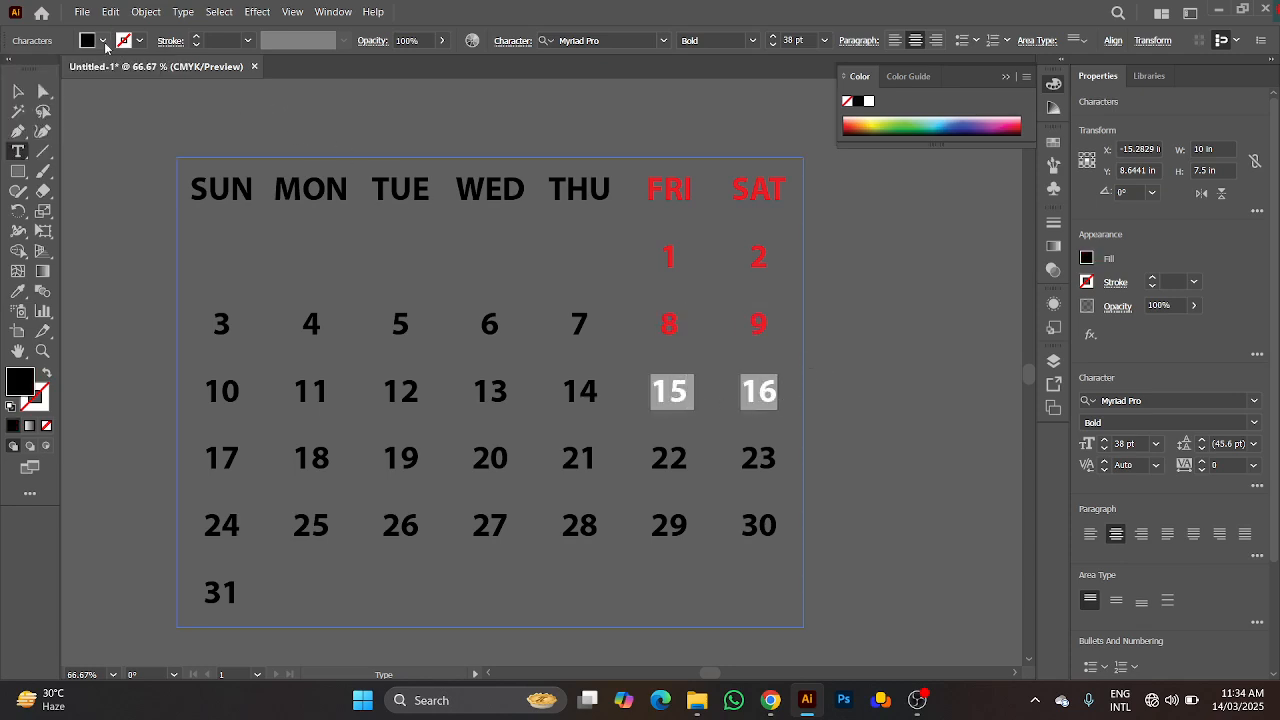
pyautogui.click(105, 44)
pyautogui.click(56, 71)
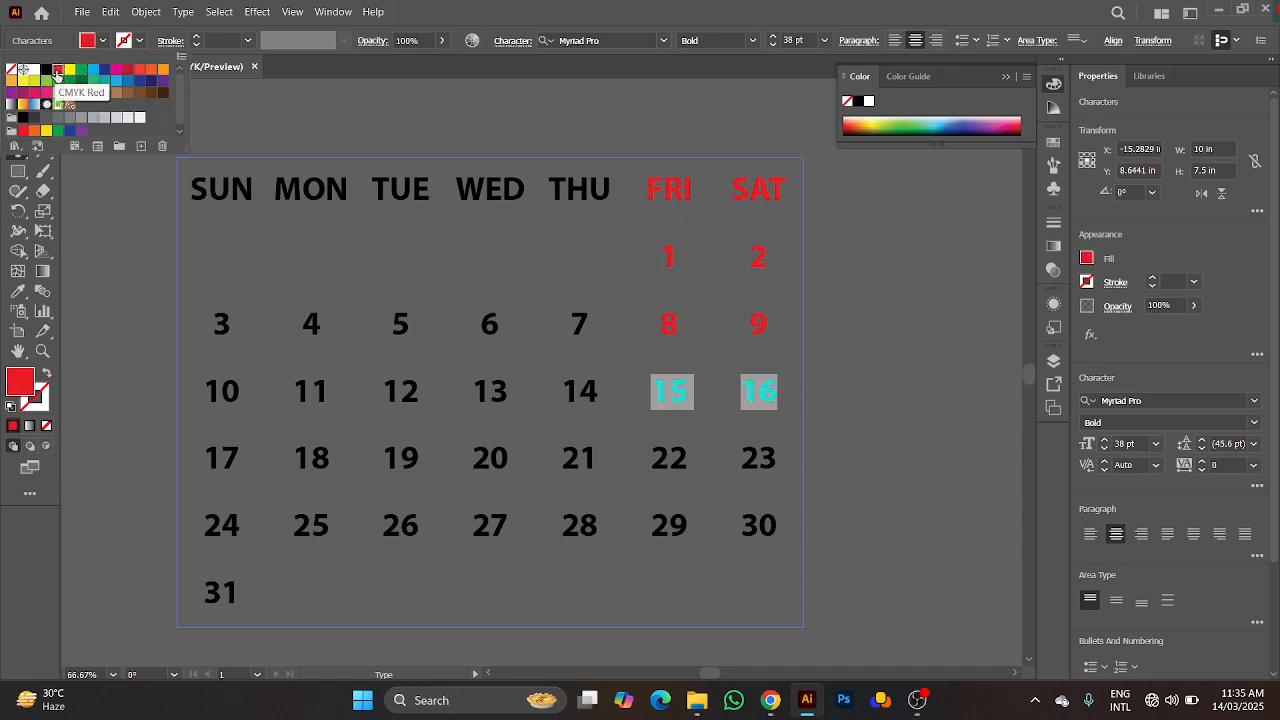
# Step: Fill the dates 22, 23, 29 and 30 in the FRI and SAT columns with CMYK Red and deselect the text
pyautogui.click(672, 452)
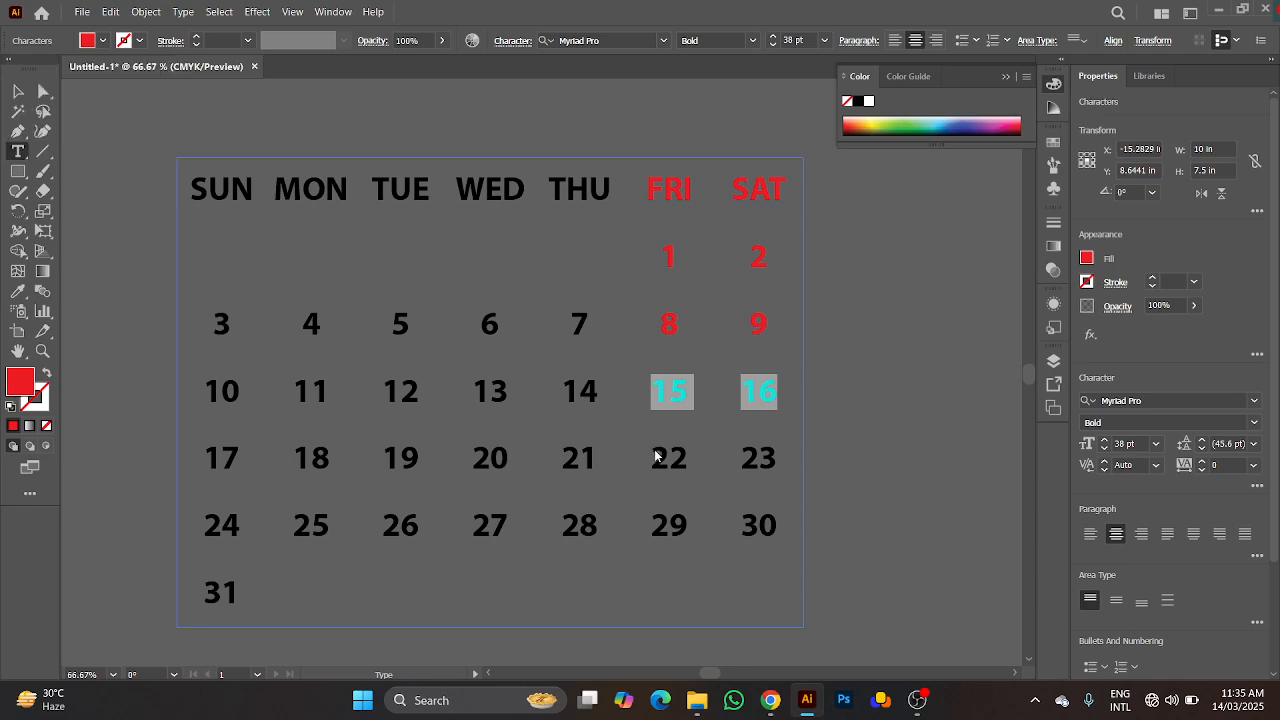
pyautogui.moveTo(651, 450); pyautogui.dragTo(806, 454)
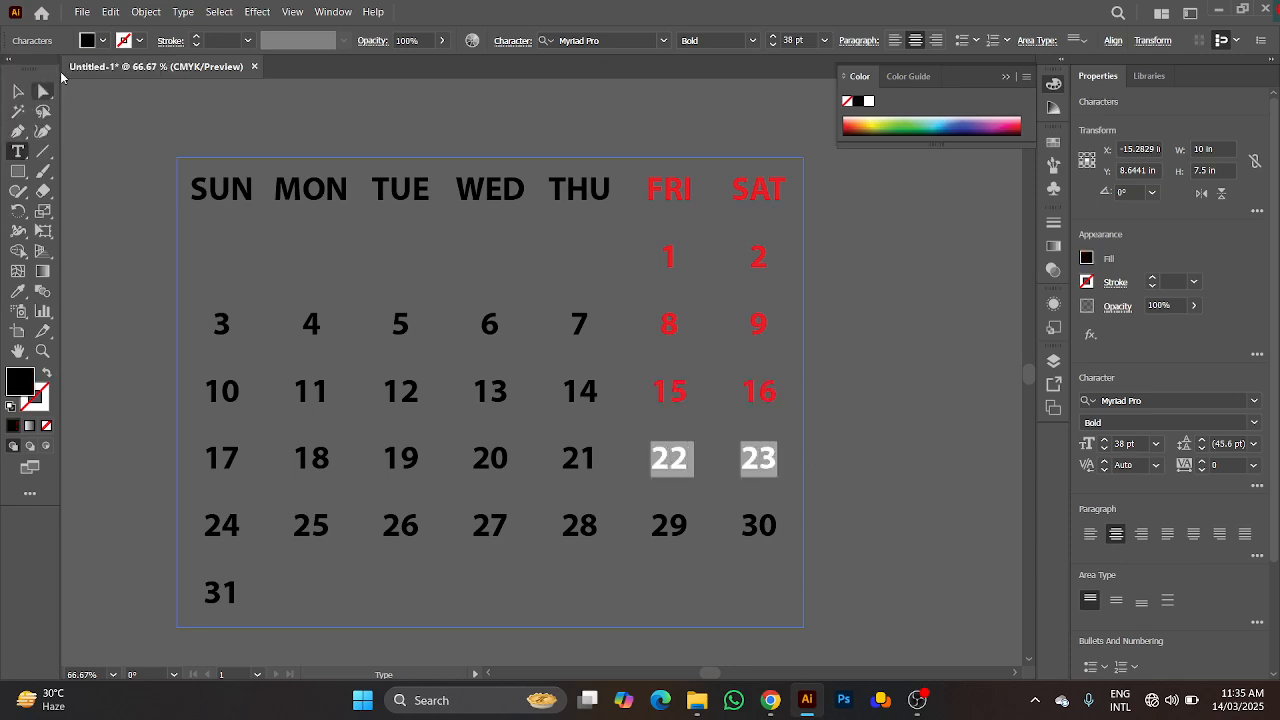
pyautogui.click(104, 41)
pyautogui.click(57, 70)
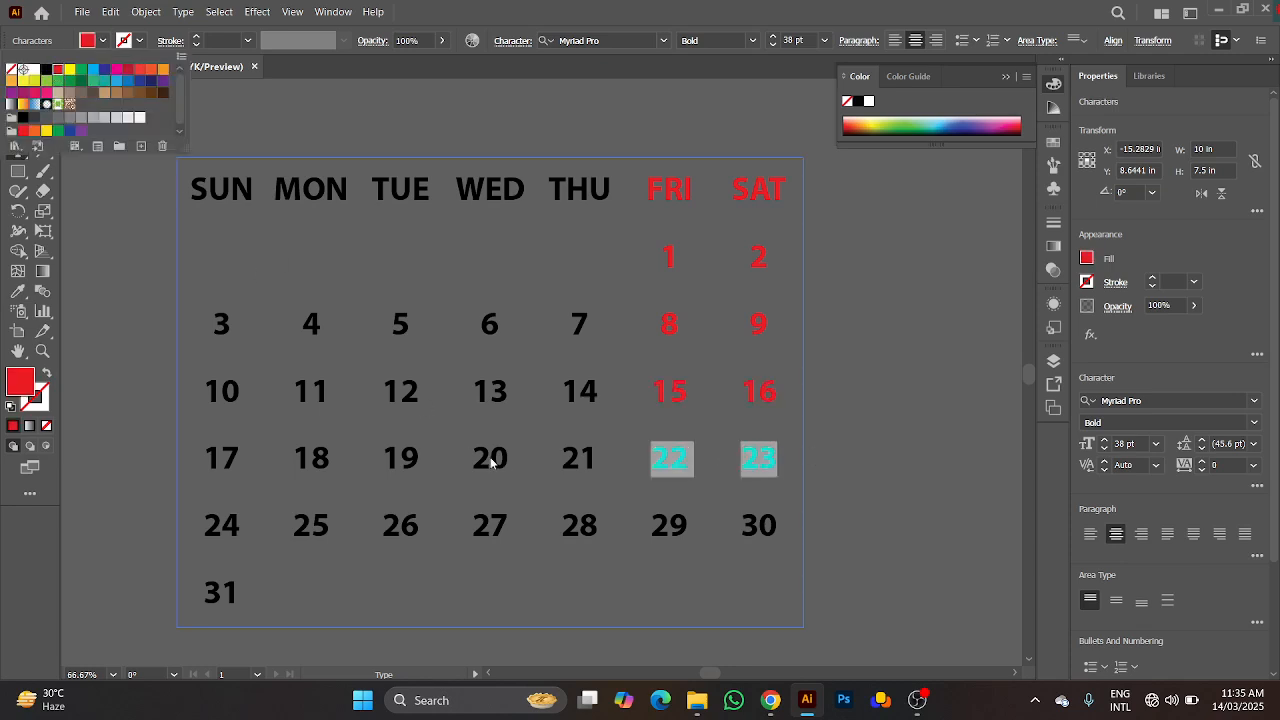
pyautogui.click(655, 530)
pyautogui.moveTo(650, 520); pyautogui.dragTo(783, 536)
pyautogui.click(99, 41)
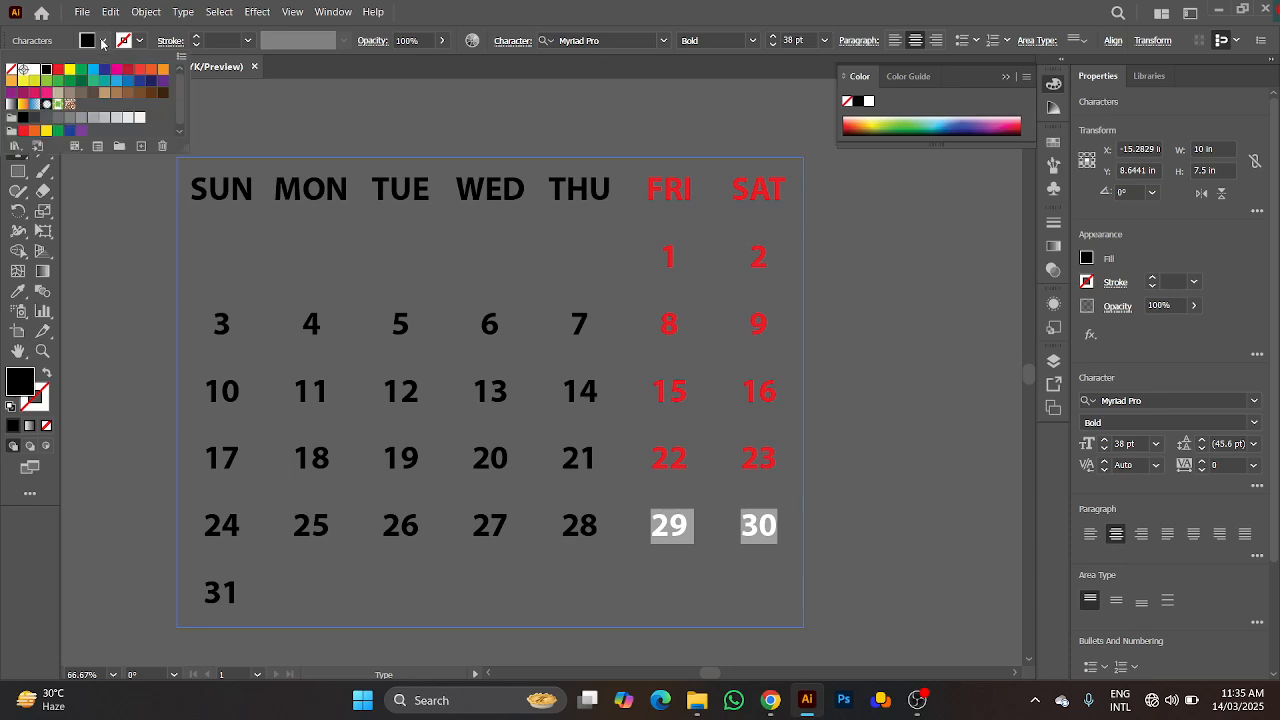
pyautogui.click(57, 70)
pyautogui.click(382, 118)
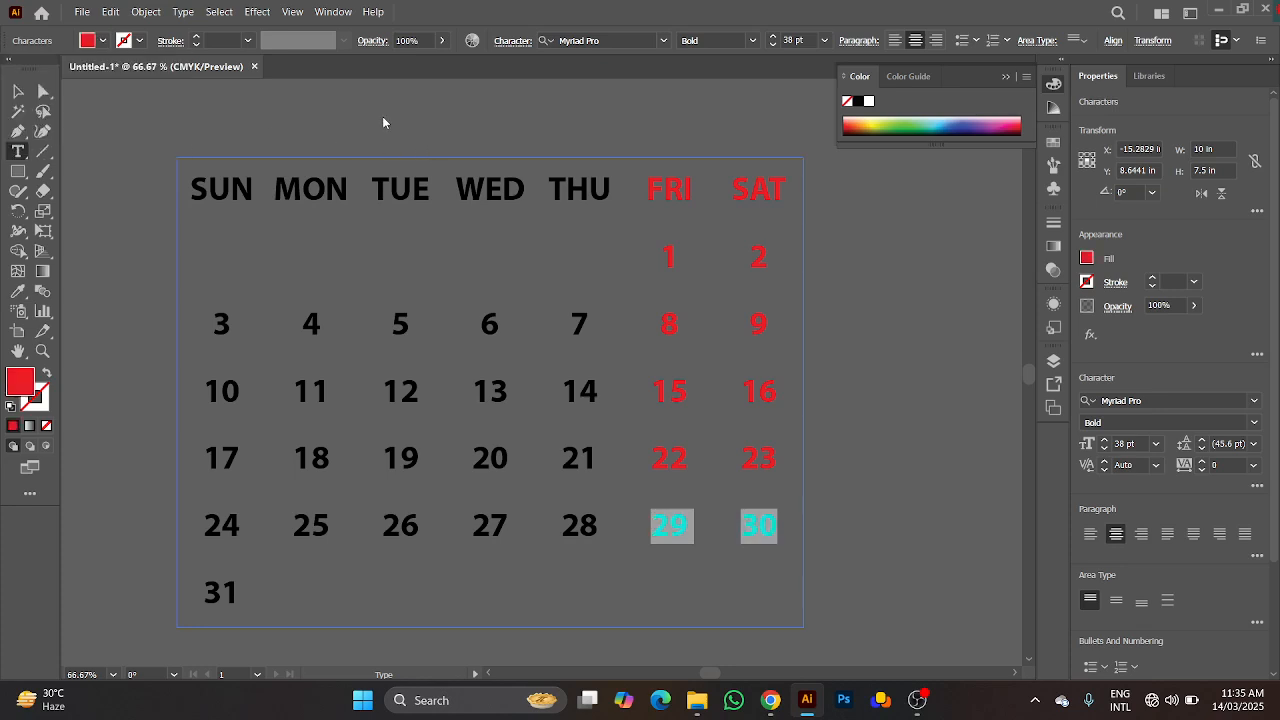
pyautogui.click(17, 91)
pyautogui.click(240, 134)
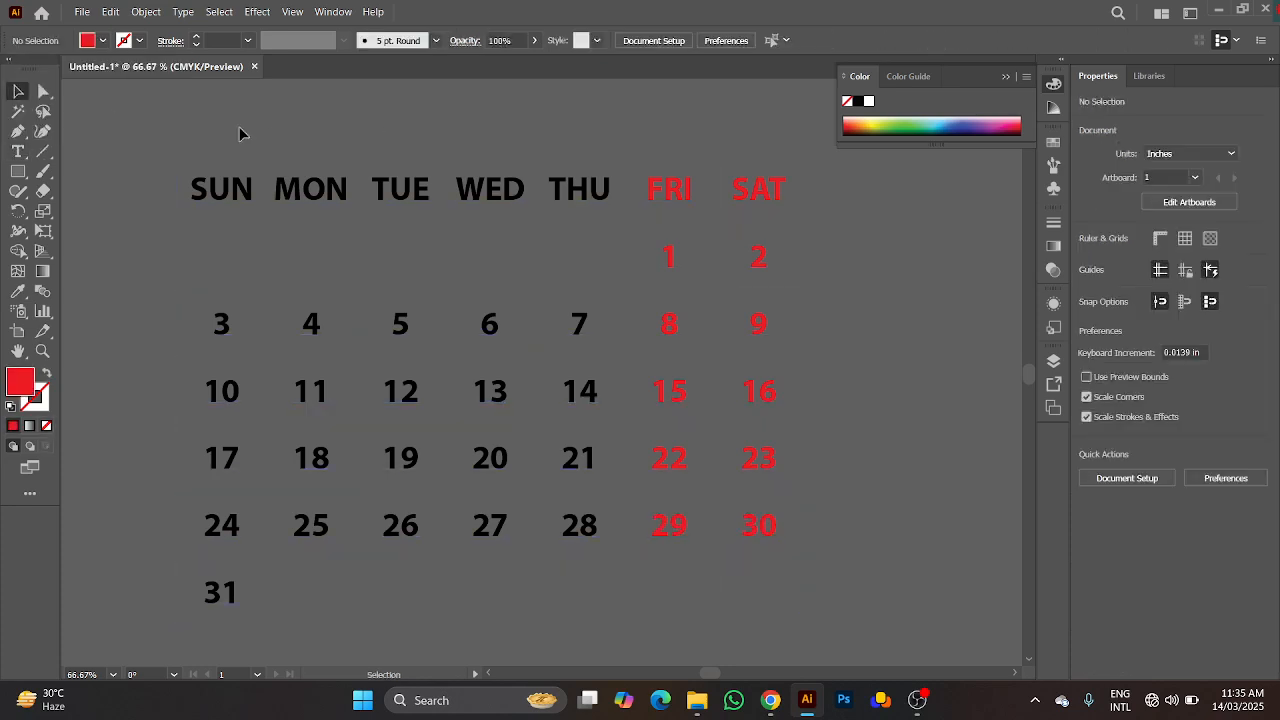
# Step: Delete the black rectangle from the lower half of the calendar artboard
pyautogui.scroll(-2, 240, 134)
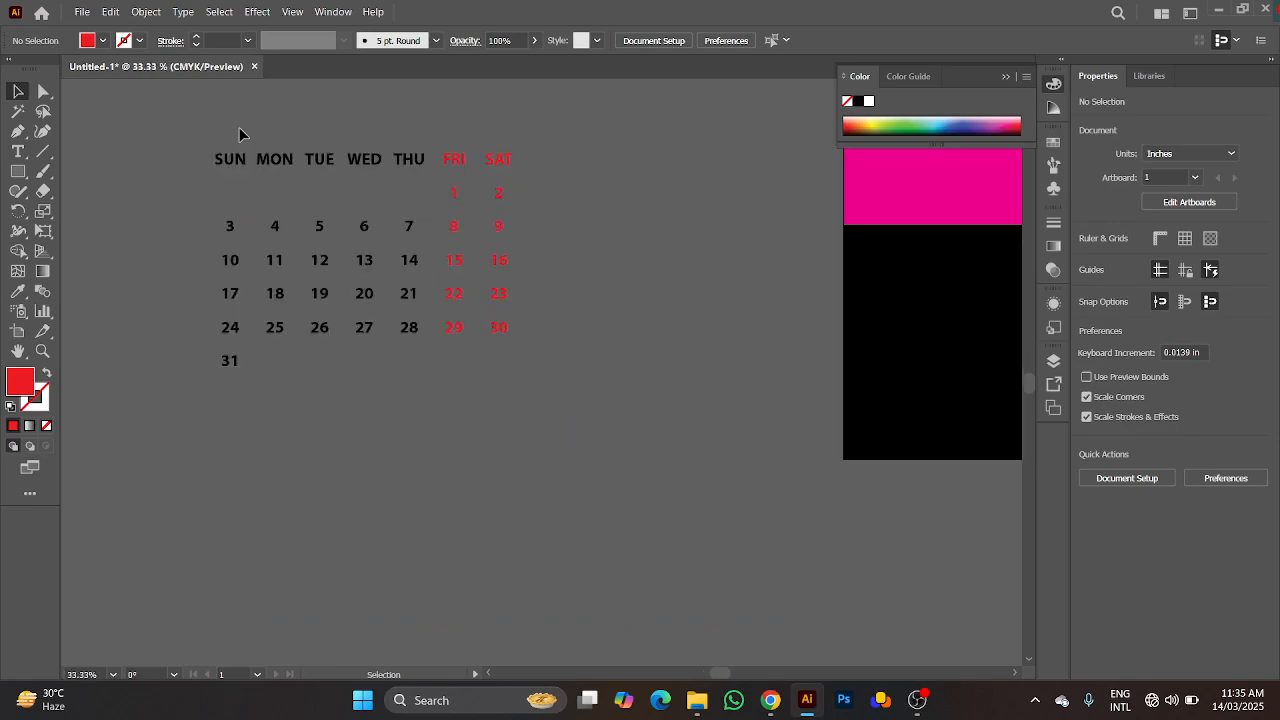
pyautogui.scroll(-1, 240, 134)
pyautogui.moveTo(240, 134); pyautogui.dragTo(210, 233)
pyautogui.click(745, 374)
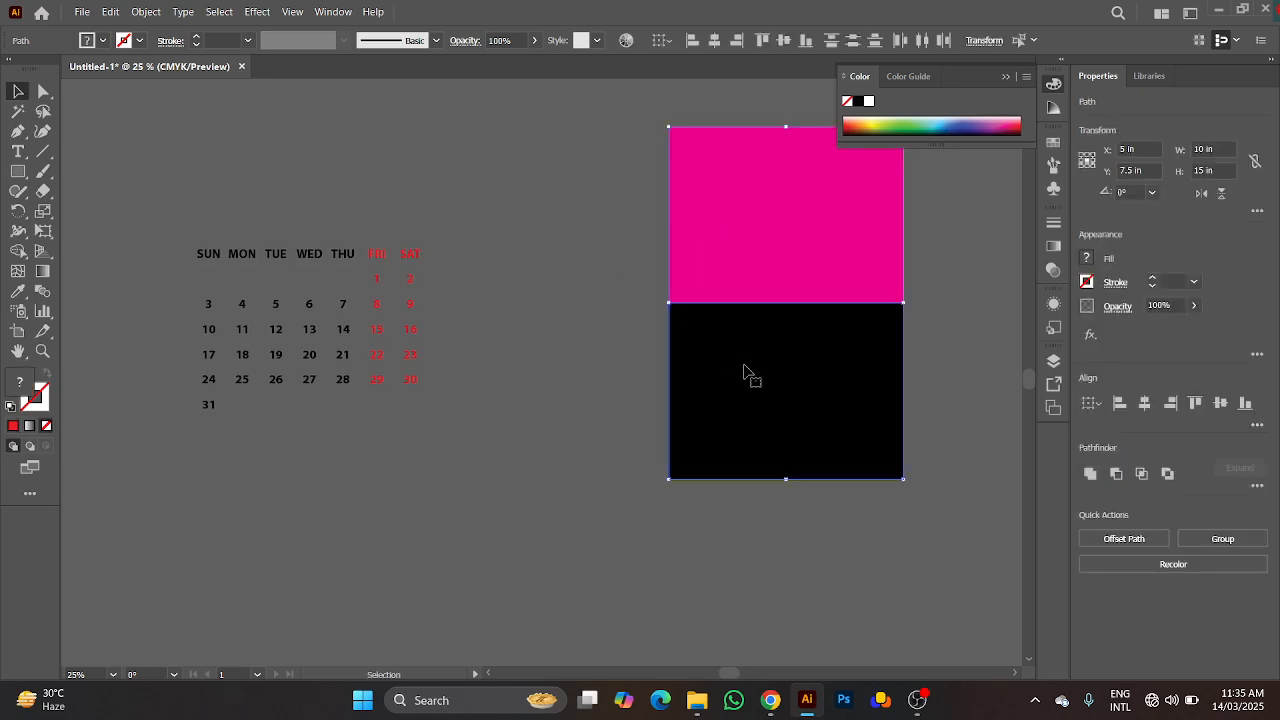
pyautogui.click(623, 392)
pyautogui.click(769, 474)
pyautogui.press('Delete')
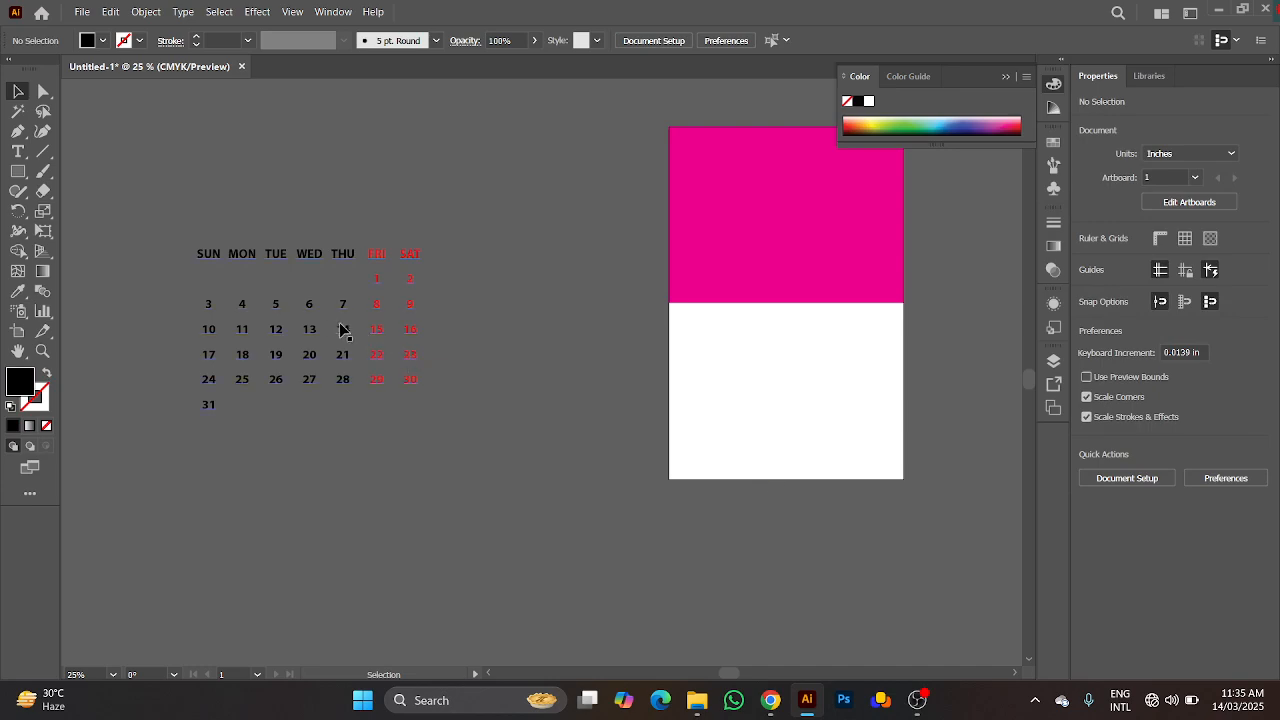
# Step: Move the date grid onto the empty lower half of the artboard, directly below the magenta rectangle
pyautogui.moveTo(343, 329); pyautogui.dragTo(793, 480)
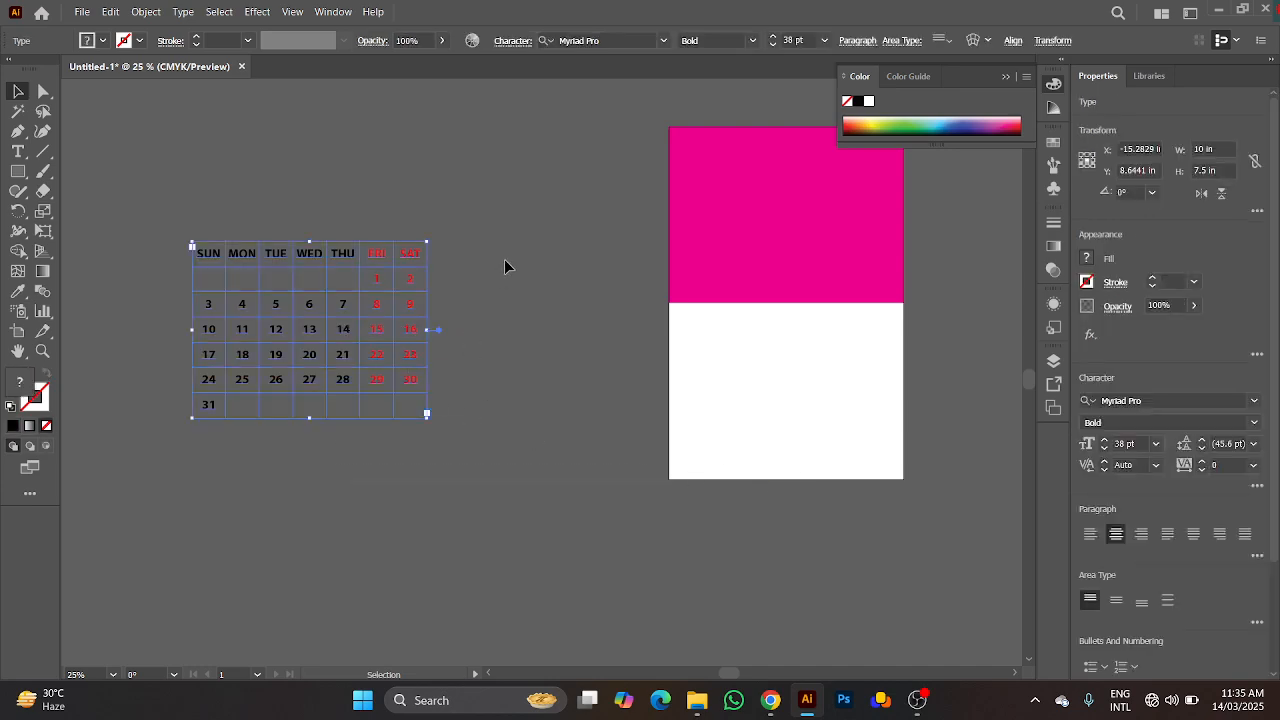
pyautogui.moveTo(377, 330); pyautogui.dragTo(862, 397)
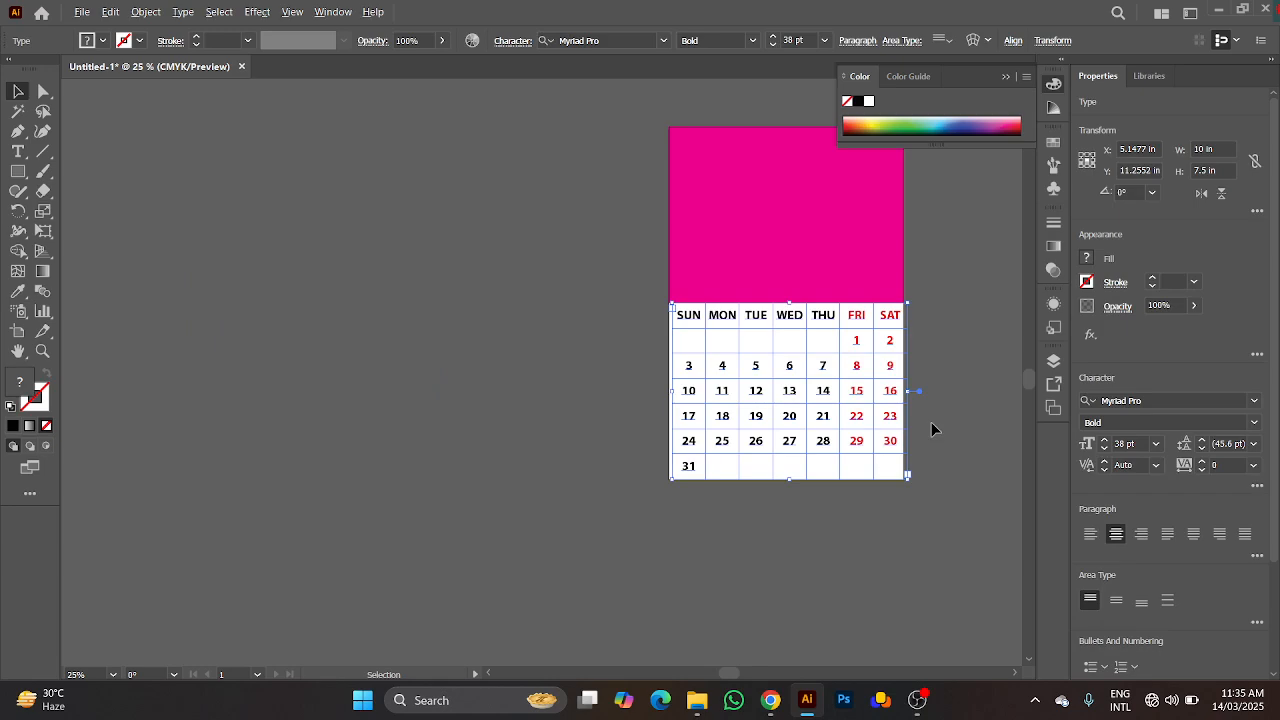
pyautogui.scroll(2, 931, 429)
pyautogui.hscroll(3, 931, 429)
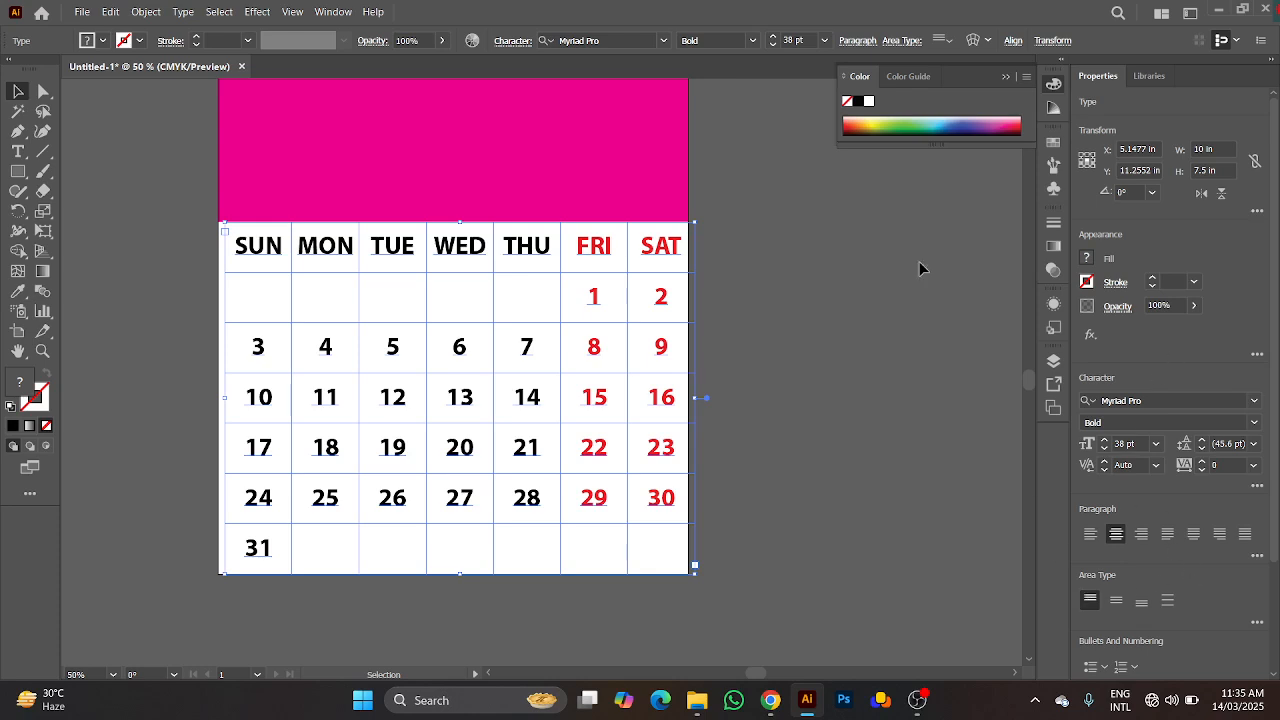
# Step: Centre the date grid horizontally on the artboard with the Align options and deselect it
pyautogui.click(331, 12)
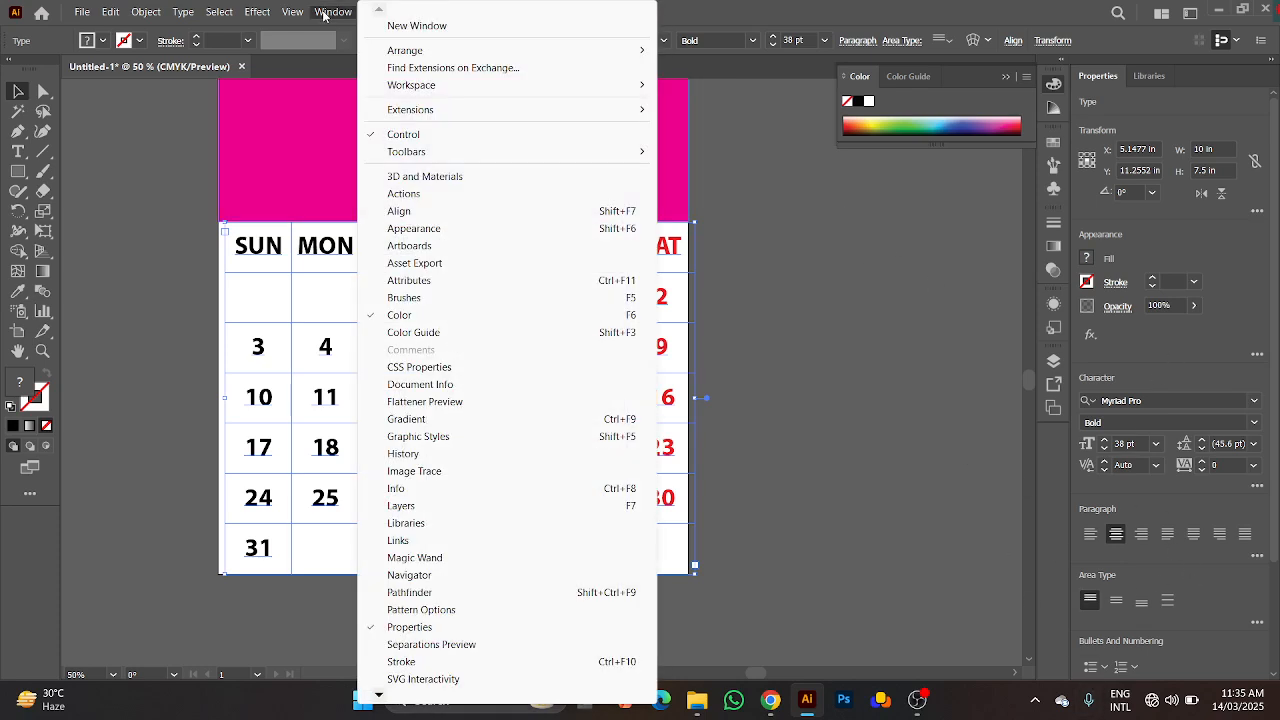
pyautogui.click(413, 228)
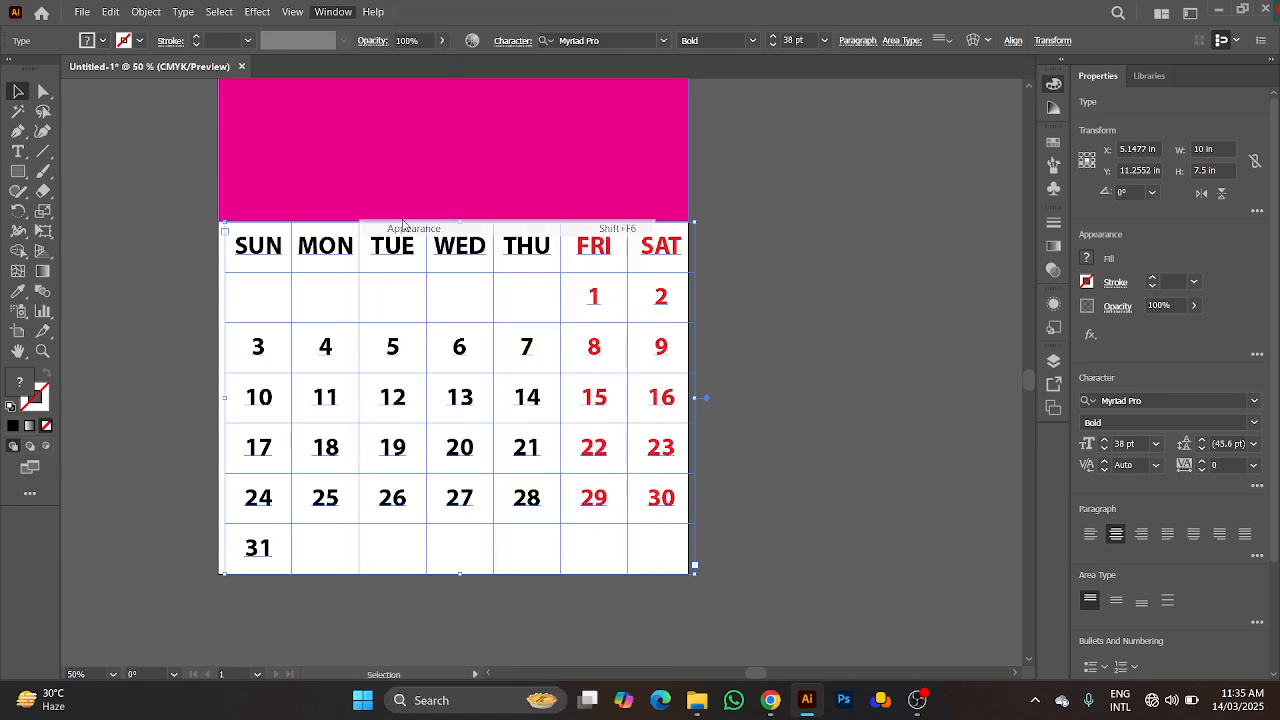
pyautogui.click(331, 14)
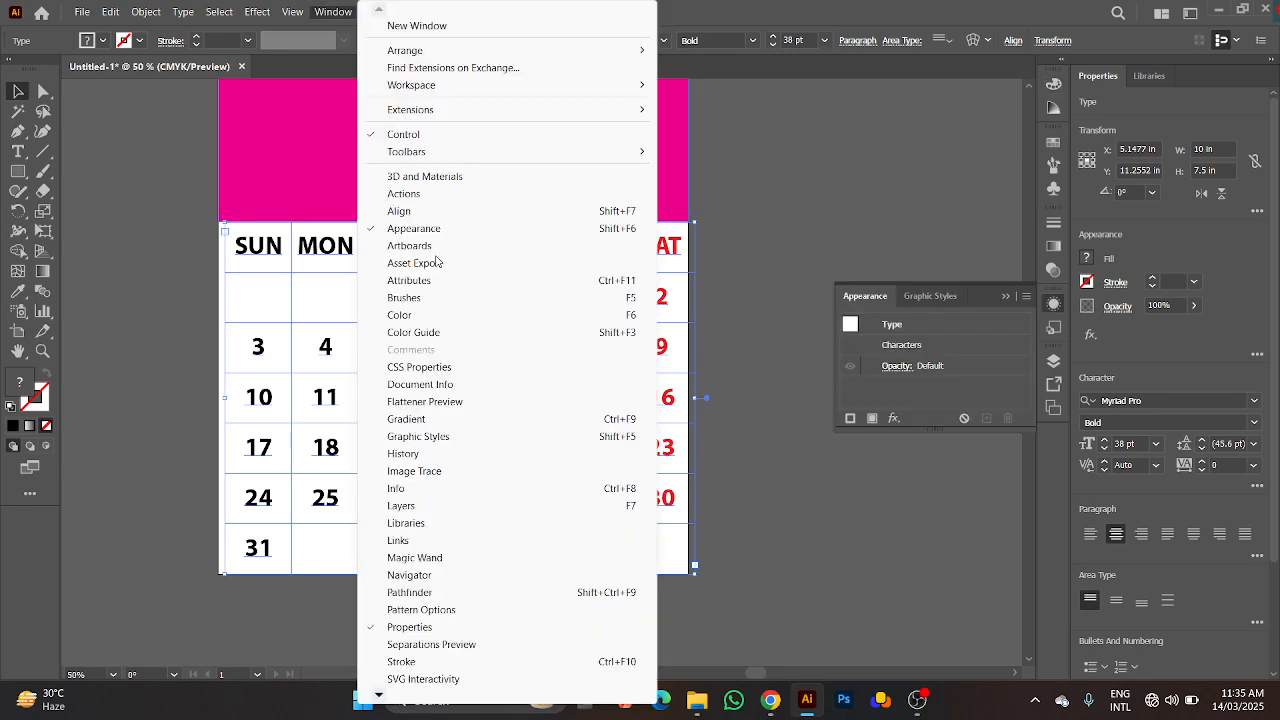
pyautogui.click(400, 211)
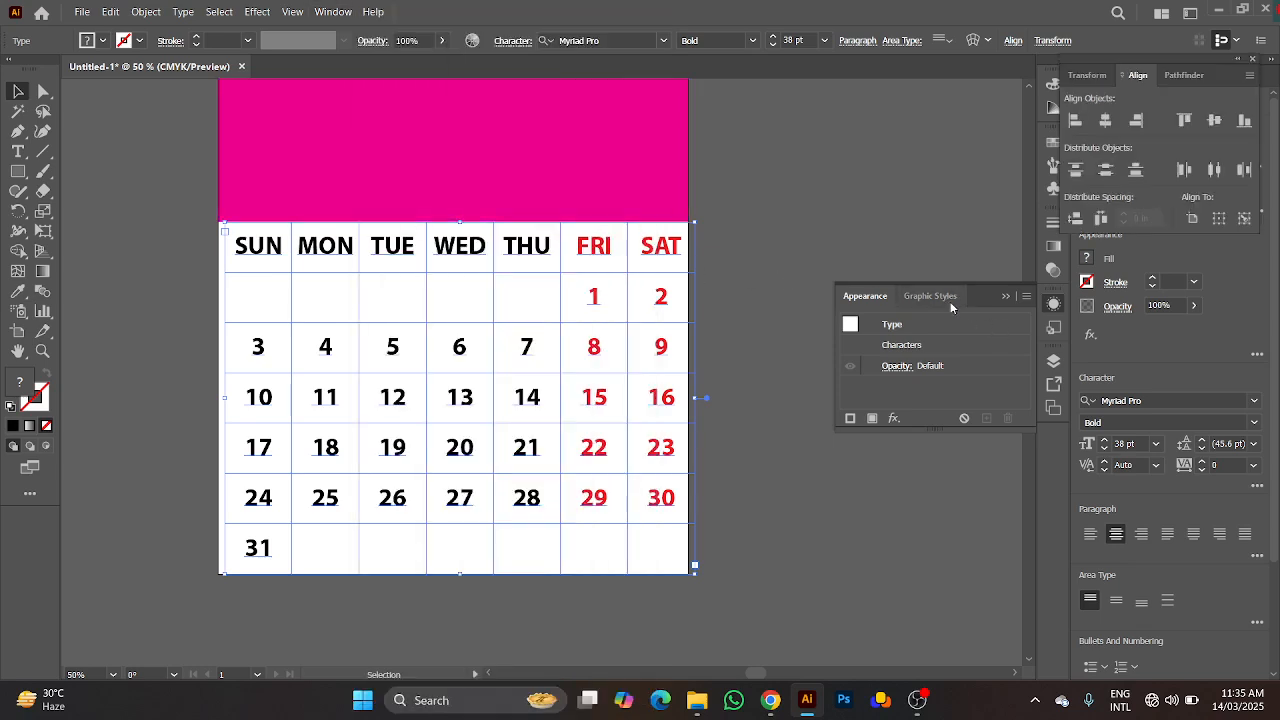
pyautogui.click(1002, 296)
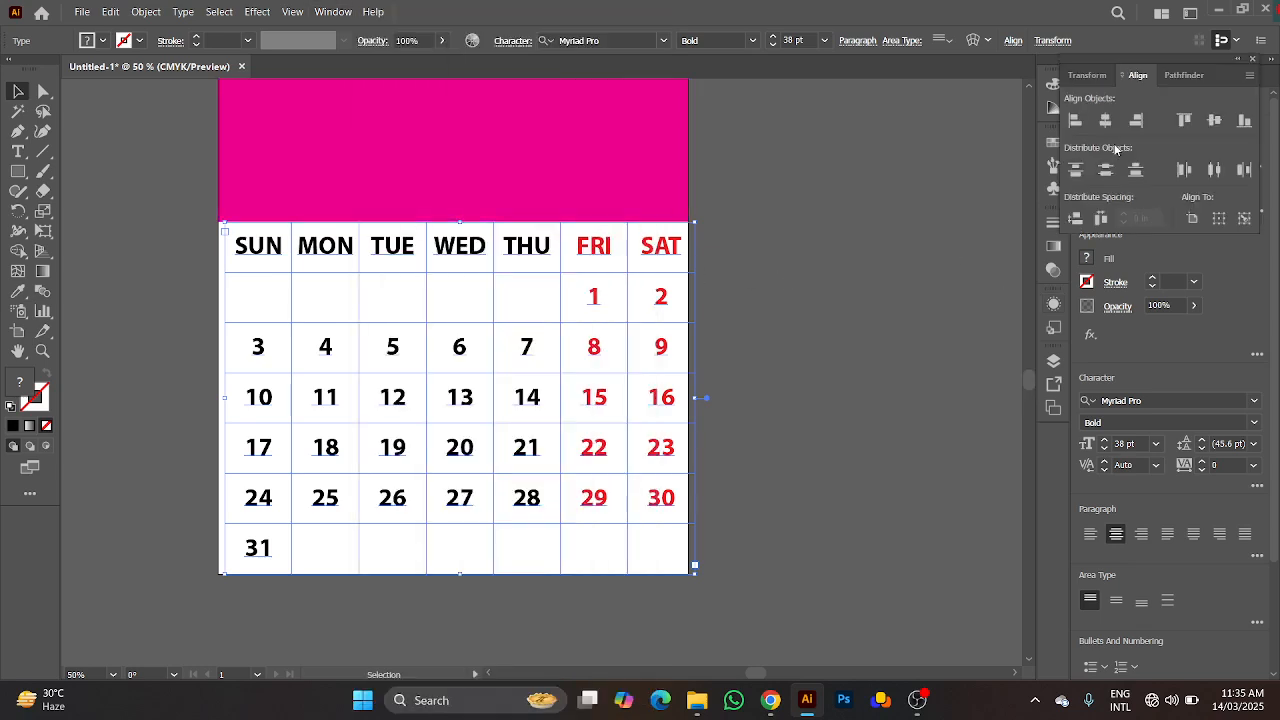
pyautogui.click(1106, 120)
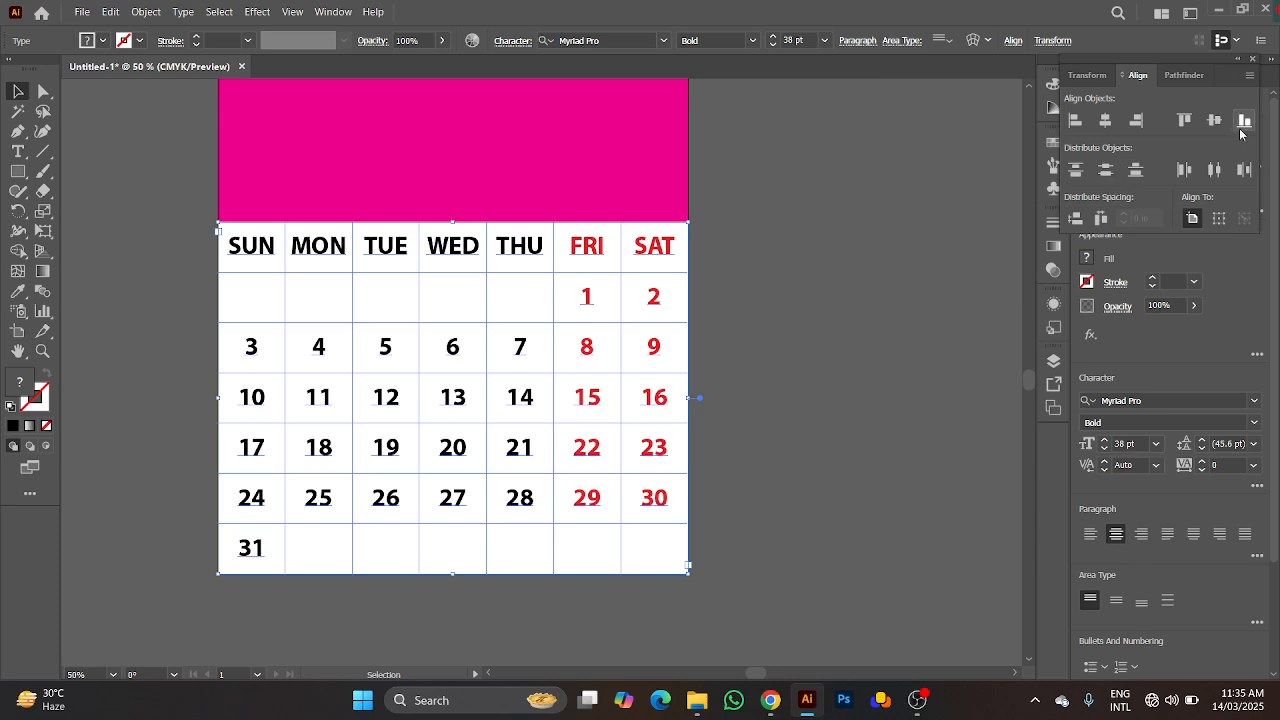
pyautogui.click(867, 358)
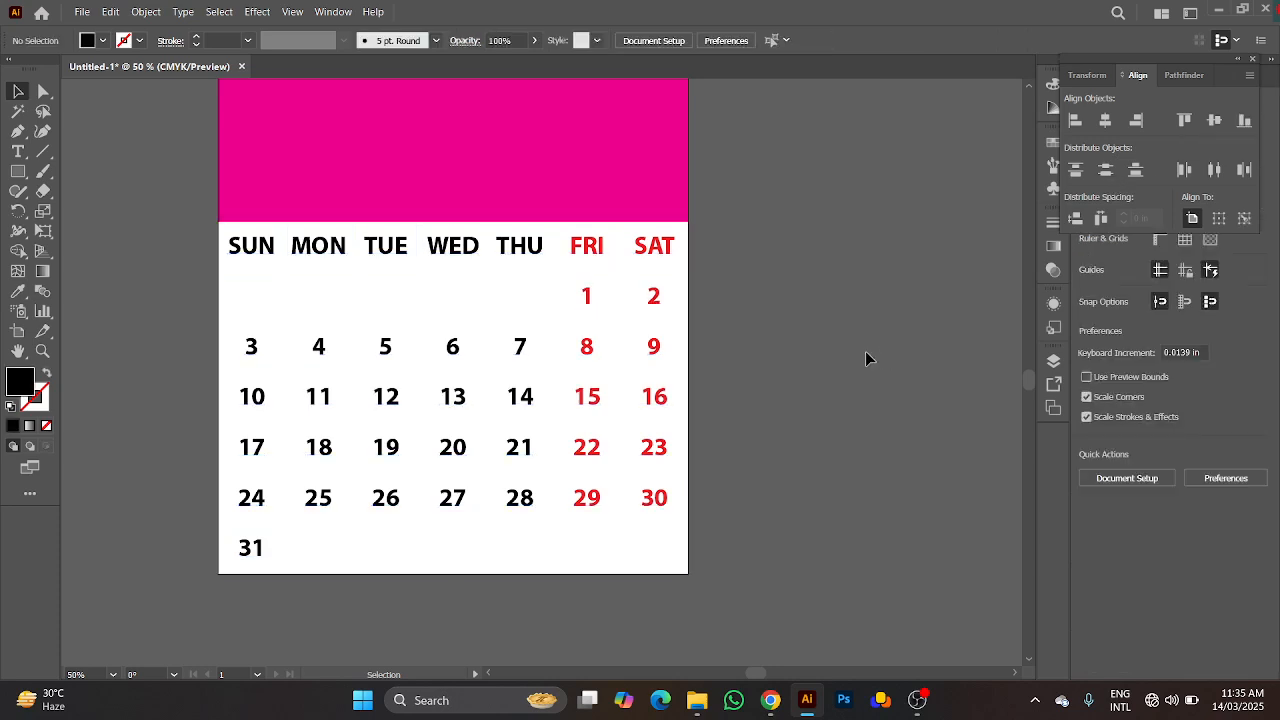
# Step: Duplicate the magenta rectangle in place and shrink the copy from its top edge to a strip about 1.44 in high
pyautogui.scroll(-1, 729, 372)
pyautogui.hscroll(-2, 840, 392)
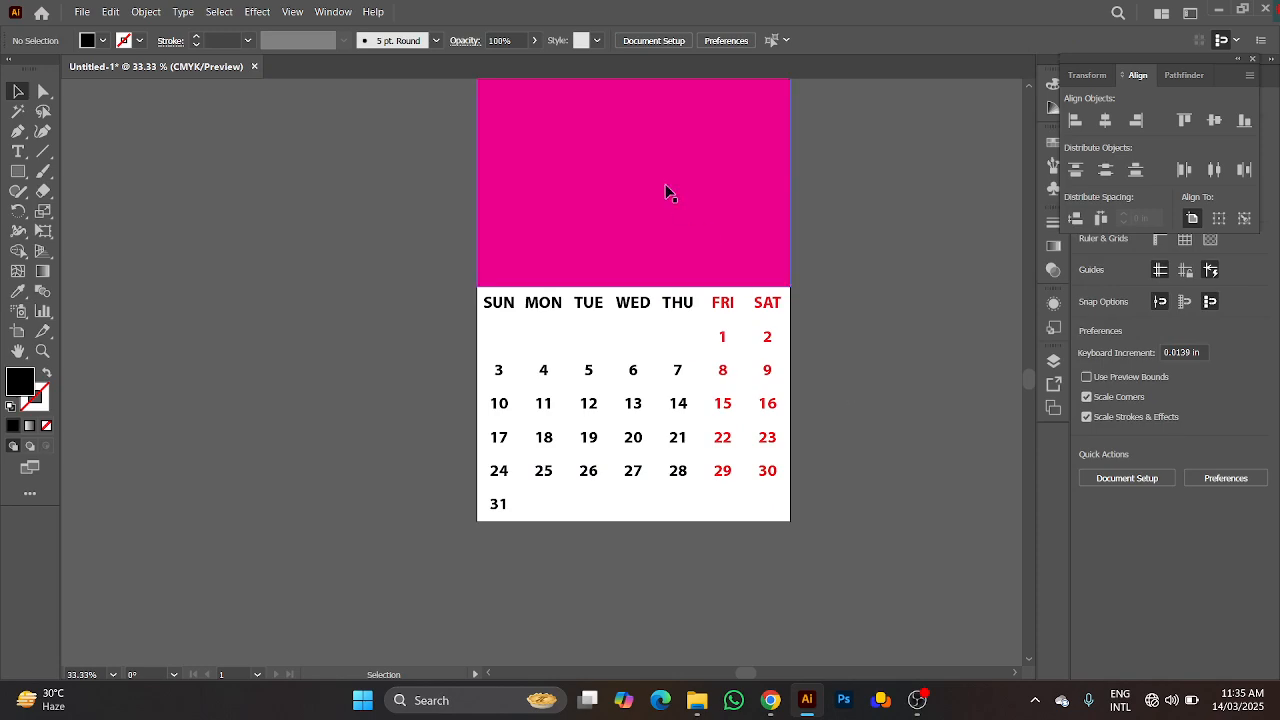
pyautogui.scroll(1, 666, 191)
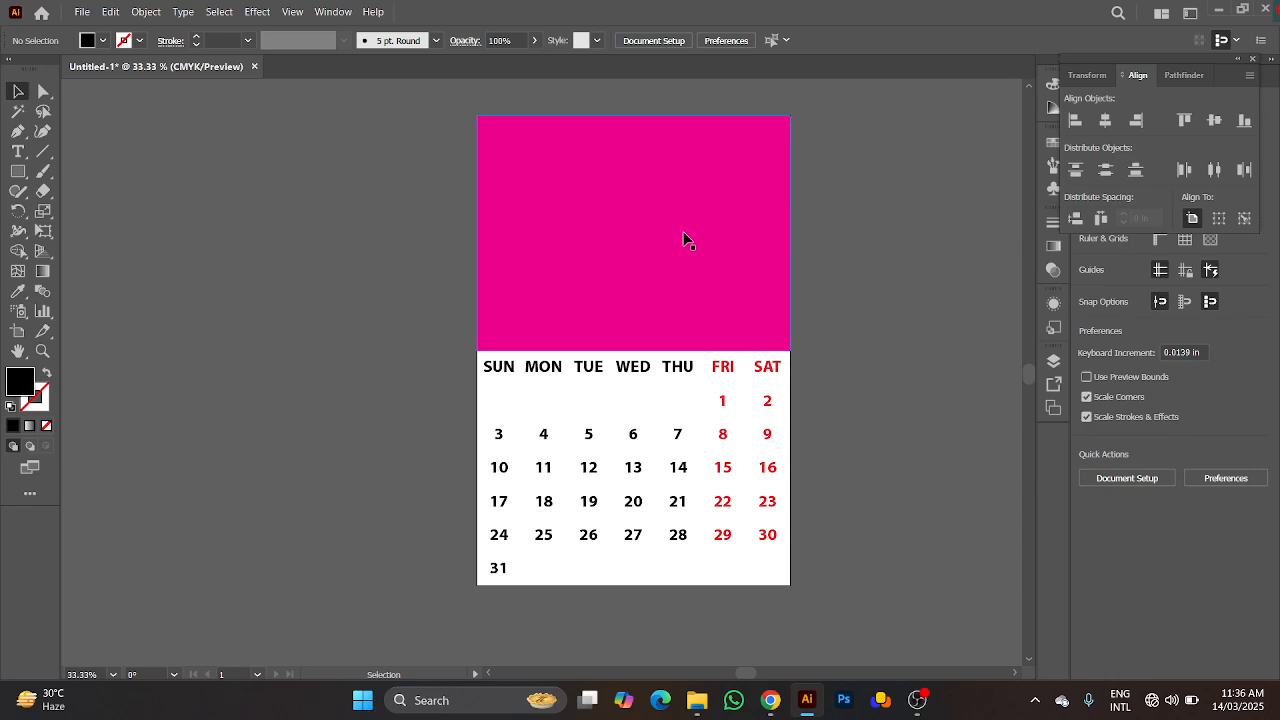
pyautogui.click(627, 147)
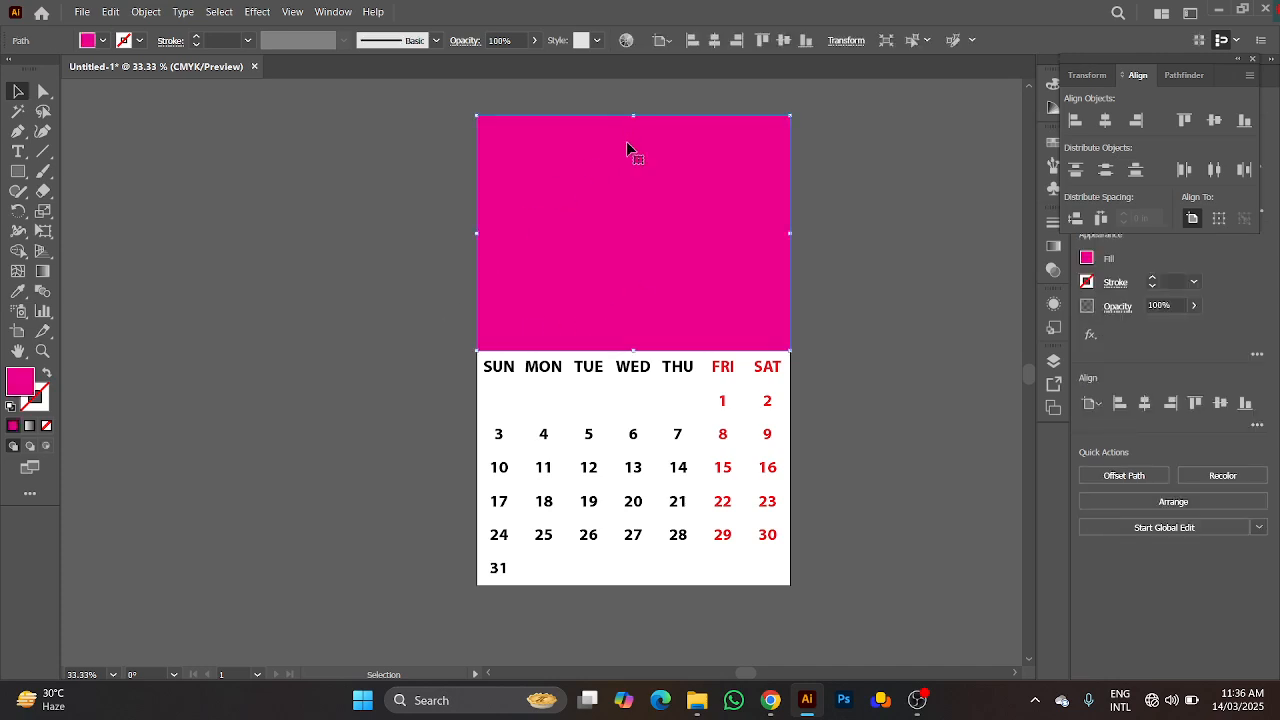
pyautogui.press('a')
pyautogui.press('v')
pyautogui.moveTo(633, 116); pyautogui.dragTo(624, 316)
pyautogui.moveTo(622, 316); pyautogui.dragTo(621, 305)
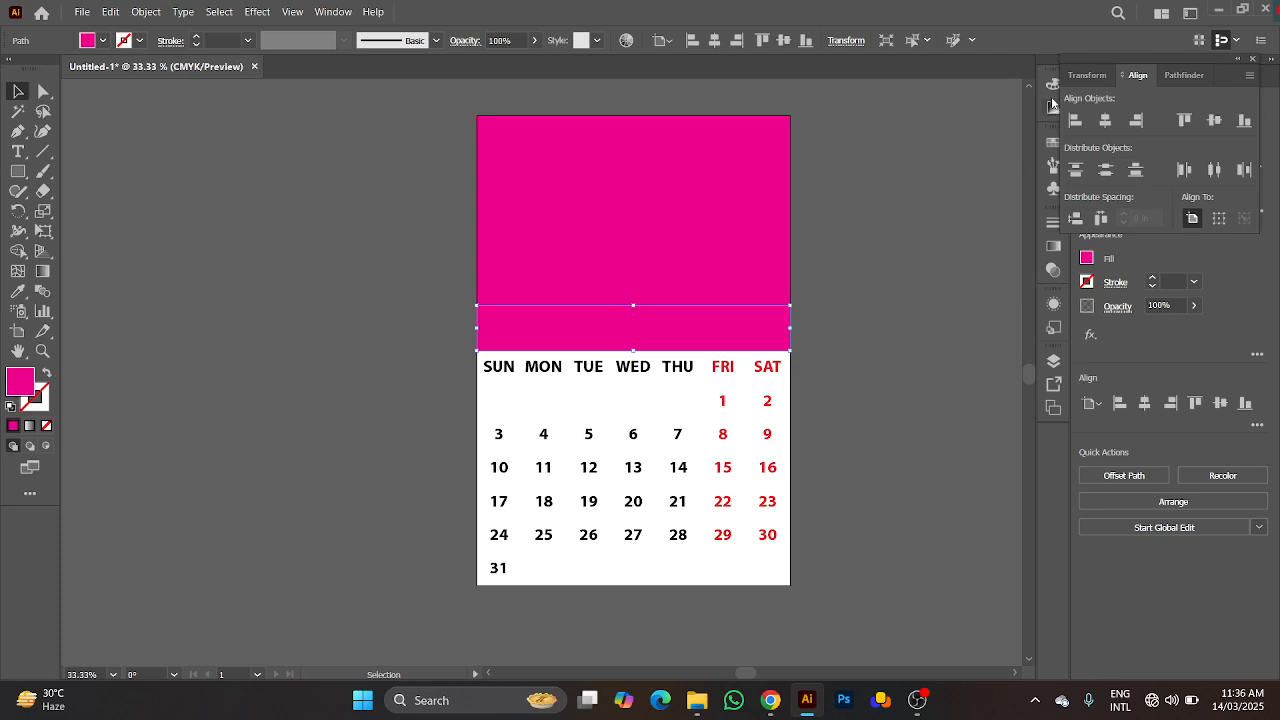
# Step: Set the strip's height to 1.5 in, using its bottom-centre as the reference point
pyautogui.click(840, 42)
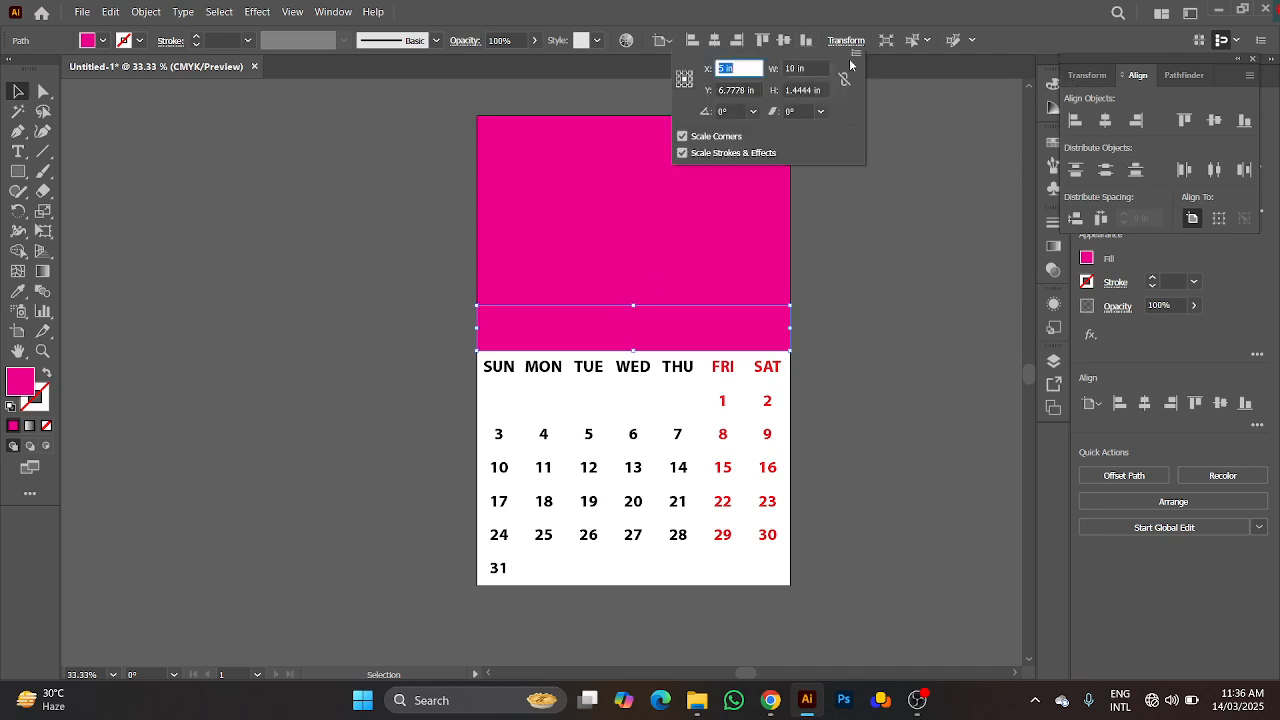
pyautogui.click(679, 80)
pyautogui.click(685, 88)
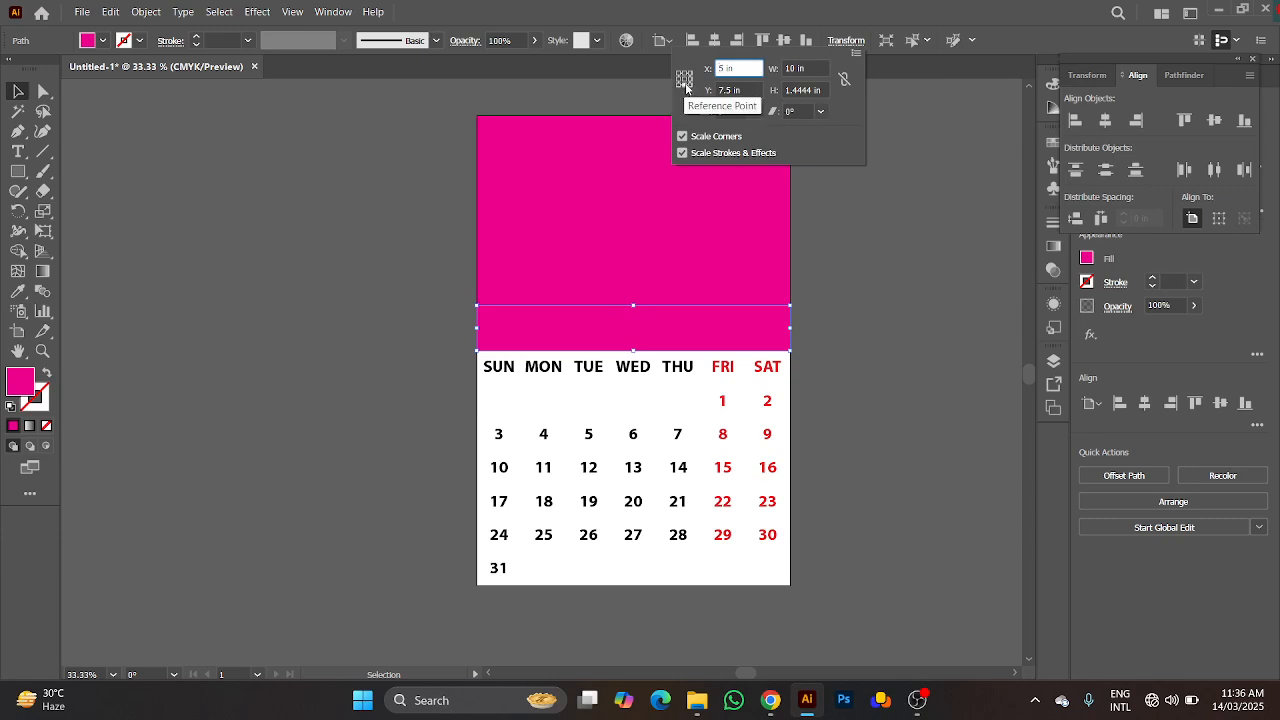
pyautogui.click(802, 89)
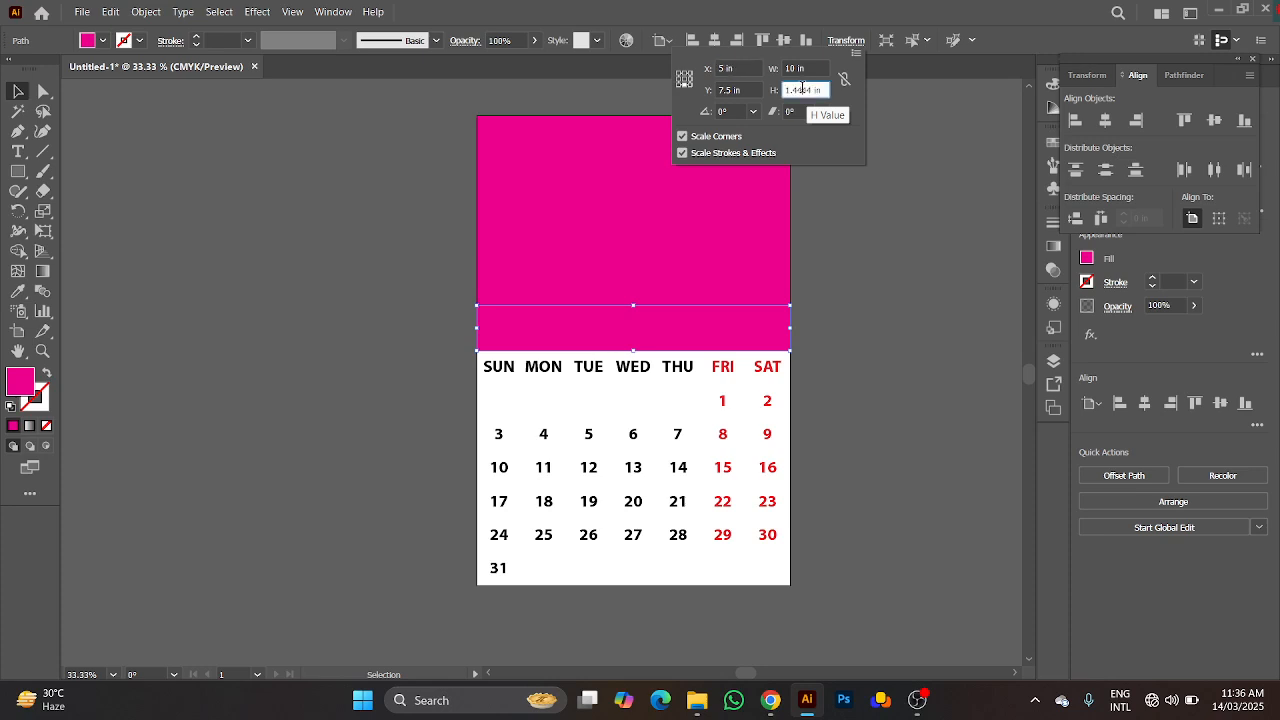
pyautogui.write('1.5')
pyautogui.press('Return')
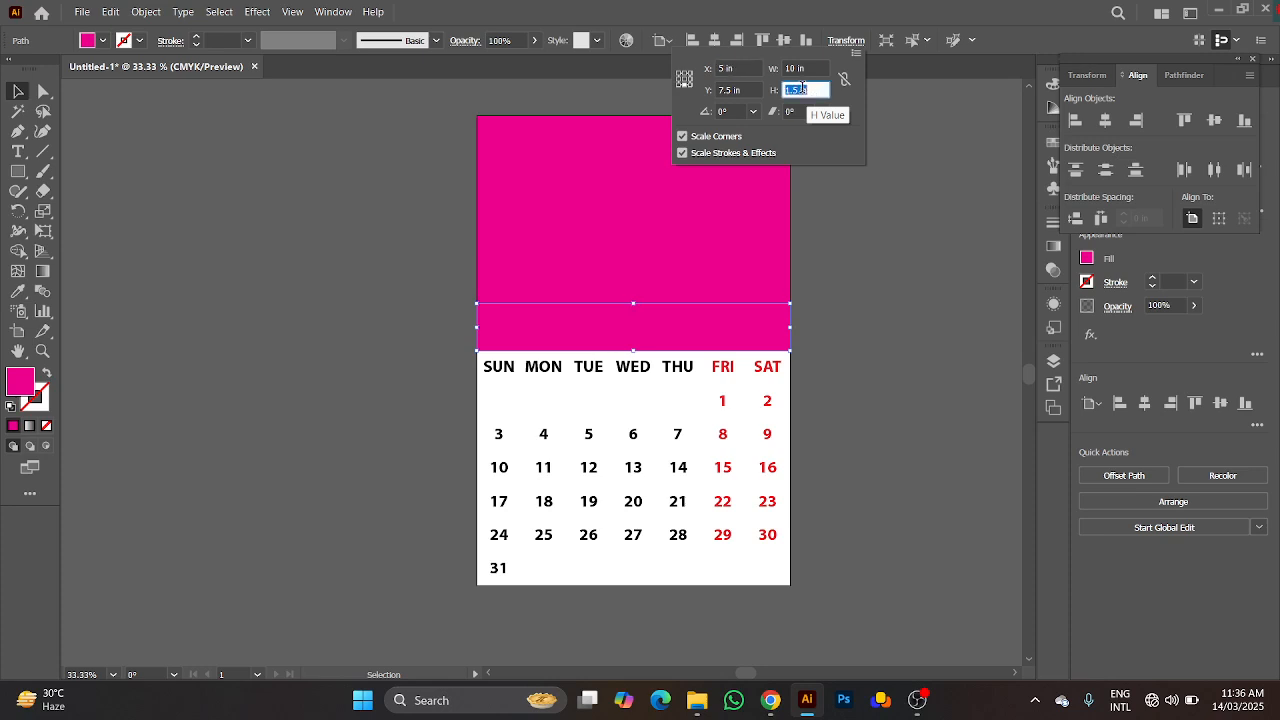
# Step: Fill the strip above the weekday headings with cyan and deselect it
pyautogui.click(103, 40)
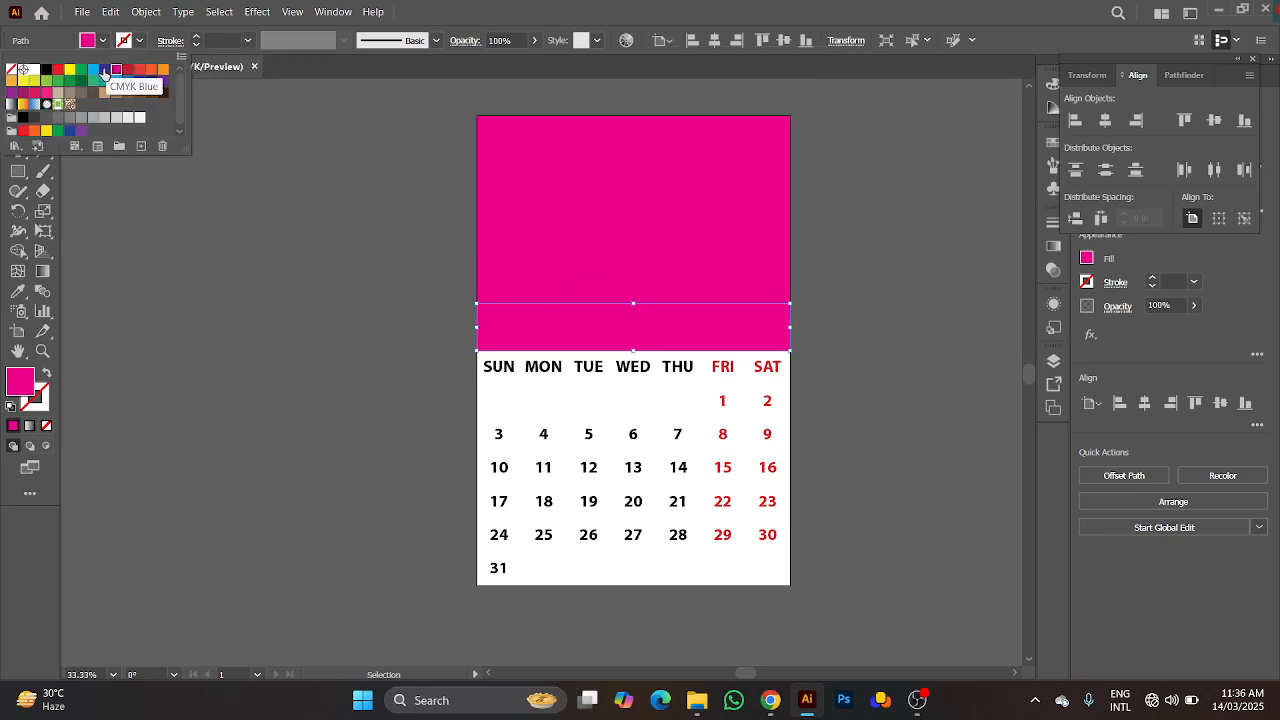
pyautogui.click(104, 72)
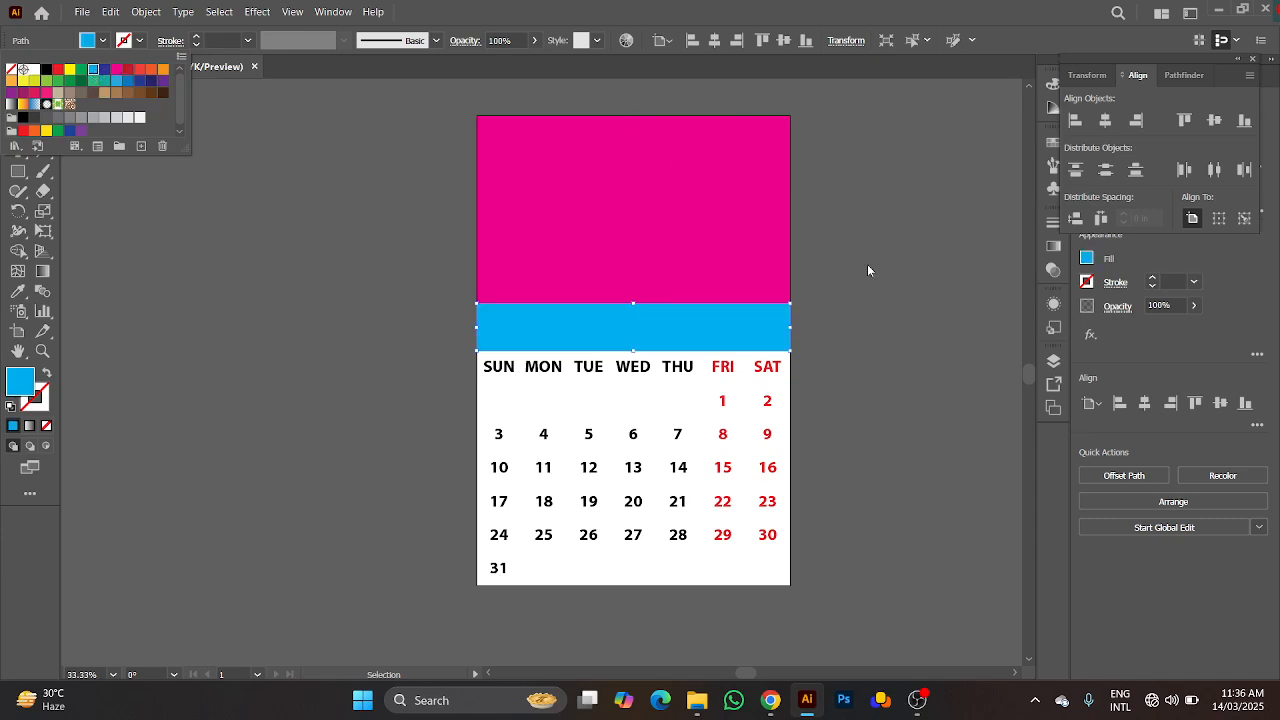
pyautogui.click(930, 323)
pyautogui.scroll(1, 665, 400)
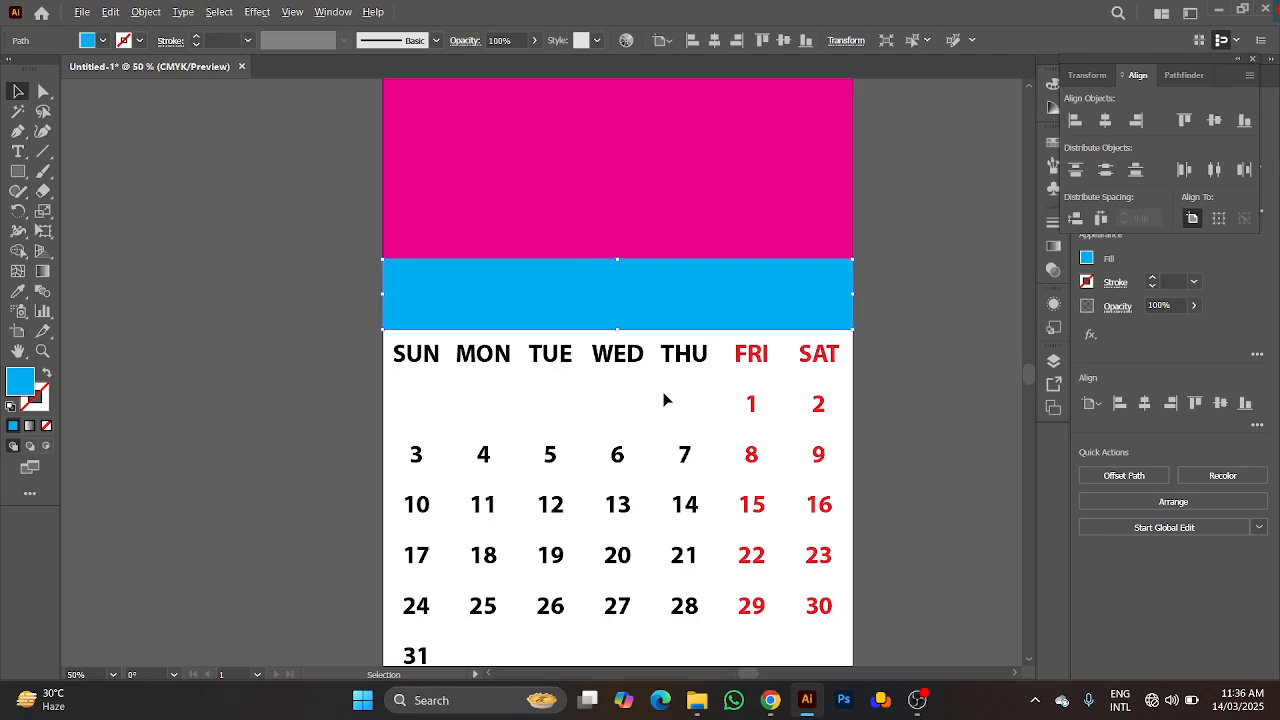
pyautogui.click(943, 310)
pyautogui.moveTo(936, 305); pyautogui.dragTo(861, 278)
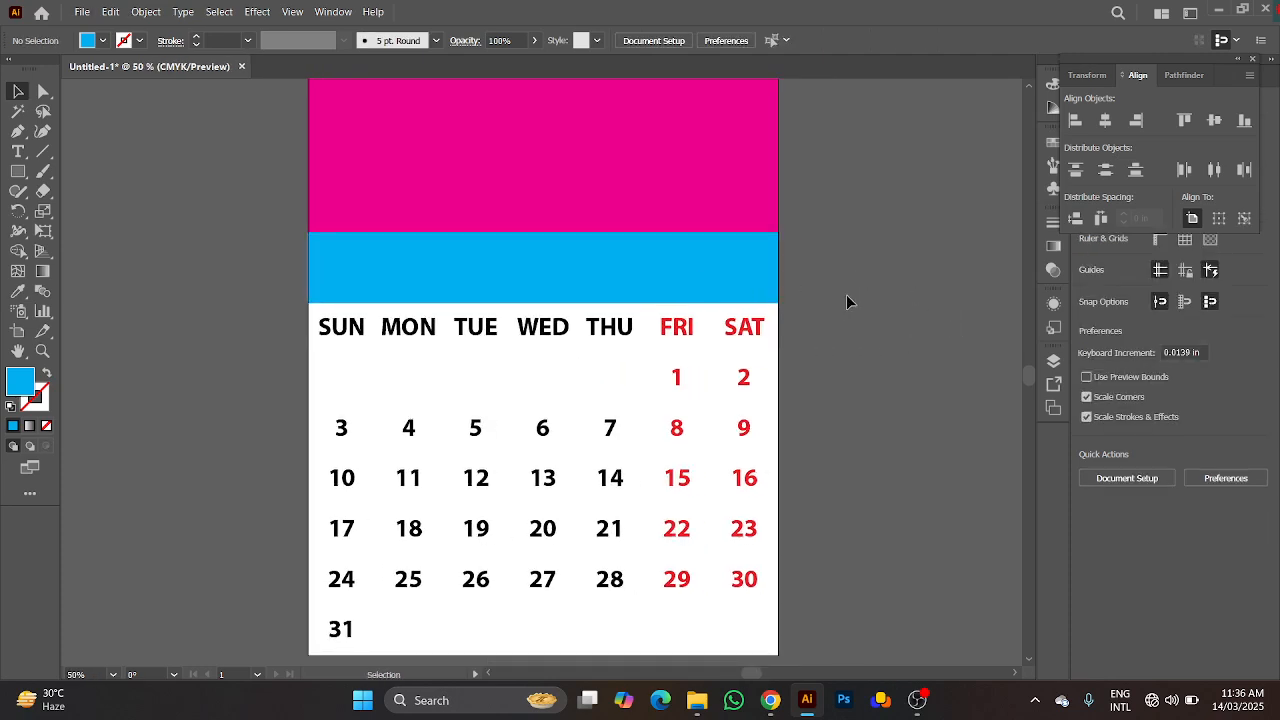
pyautogui.scroll(1, 846, 294)
pyautogui.scroll(2, 625, 213)
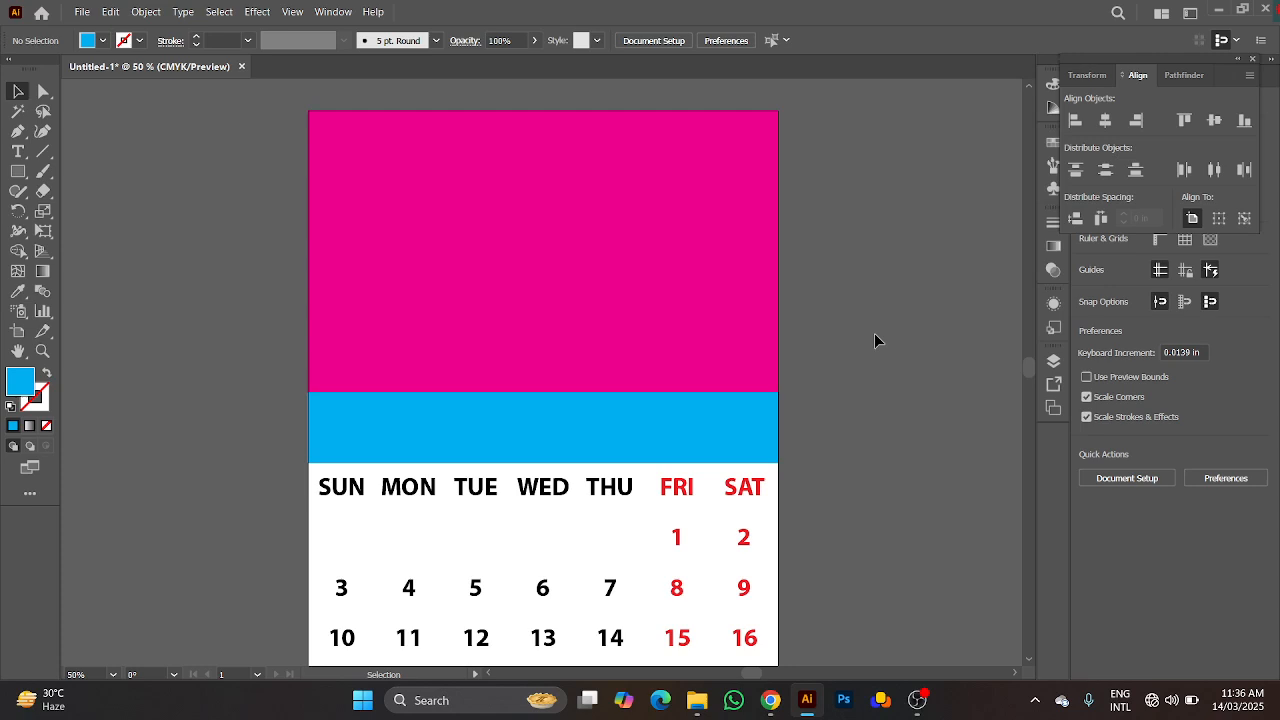
pyautogui.scroll(-4, 874, 341)
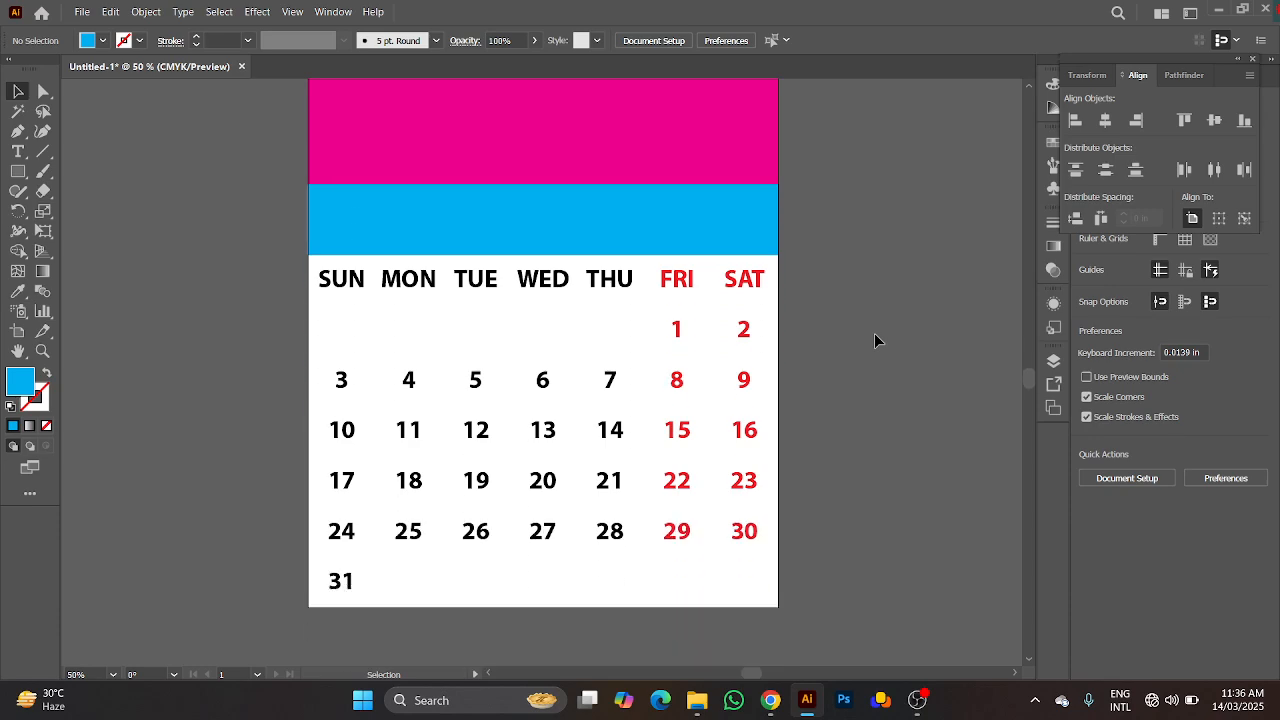